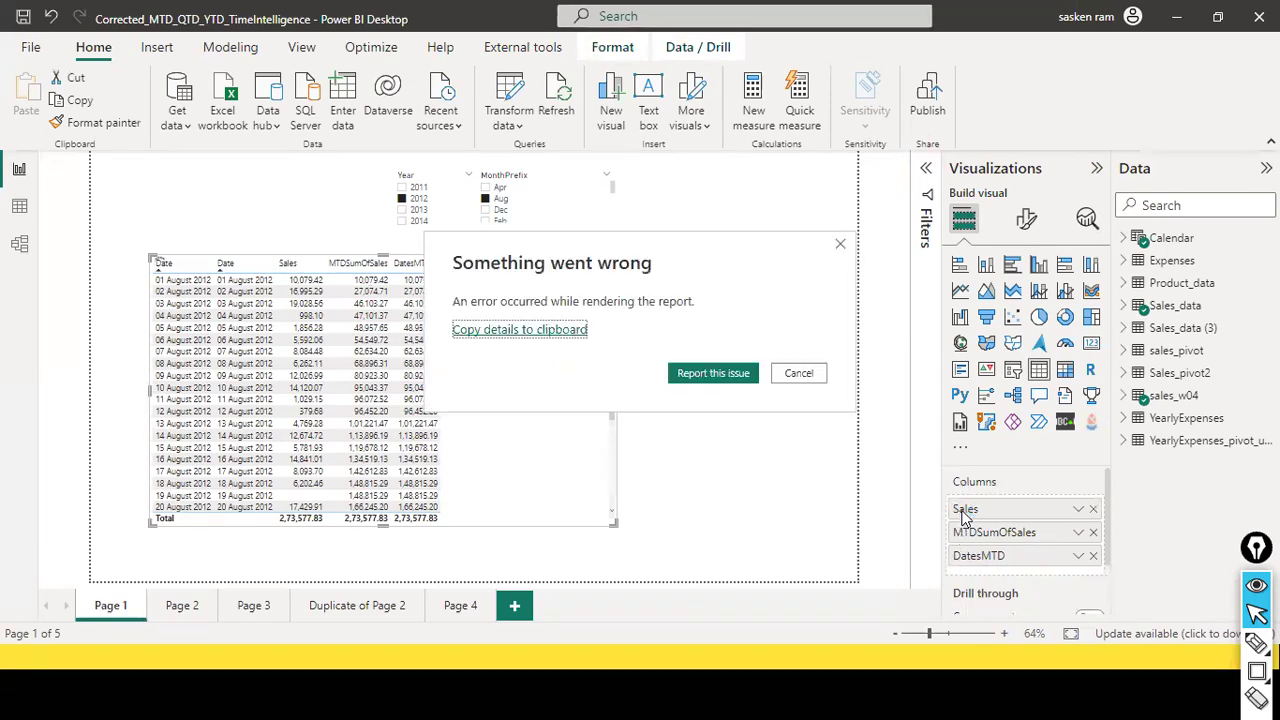
Dismiss the rendering error, filter the Data pane to 'mtd' and open the MTDSumOfSales measure
{"action": "left_click", "coordinate": [806, 378]}
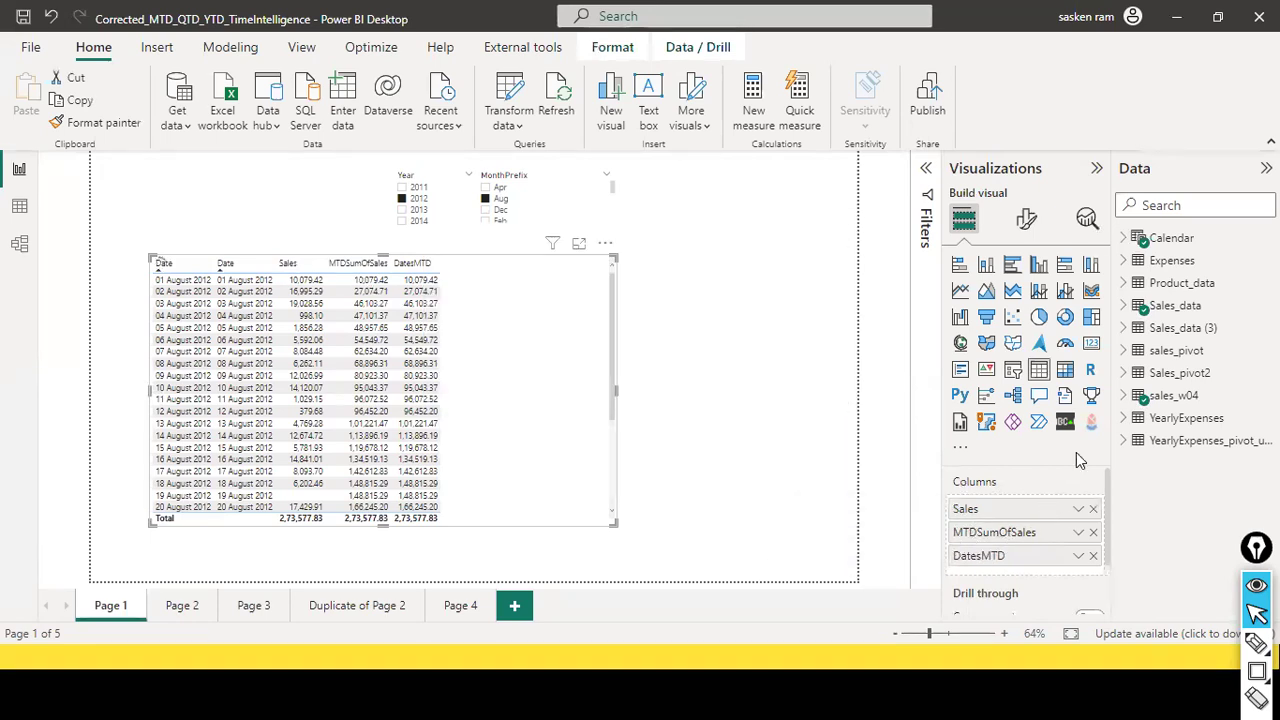
{"action": "left_click", "coordinate": [1176, 206]}
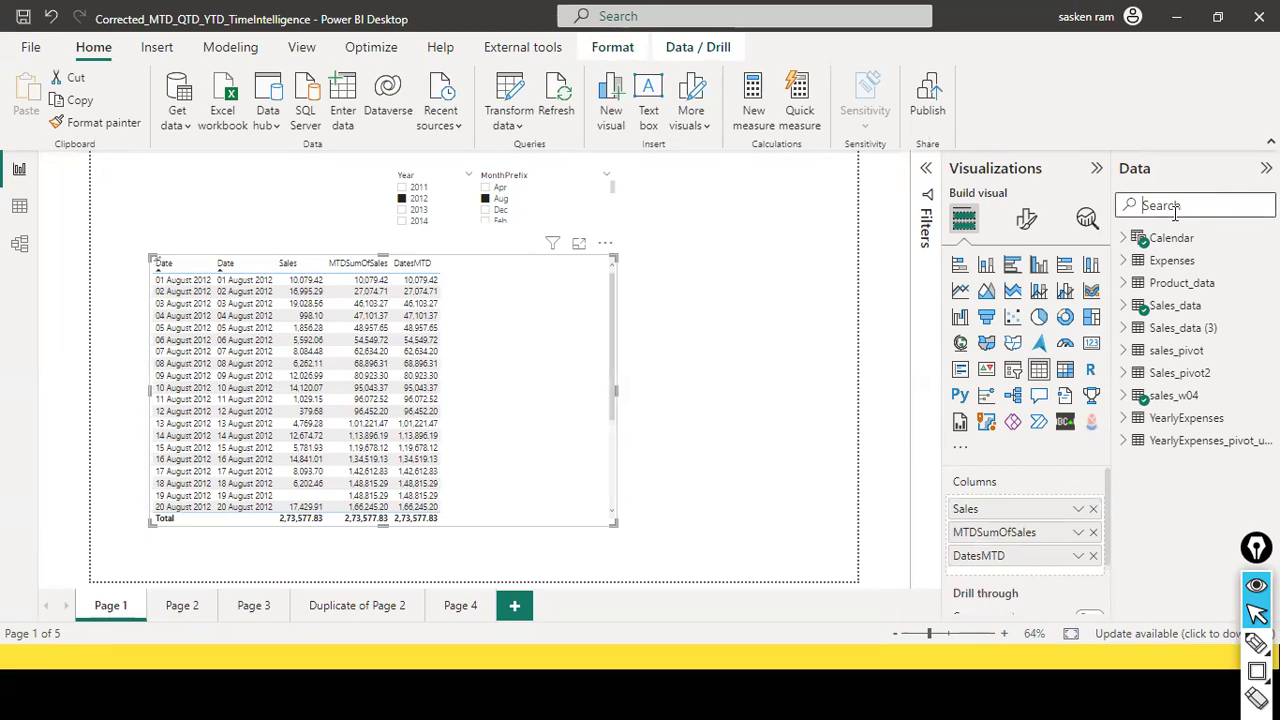
{"action": "type", "text": "mtd"}
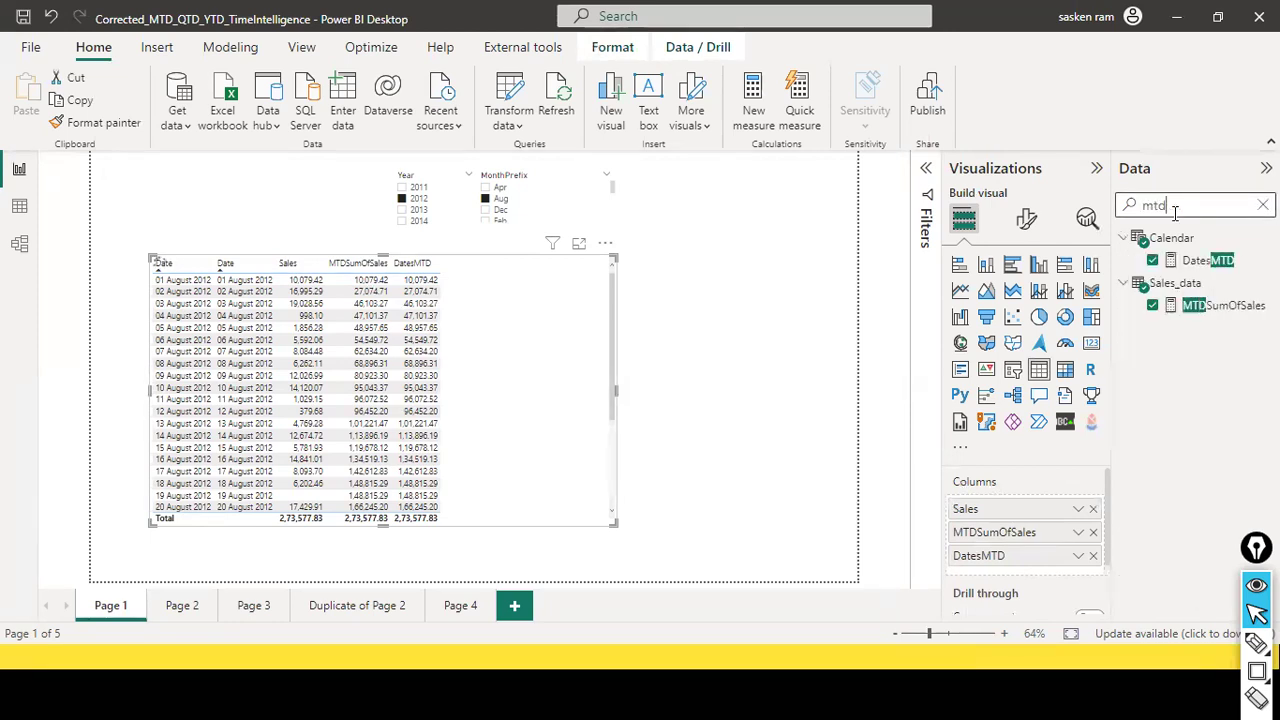
{"action": "left_click", "coordinate": [1210, 306]}
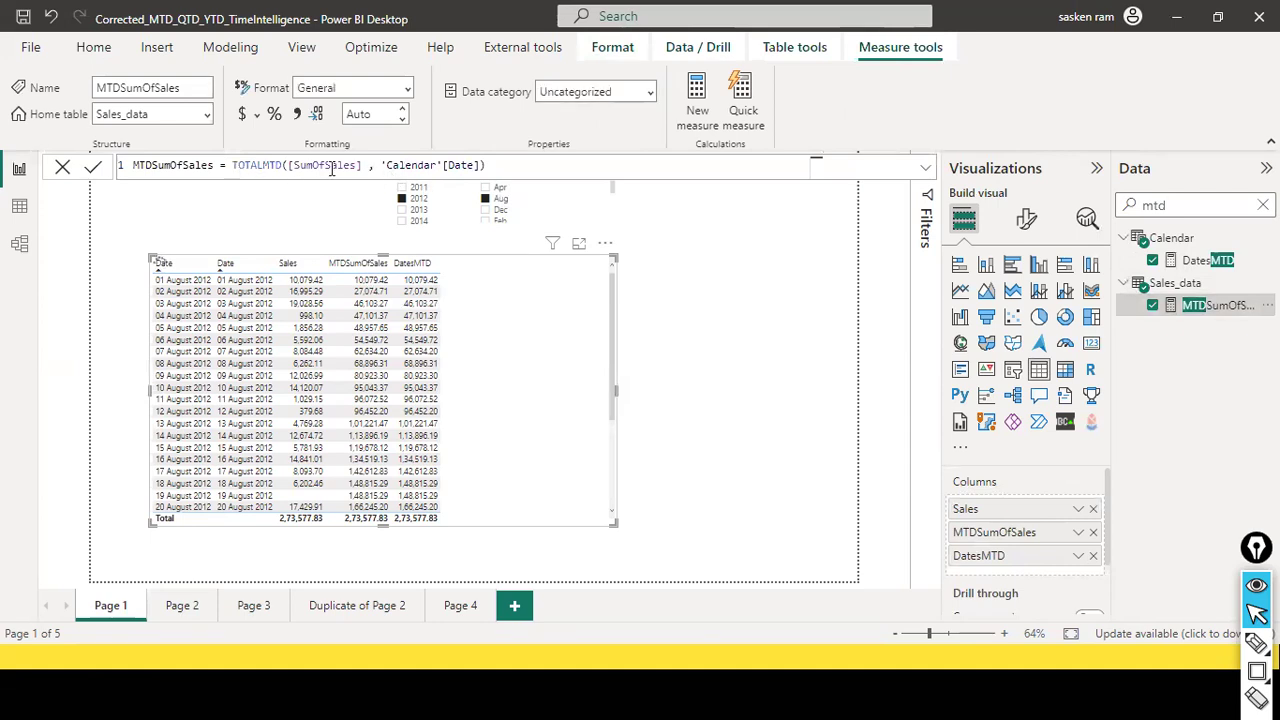
Review and commit MTDSumOfSales as TOTALMTD([SumOfSales], 'Calendar'[Date]), then select Aug in MonthPrefix
{"action": "double_click", "coordinate": [328, 166]}
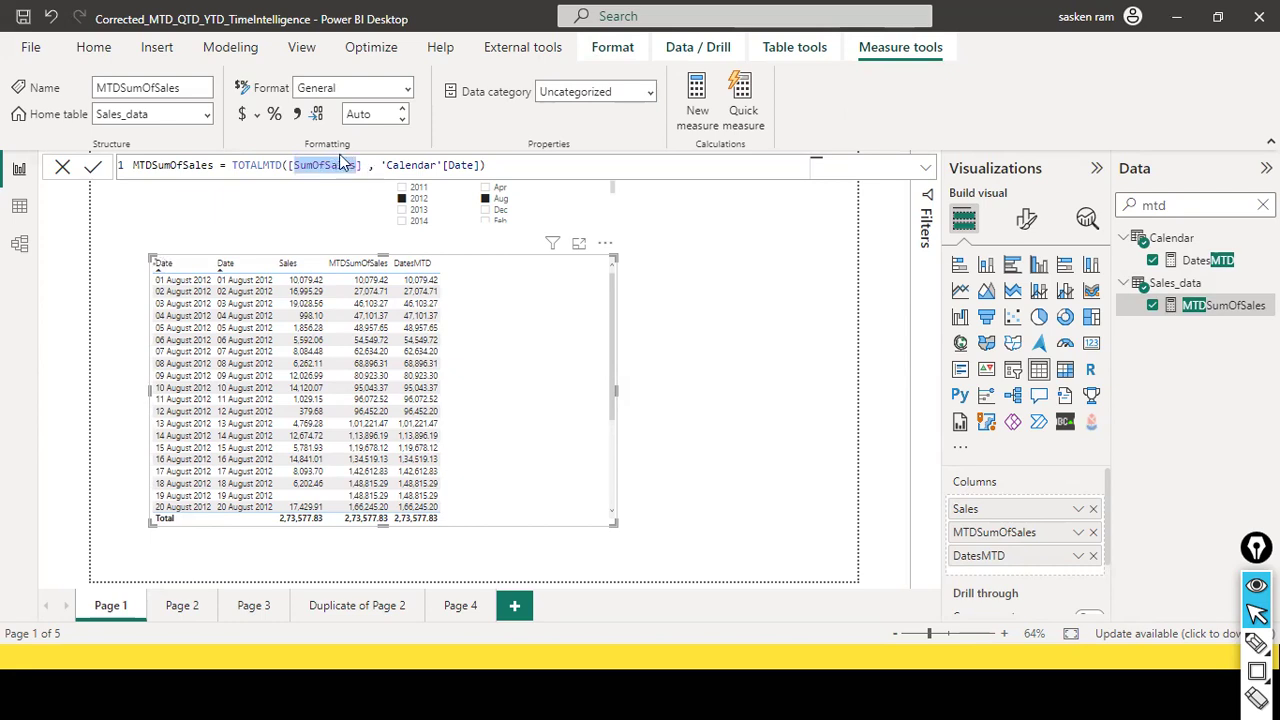
{"action": "left_click", "coordinate": [430, 172]}
{"action": "double_click", "coordinate": [414, 168]}
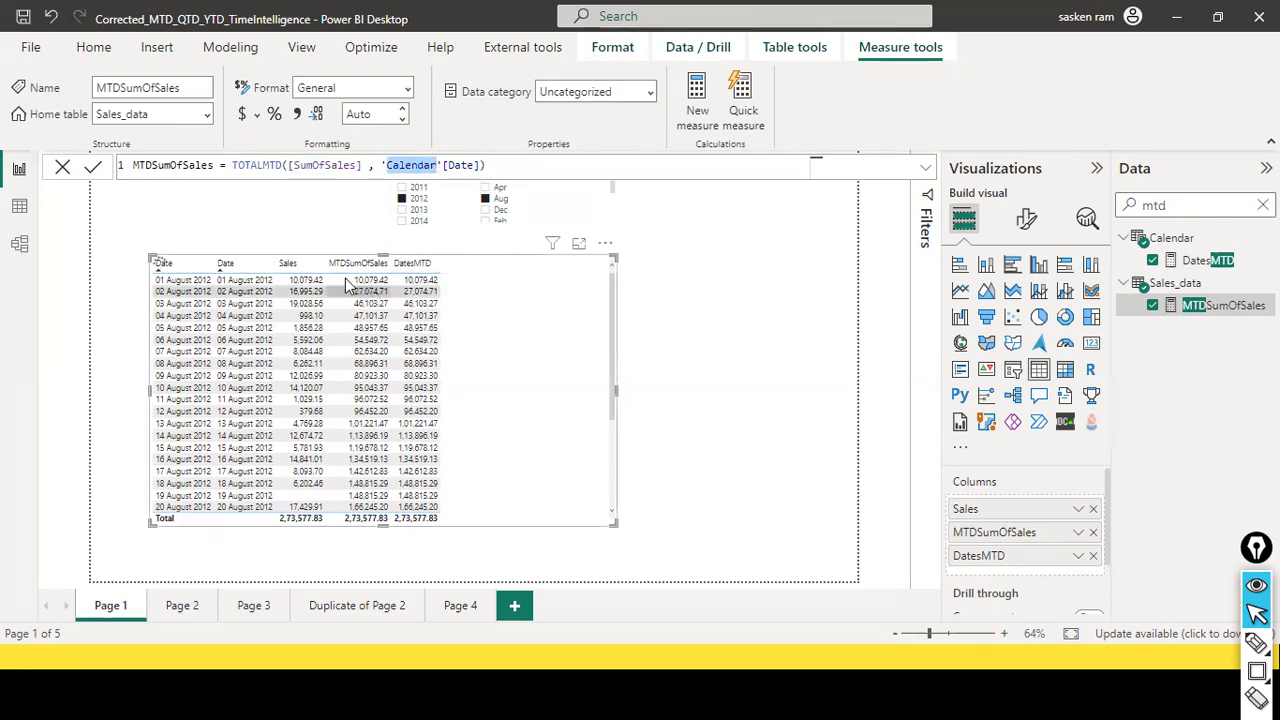
{"action": "left_click", "coordinate": [100, 167]}
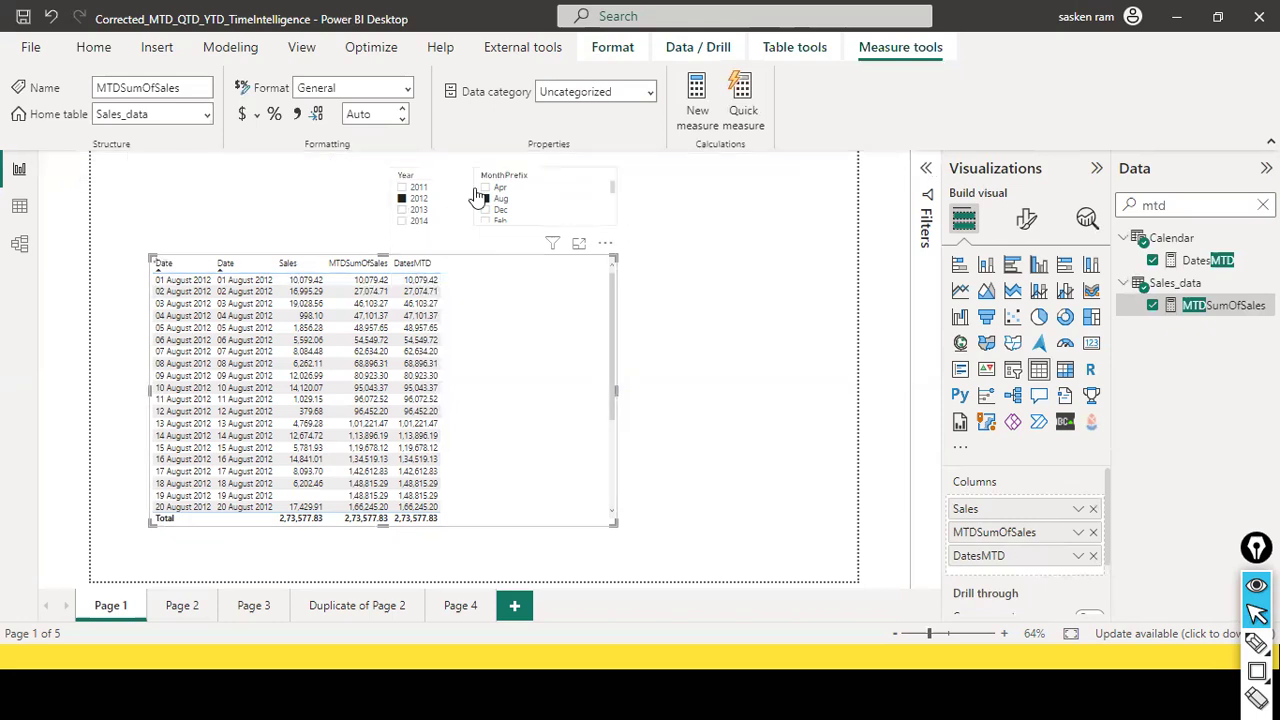
{"action": "left_click", "coordinate": [495, 200]}
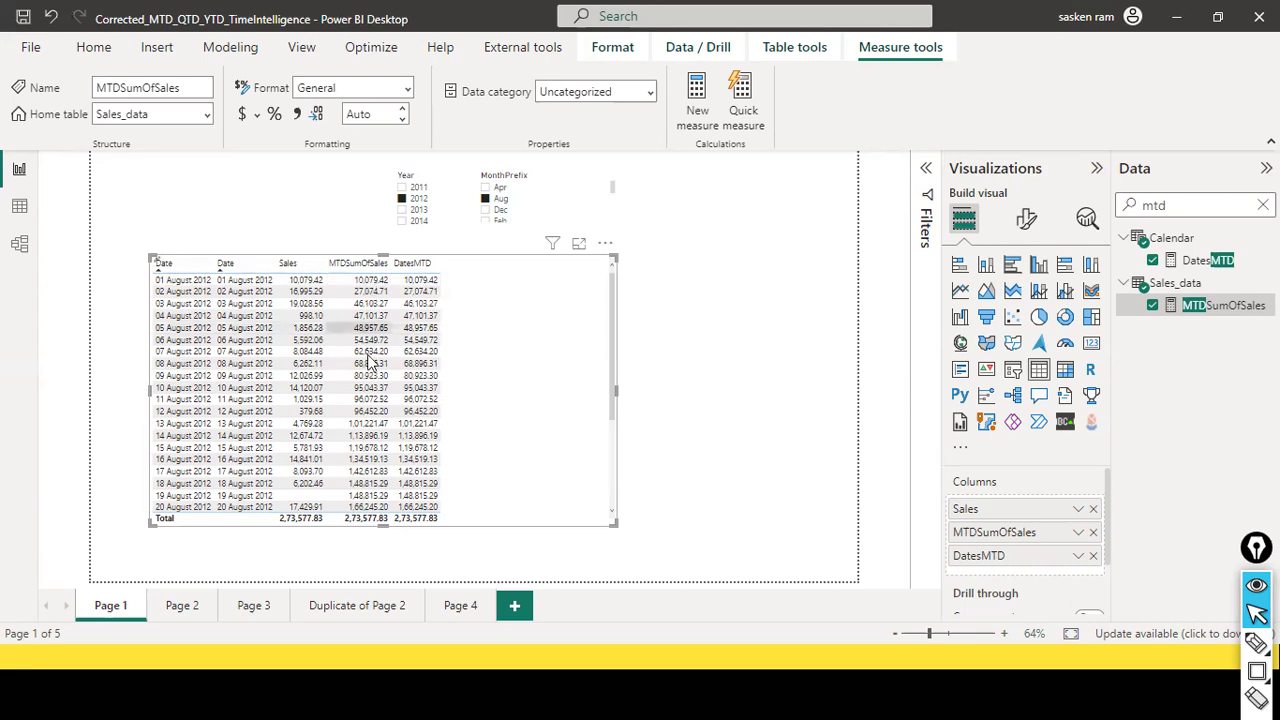
Add Sep to the MonthPrefix slicer selection and dismiss the rendering error
{"action": "scroll", "coordinate": [370, 362], "scroll_direction": "down", "scroll_amount": 4}
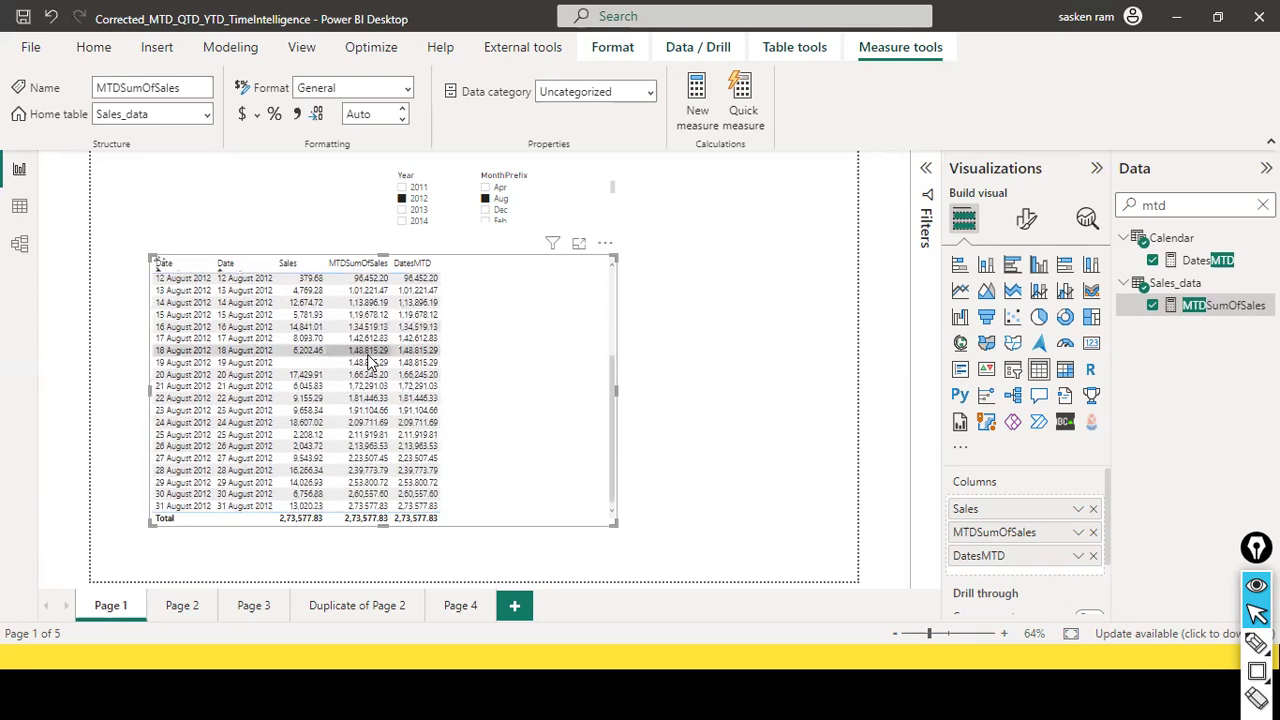
{"action": "scroll", "coordinate": [370, 385], "scroll_direction": "up", "scroll_amount": 4}
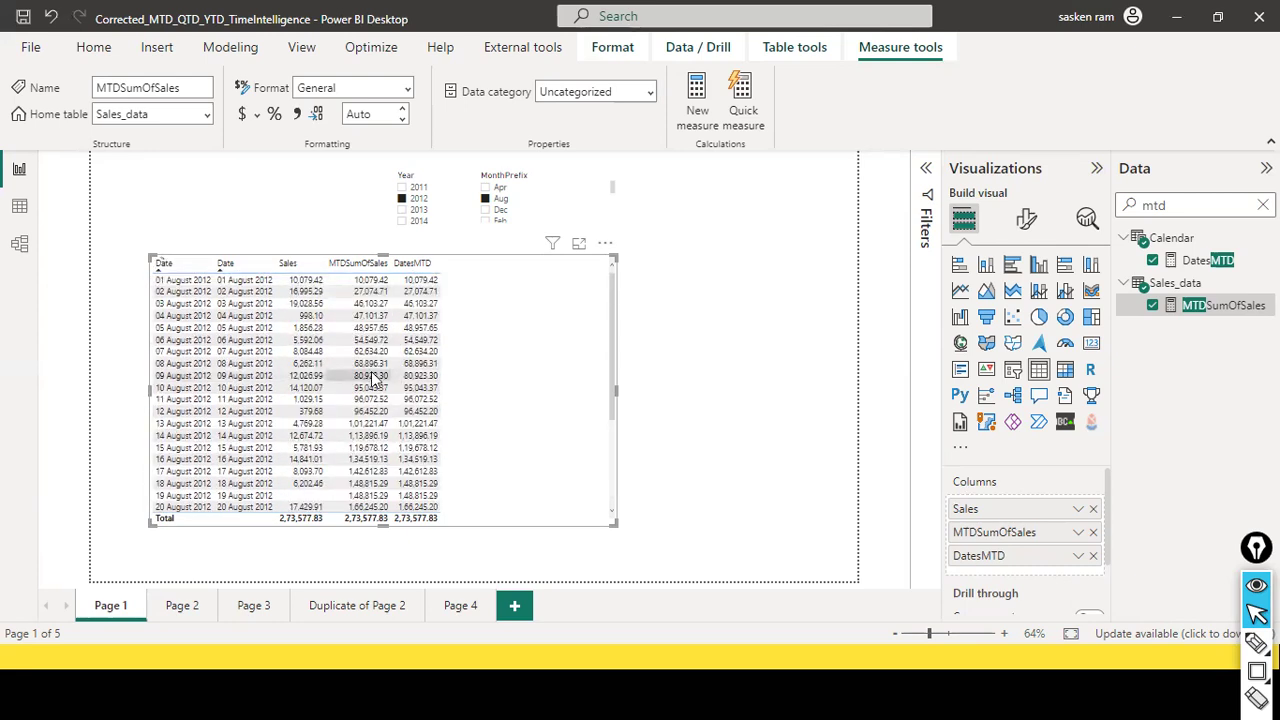
{"action": "scroll", "coordinate": [520, 208], "scroll_direction": "down", "scroll_amount": 1}
{"action": "scroll", "coordinate": [519, 212], "scroll_direction": "down", "scroll_amount": 4}
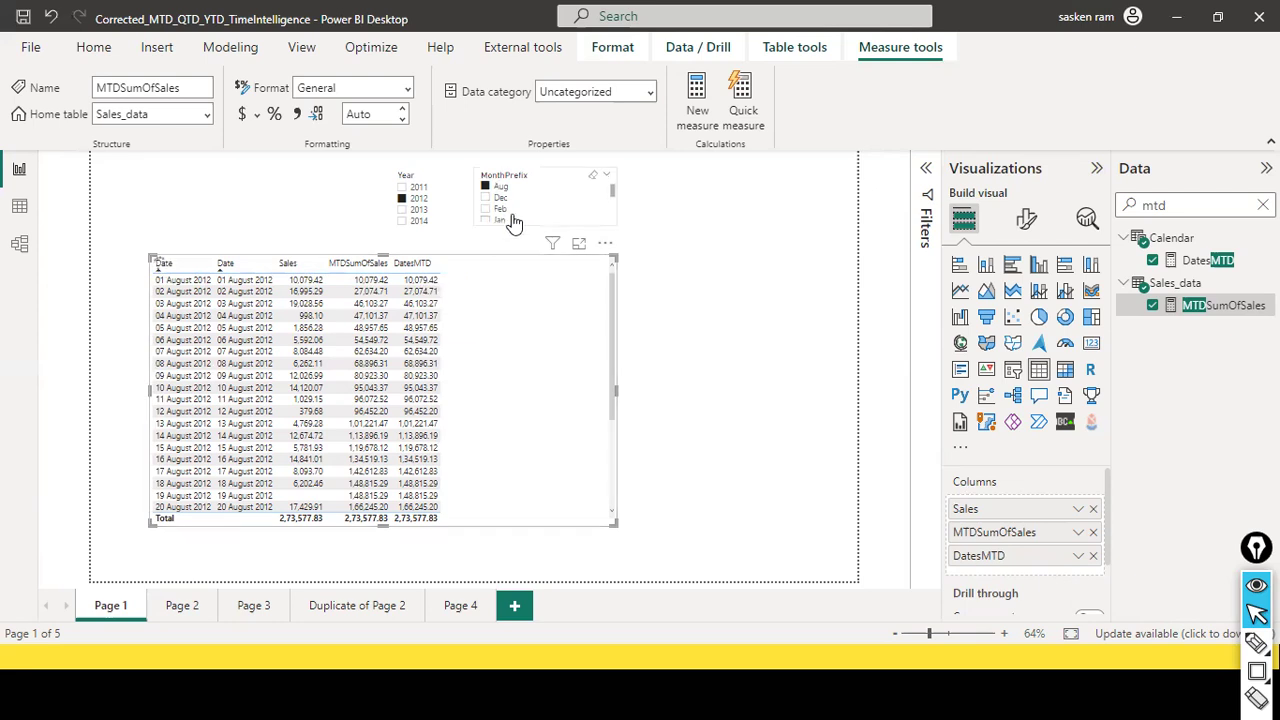
{"action": "scroll", "coordinate": [513, 222], "scroll_direction": "down", "scroll_amount": 3}
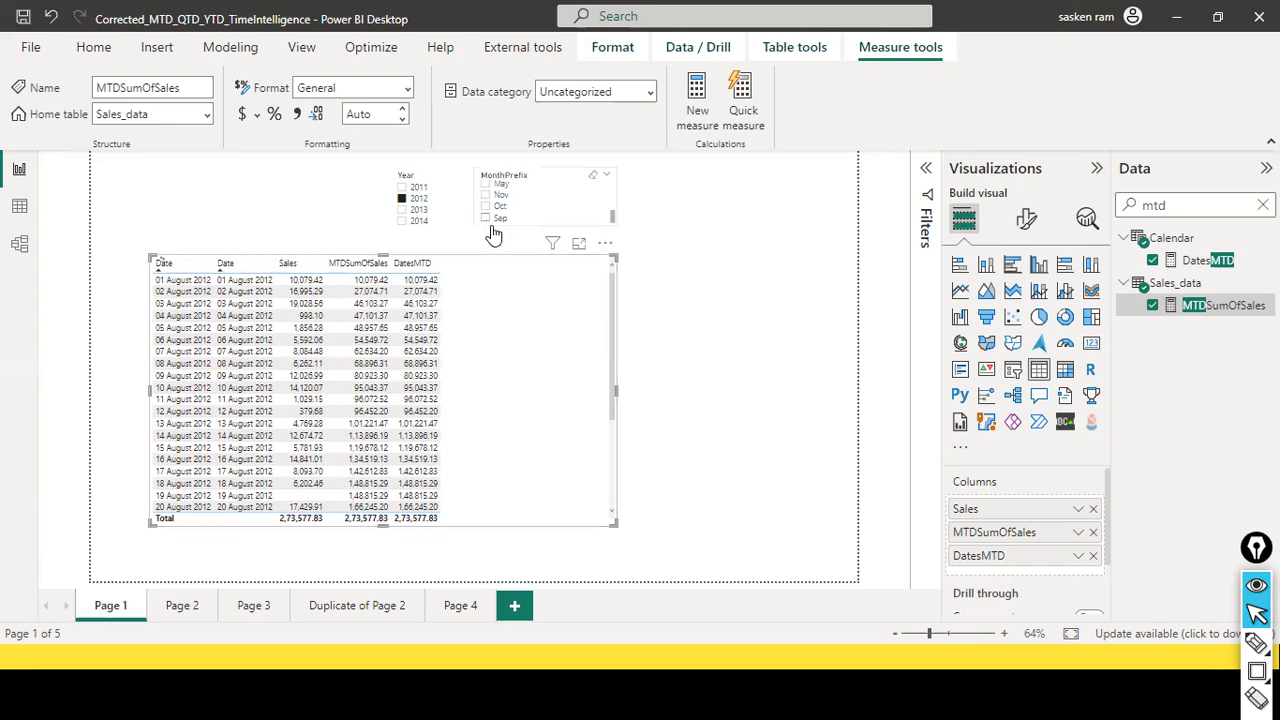
{"action": "left_click", "coordinate": [489, 222]}
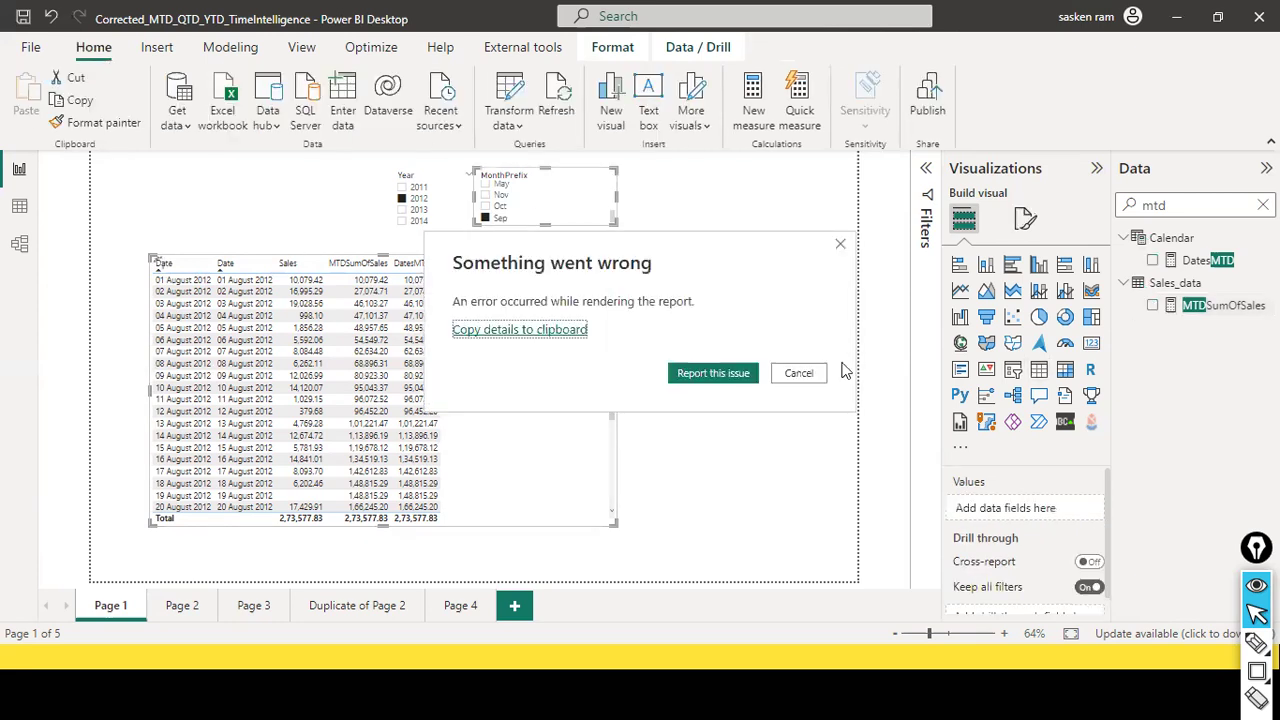
{"action": "left_click", "coordinate": [799, 373]}
Review the August running totals, with MTDSumOfSales and DatesMTD reaching 2,73,577.83 by 31 August
{"action": "scroll", "coordinate": [590, 212], "scroll_direction": "up", "scroll_amount": 2}
{"action": "scroll", "coordinate": [590, 212], "scroll_direction": "up", "scroll_amount": 2}
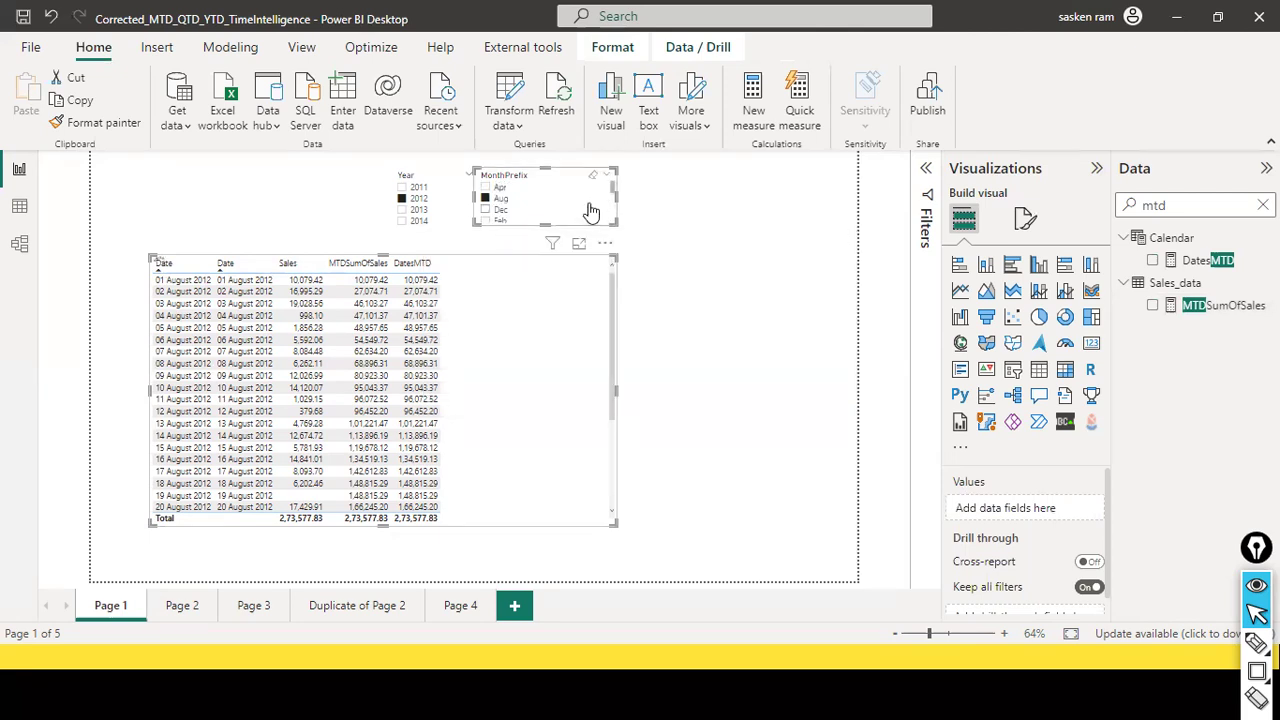
{"action": "scroll", "coordinate": [457, 365], "scroll_direction": "down", "scroll_amount": 3}
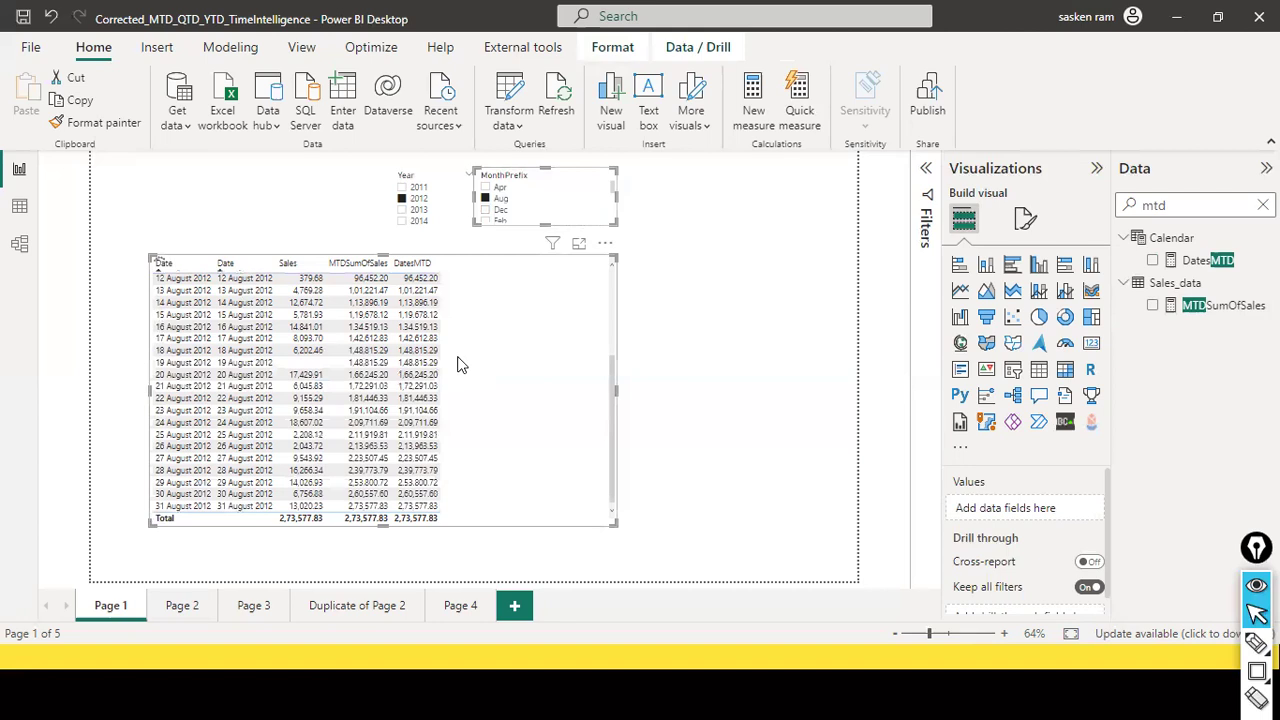
{"action": "scroll", "coordinate": [457, 365], "scroll_direction": "up", "scroll_amount": 1}
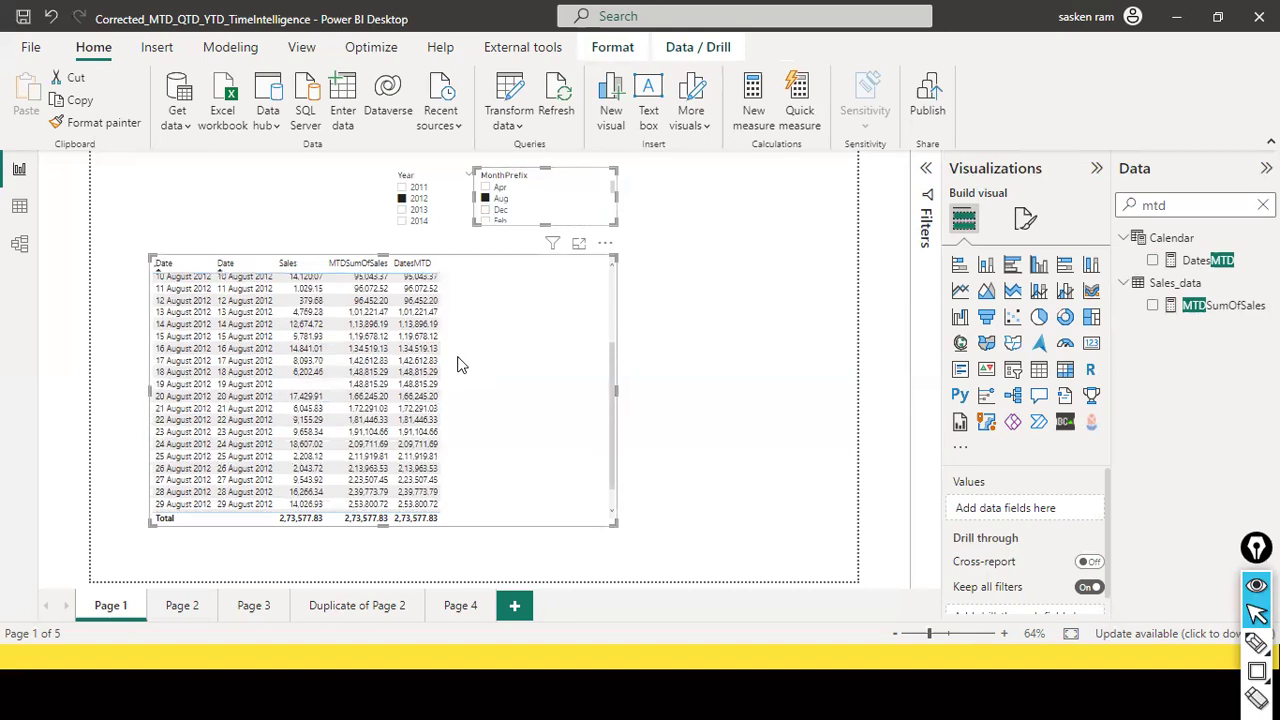
{"action": "scroll", "coordinate": [457, 365], "scroll_direction": "up", "scroll_amount": 3}
{"action": "scroll", "coordinate": [487, 313], "scroll_direction": "down", "scroll_amount": 3}
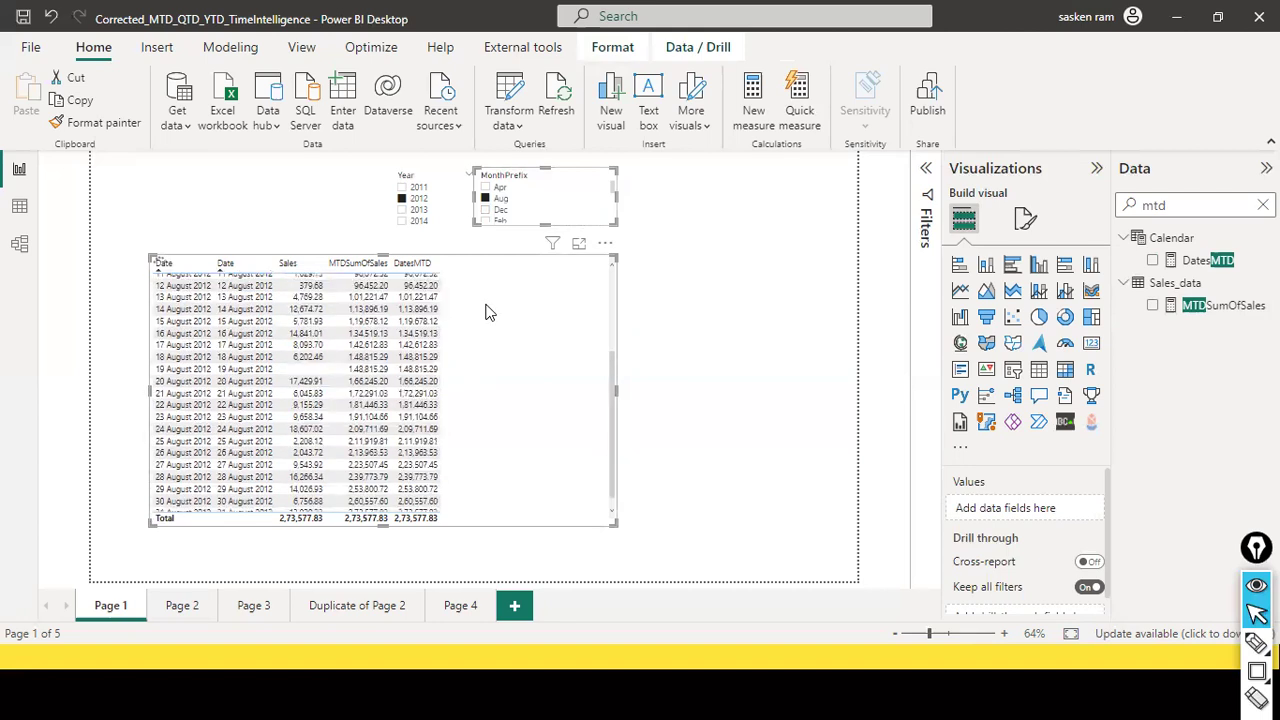
{"action": "scroll", "coordinate": [289, 299], "scroll_direction": "down", "scroll_amount": 1}
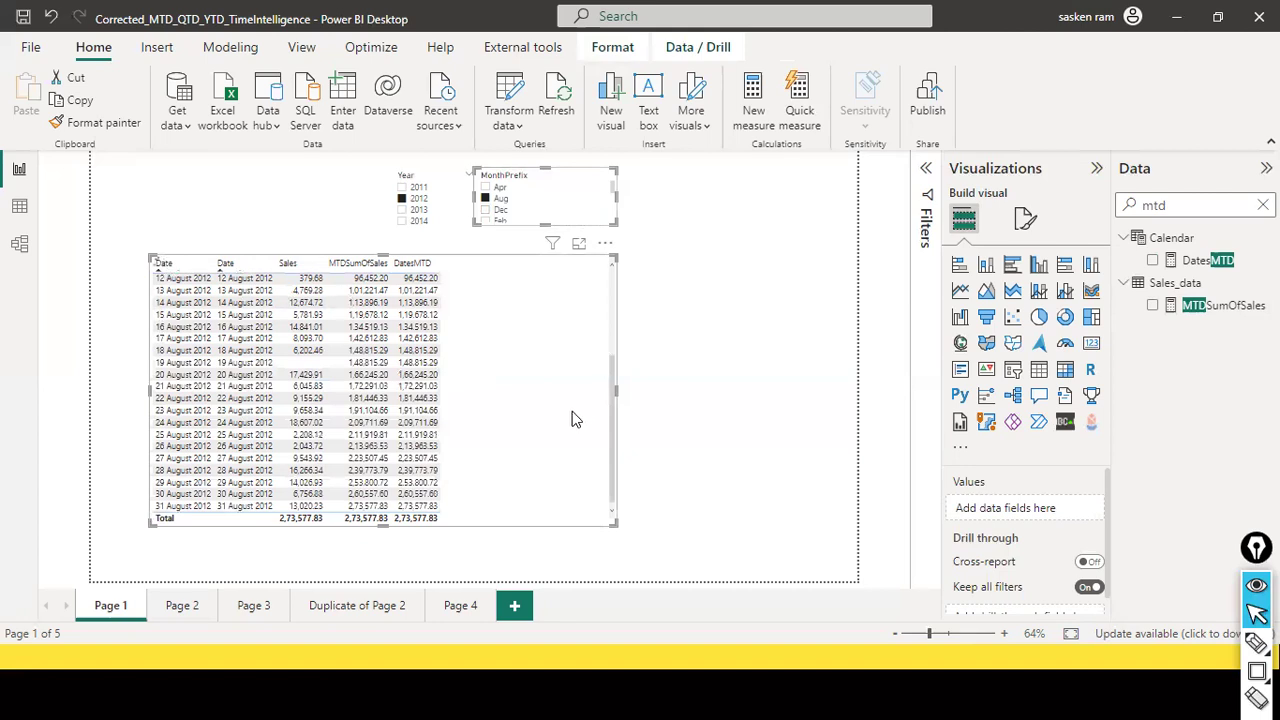
{"action": "scroll", "coordinate": [571, 415], "scroll_direction": "up", "scroll_amount": 3}
{"action": "scroll", "coordinate": [566, 380], "scroll_direction": "up", "scroll_amount": 1}
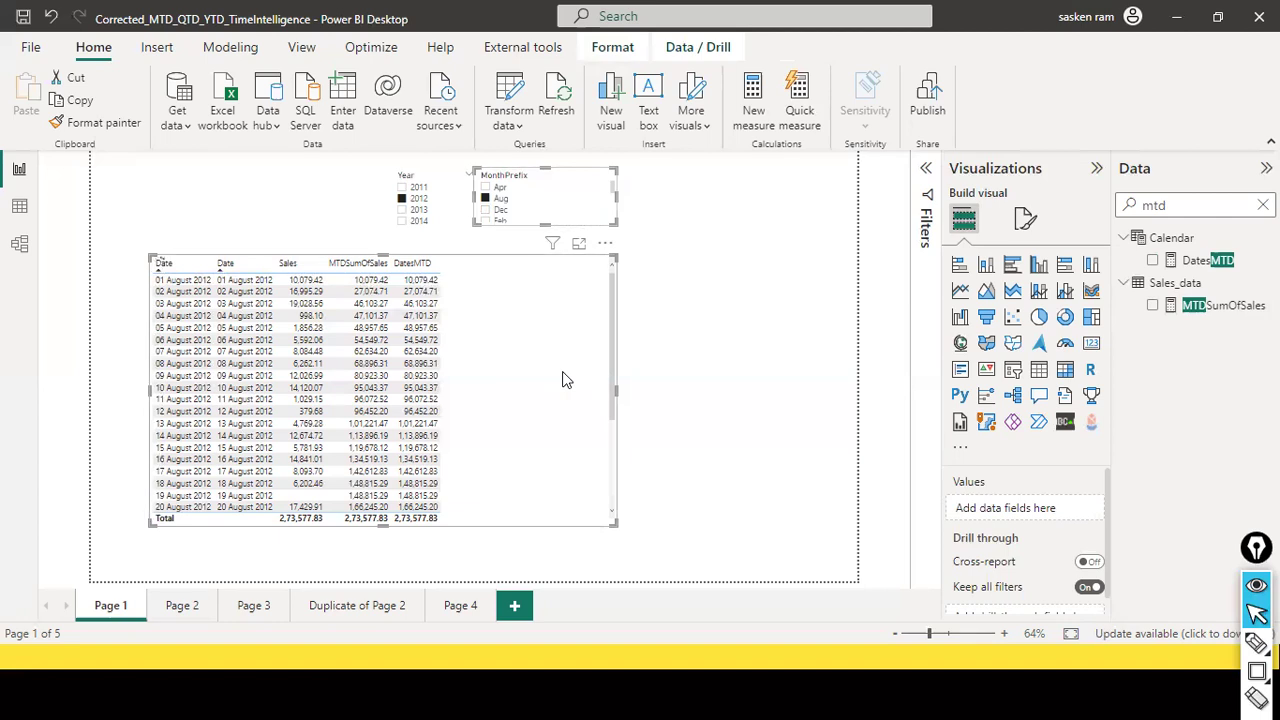
{"action": "scroll", "coordinate": [590, 210], "scroll_direction": "down", "scroll_amount": 2}
{"action": "scroll", "coordinate": [590, 210], "scroll_direction": "down", "scroll_amount": 2}
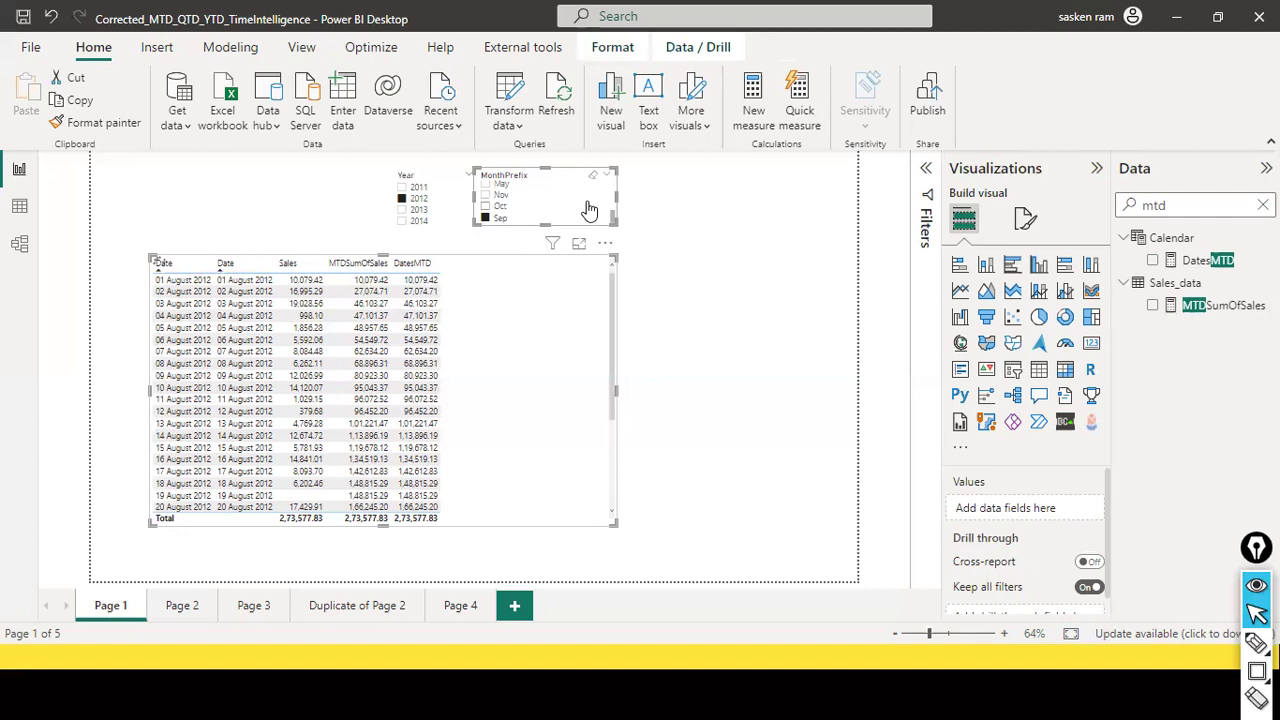
{"action": "left_click", "coordinate": [204, 282]}
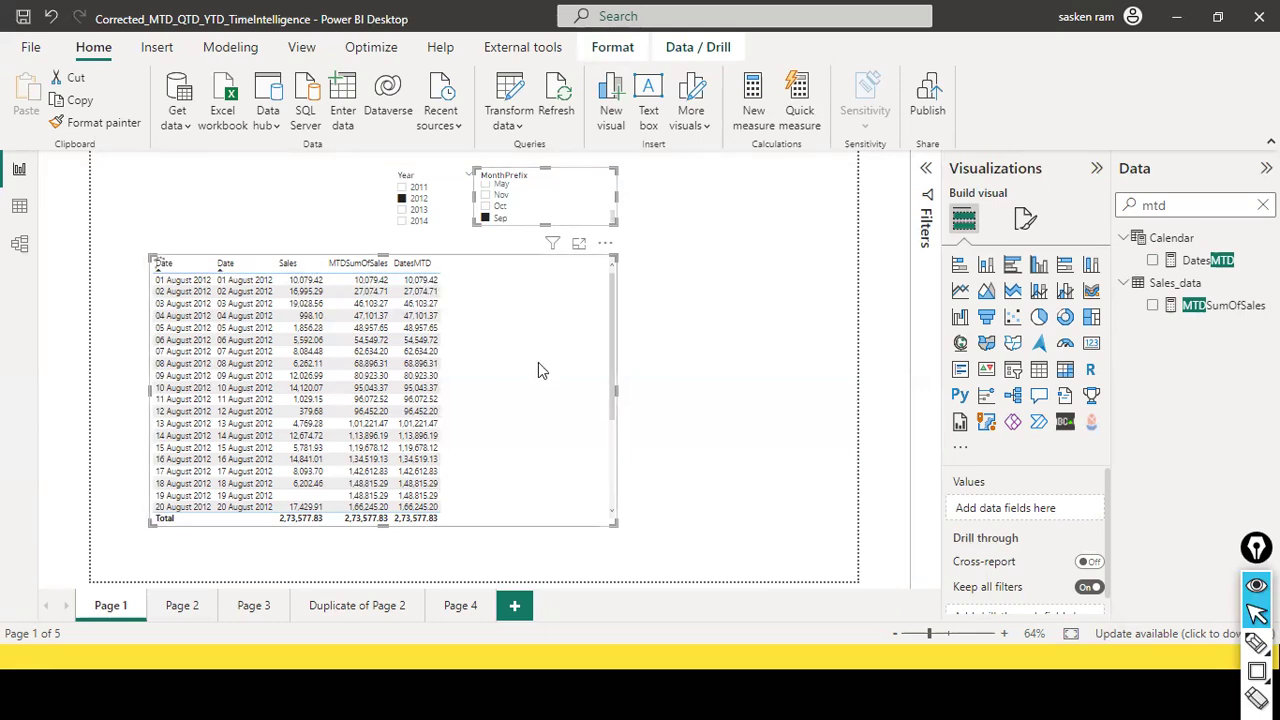
{"action": "scroll", "coordinate": [538, 370], "scroll_direction": "down", "scroll_amount": 4}
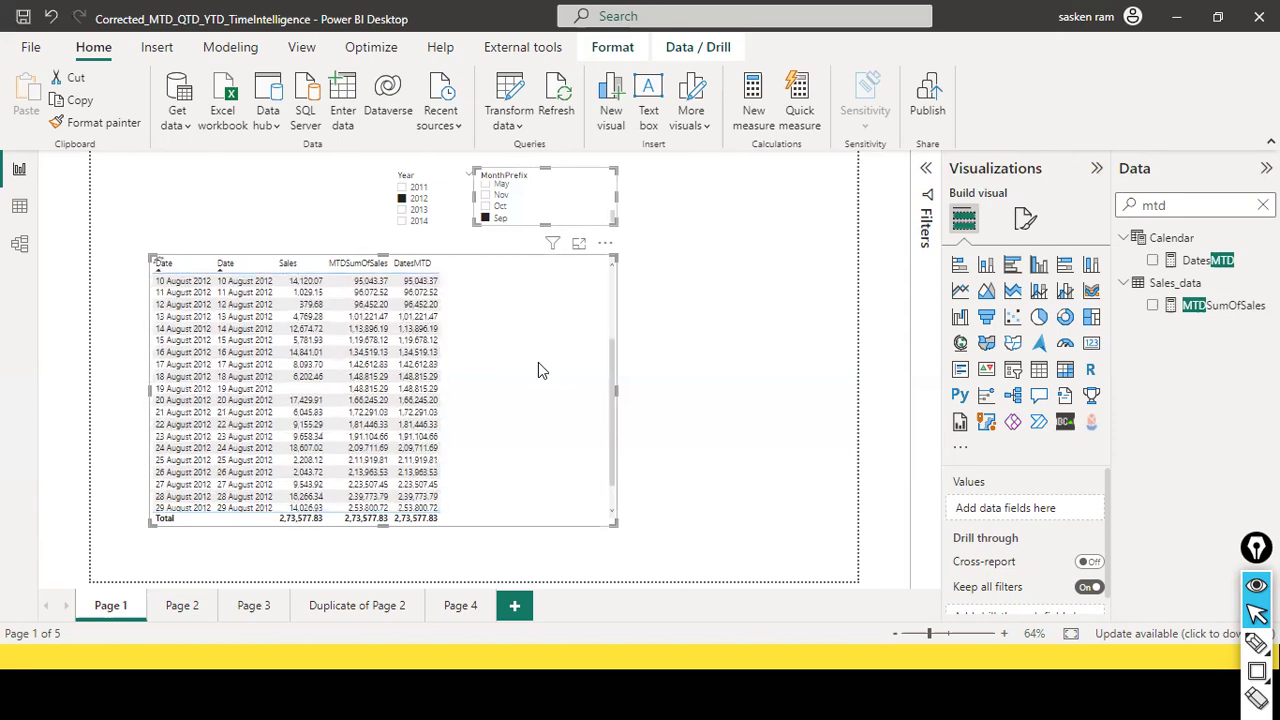
{"action": "scroll", "coordinate": [538, 370], "scroll_direction": "up", "scroll_amount": 4}
{"action": "scroll", "coordinate": [538, 370], "scroll_direction": "down", "scroll_amount": 4}
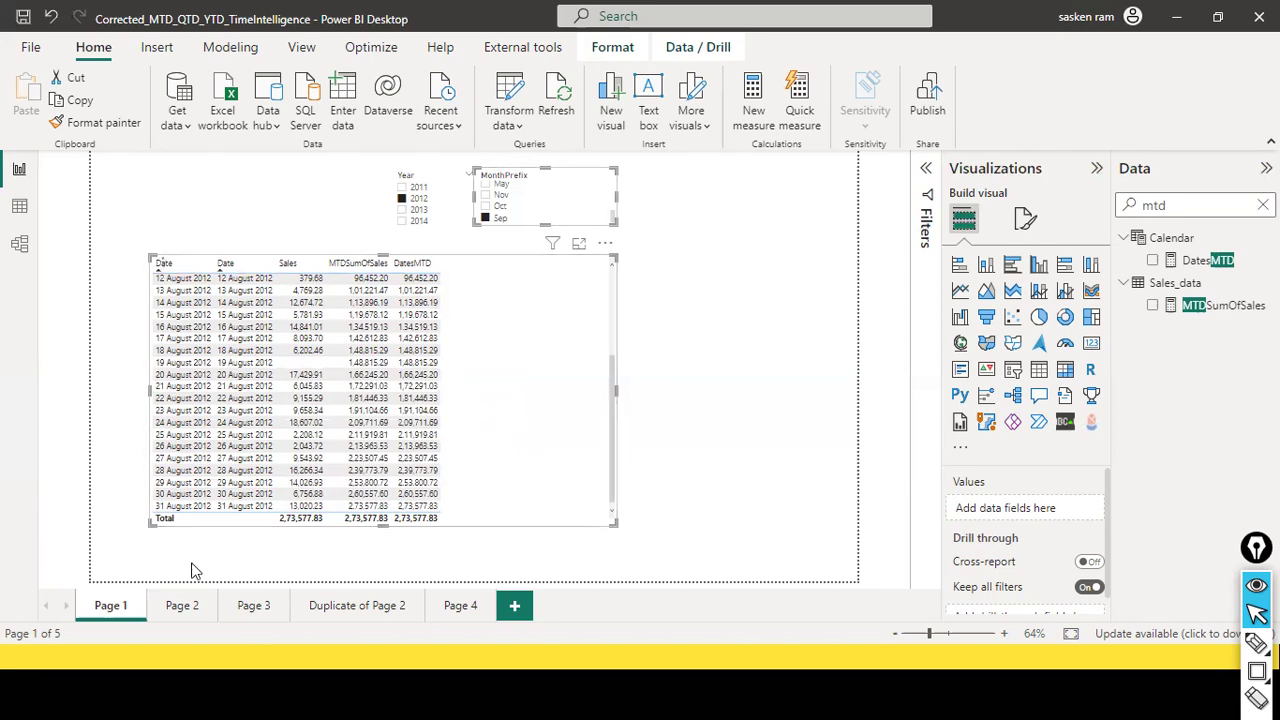
Nudge the MTD table and MonthPrefix slicer left and down, then go to Page 2
{"action": "mouse_move", "coordinate": [504, 275]}
{"action": "left_mouse_down"}
{"action": "mouse_move", "coordinate": [465, 303]}
{"action": "mouse_move", "coordinate": [490, 269]}
{"action": "left_mouse_up"}
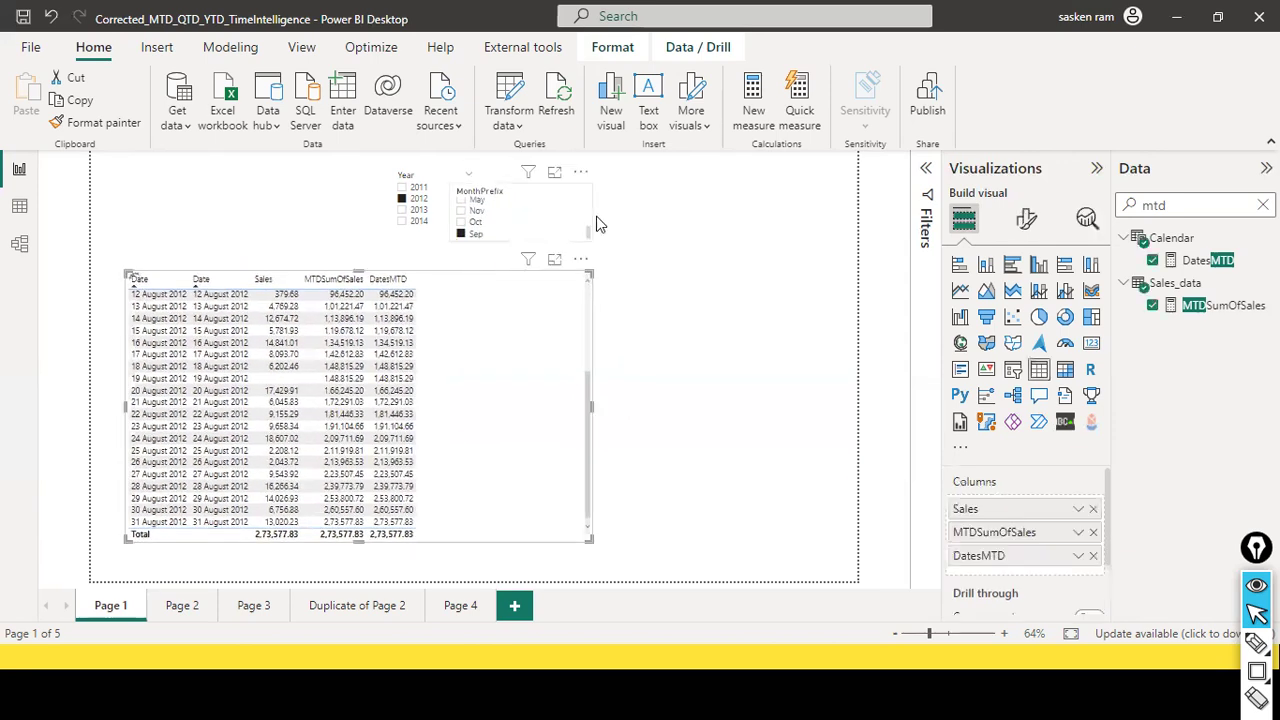
{"action": "left_click", "coordinate": [727, 275]}
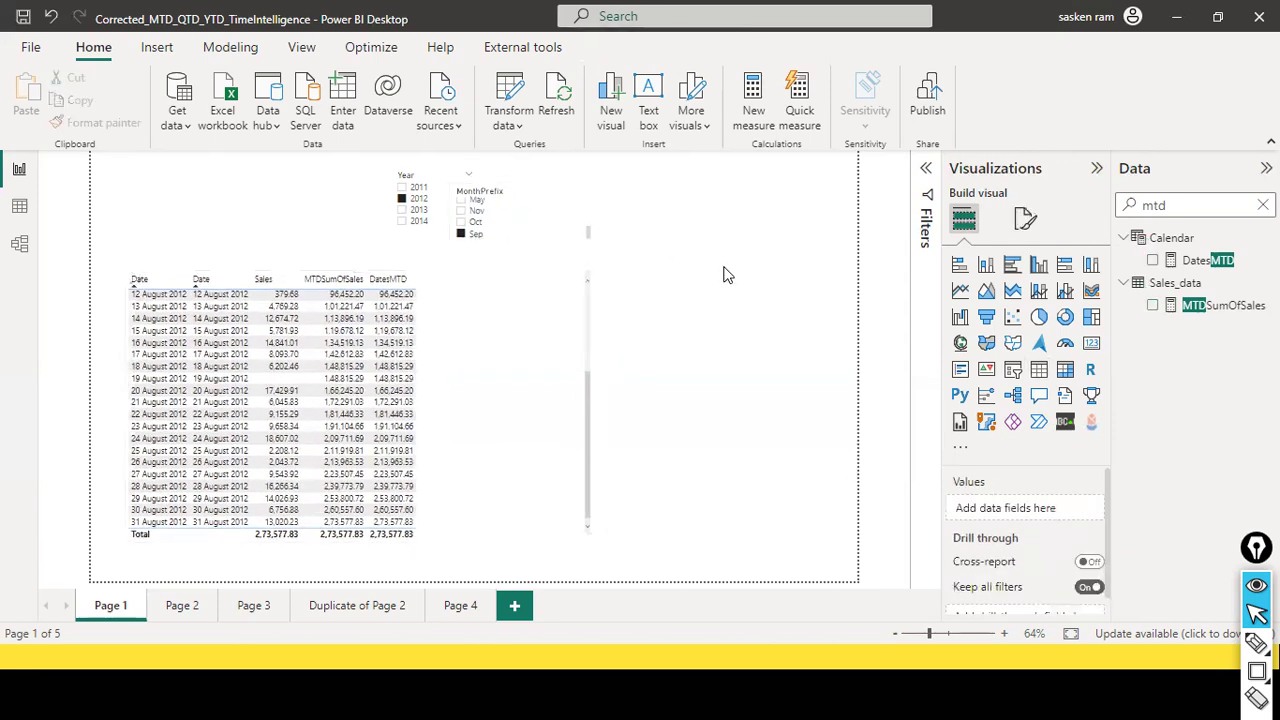
{"action": "scroll", "coordinate": [538, 219], "scroll_direction": "up", "scroll_amount": 3}
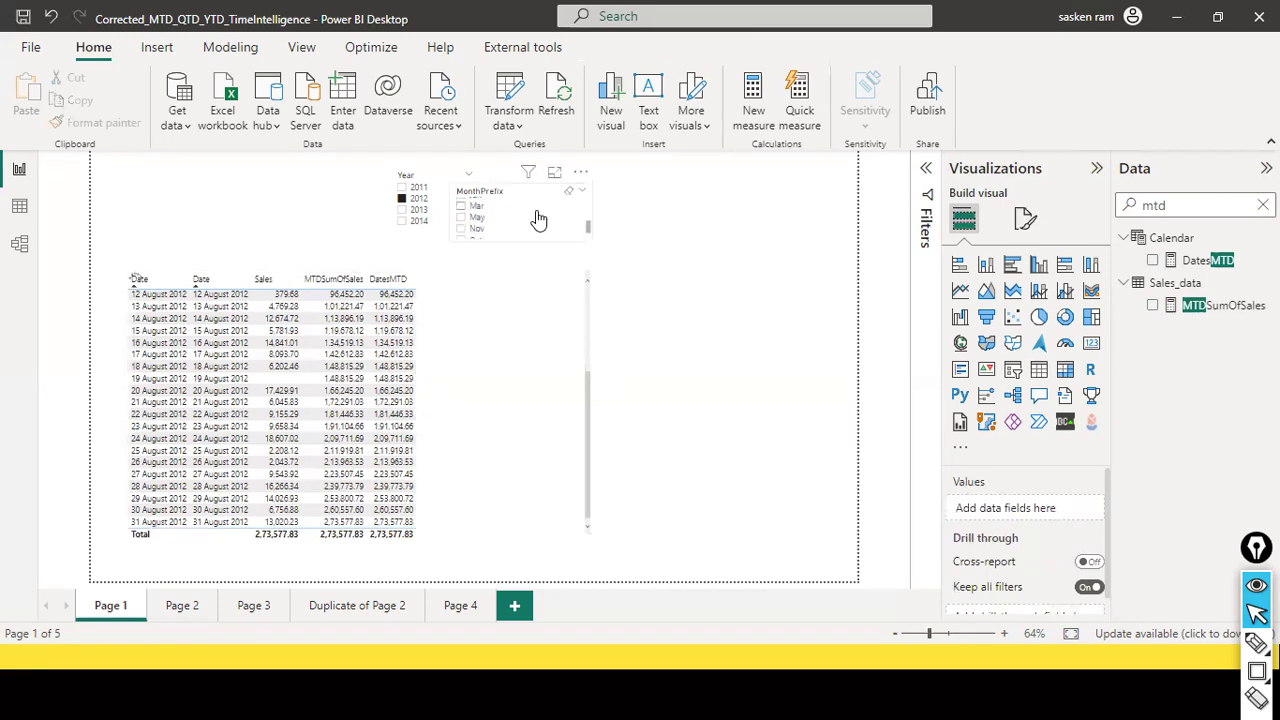
{"action": "scroll", "coordinate": [538, 219], "scroll_direction": "up", "scroll_amount": 2}
{"action": "scroll", "coordinate": [538, 219], "scroll_direction": "down", "scroll_amount": 2}
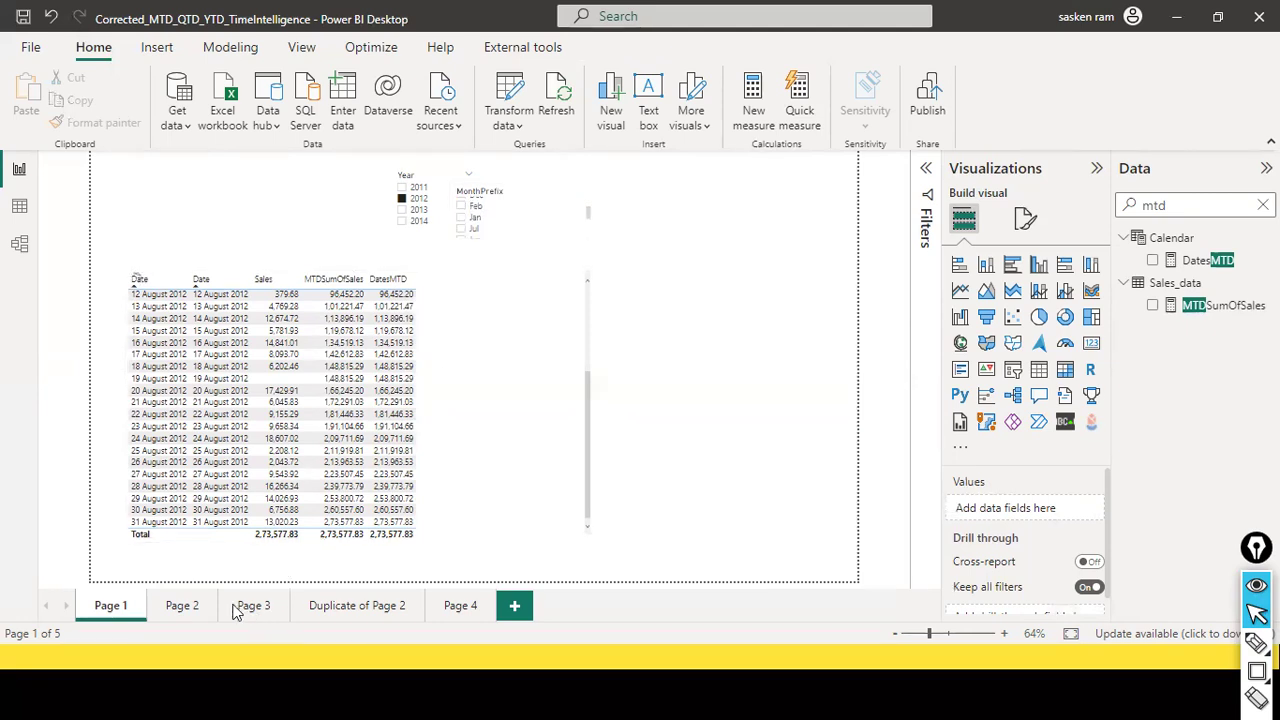
{"action": "left_click", "coordinate": [193, 605]}
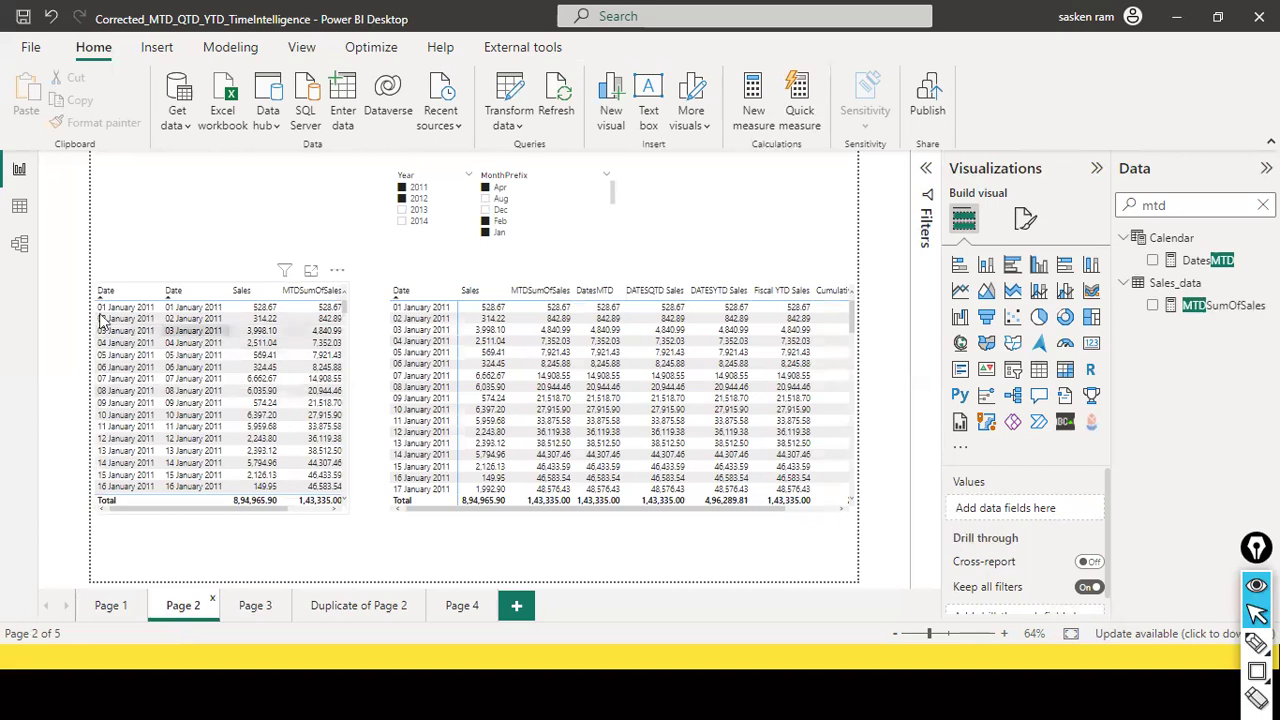
Sort the right-hand Page 2 table by Sales, largest first
{"action": "scroll", "coordinate": [147, 372], "scroll_direction": "down", "scroll_amount": 2}
{"action": "scroll", "coordinate": [147, 372], "scroll_direction": "down", "scroll_amount": 10}
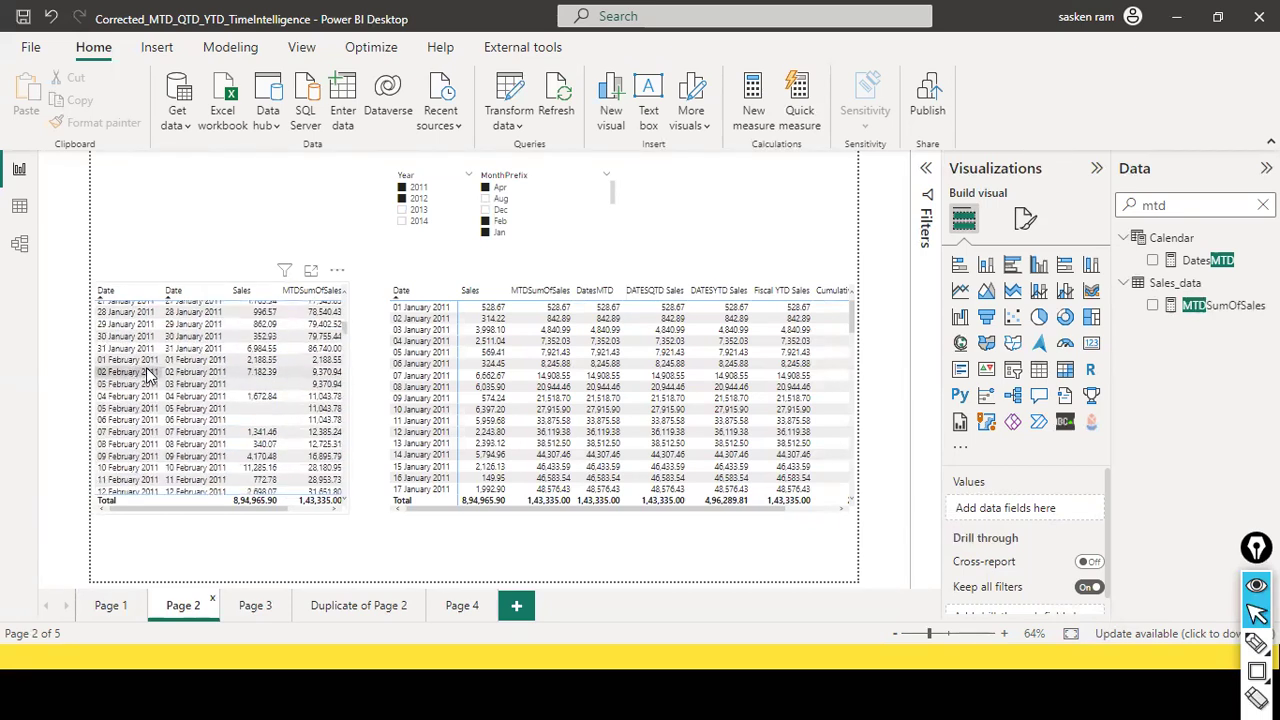
{"action": "scroll", "coordinate": [150, 407], "scroll_direction": "up", "scroll_amount": 5}
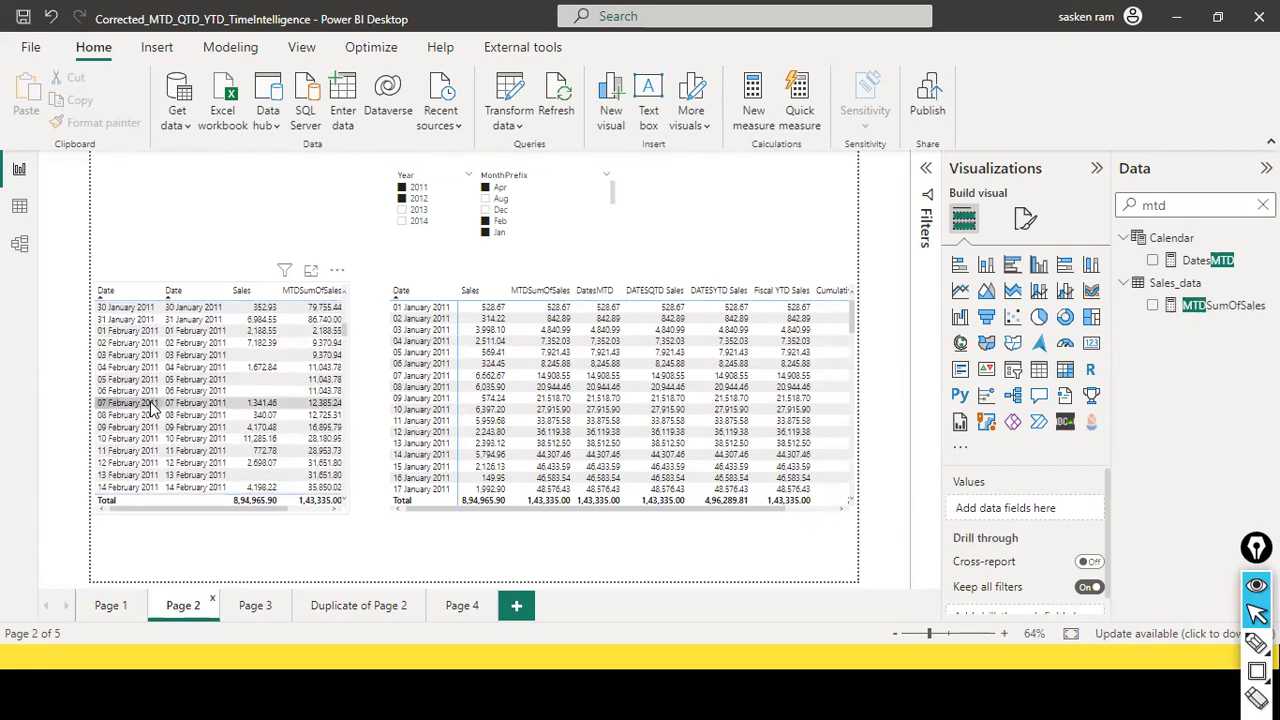
{"action": "scroll", "coordinate": [152, 407], "scroll_direction": "up", "scroll_amount": 1}
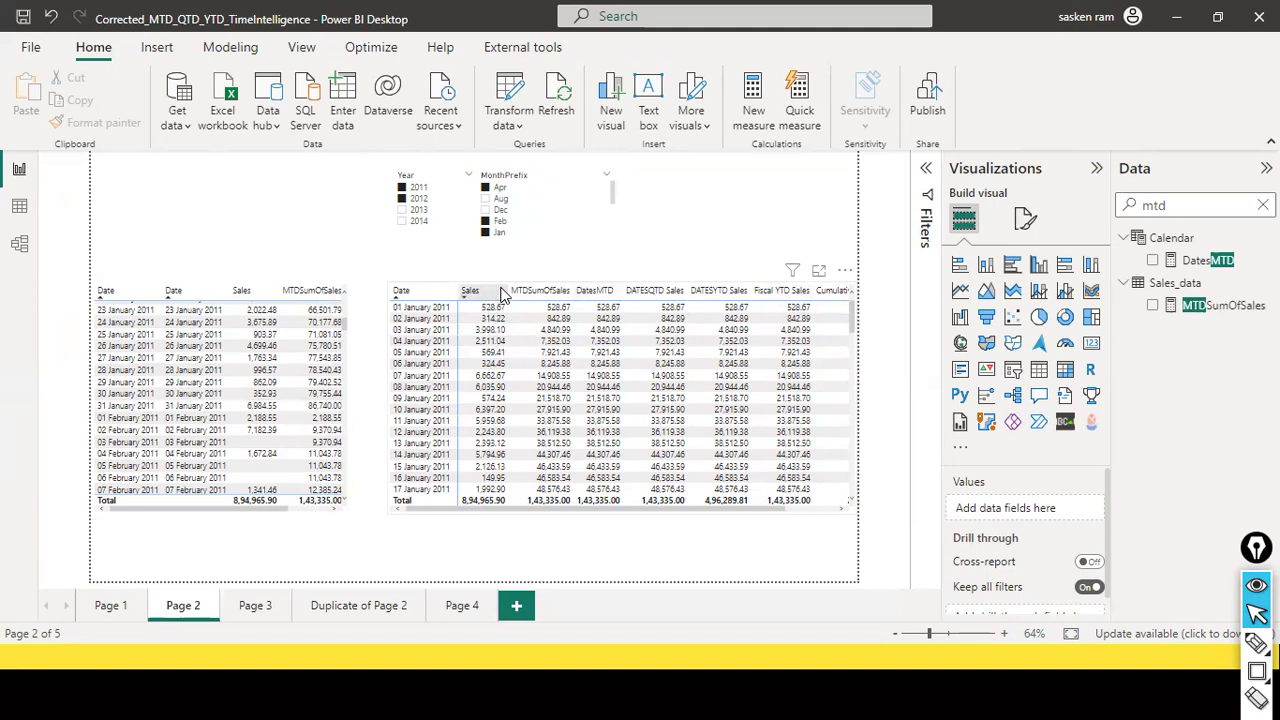
{"action": "left_click", "coordinate": [556, 294]}
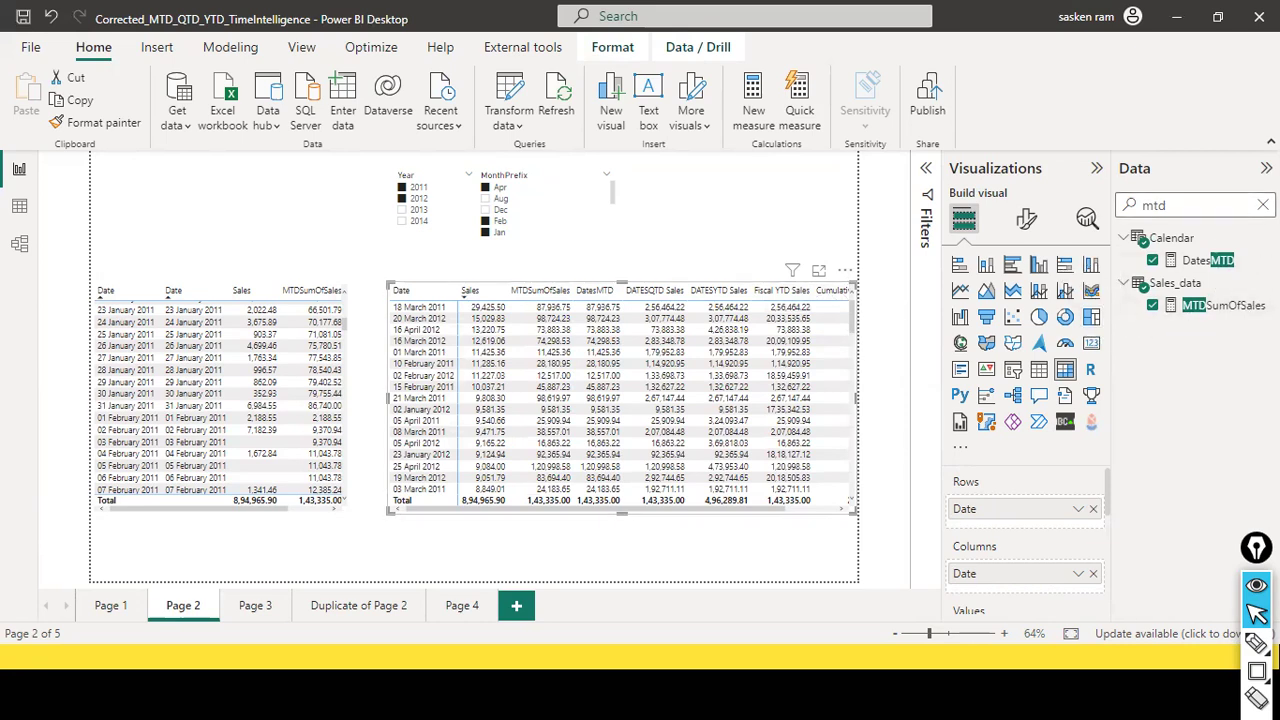
Clear the 'mtd' search and open the Sales_data DATESQTD Sales measure, CALCULATE(SUM(sales_w04[Sales]), DATESQTD(...))
{"action": "left_click", "coordinate": [1263, 205]}
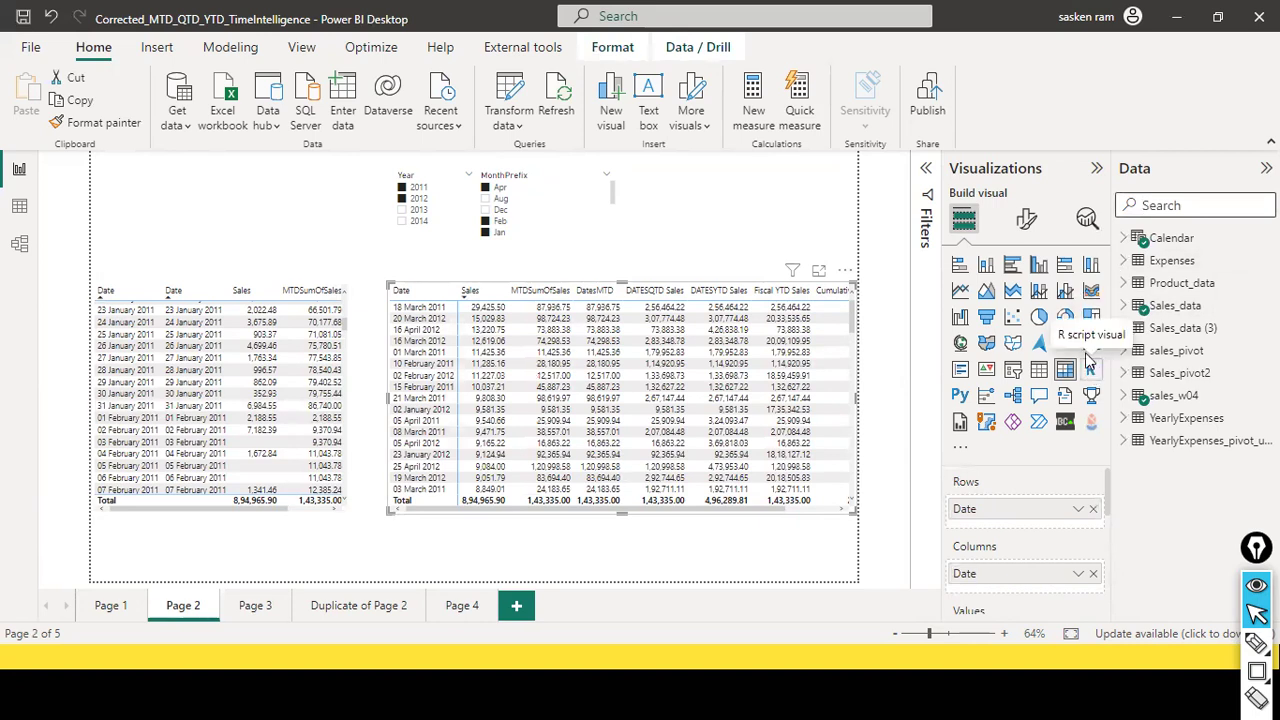
{"action": "left_click", "coordinate": [1123, 306]}
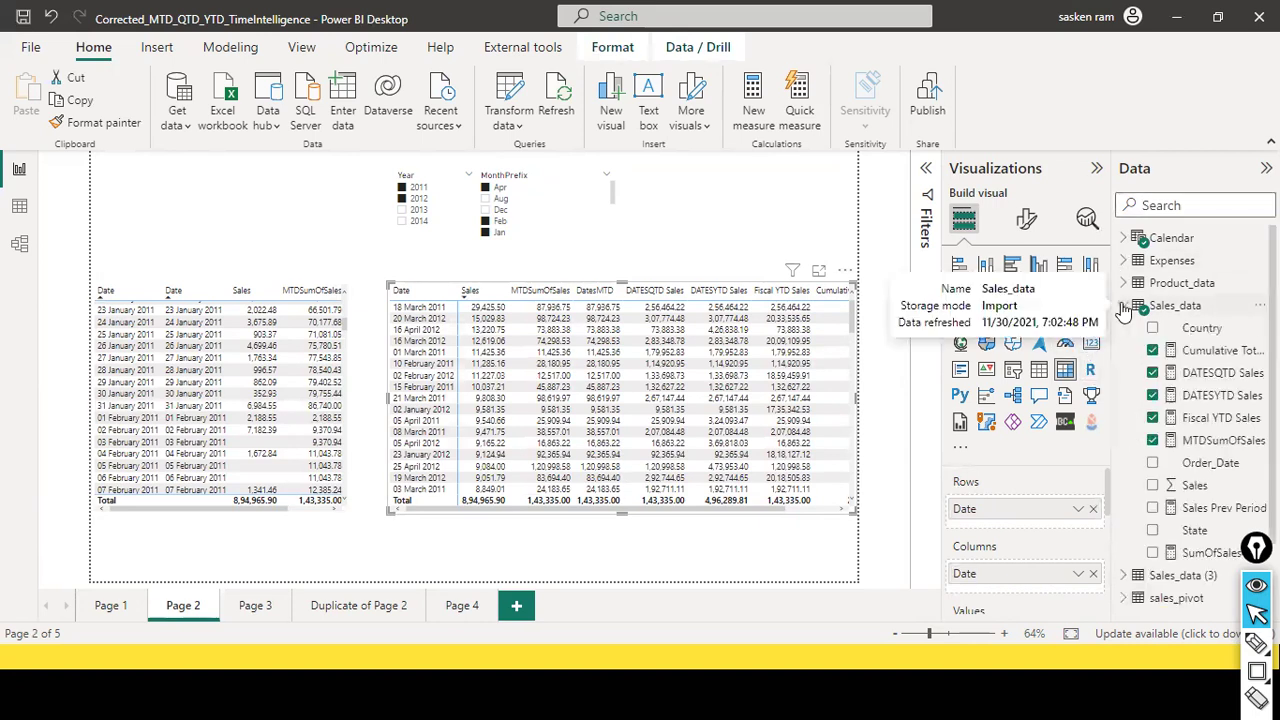
{"action": "left_click", "coordinate": [1195, 374]}
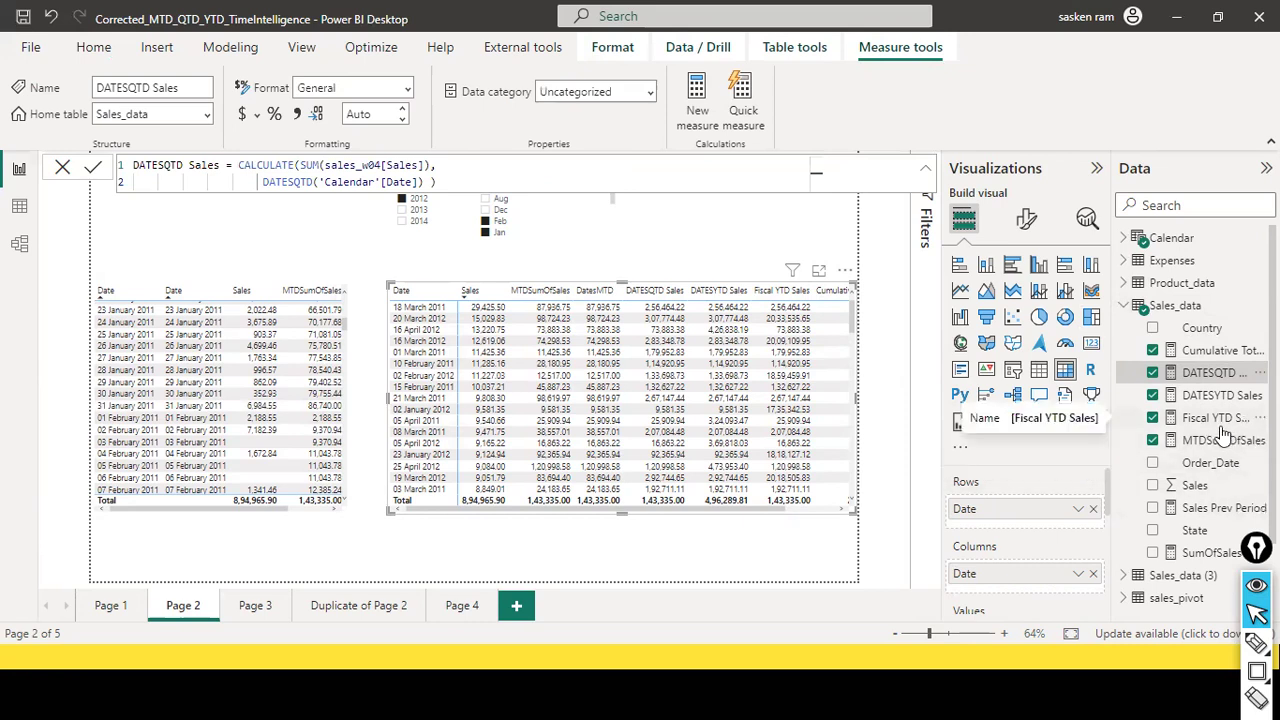
Open the Calendar table's DatesMTD measure and include it in the table visual
{"action": "scroll", "coordinate": [1220, 432], "scroll_direction": "down", "scroll_amount": 2}
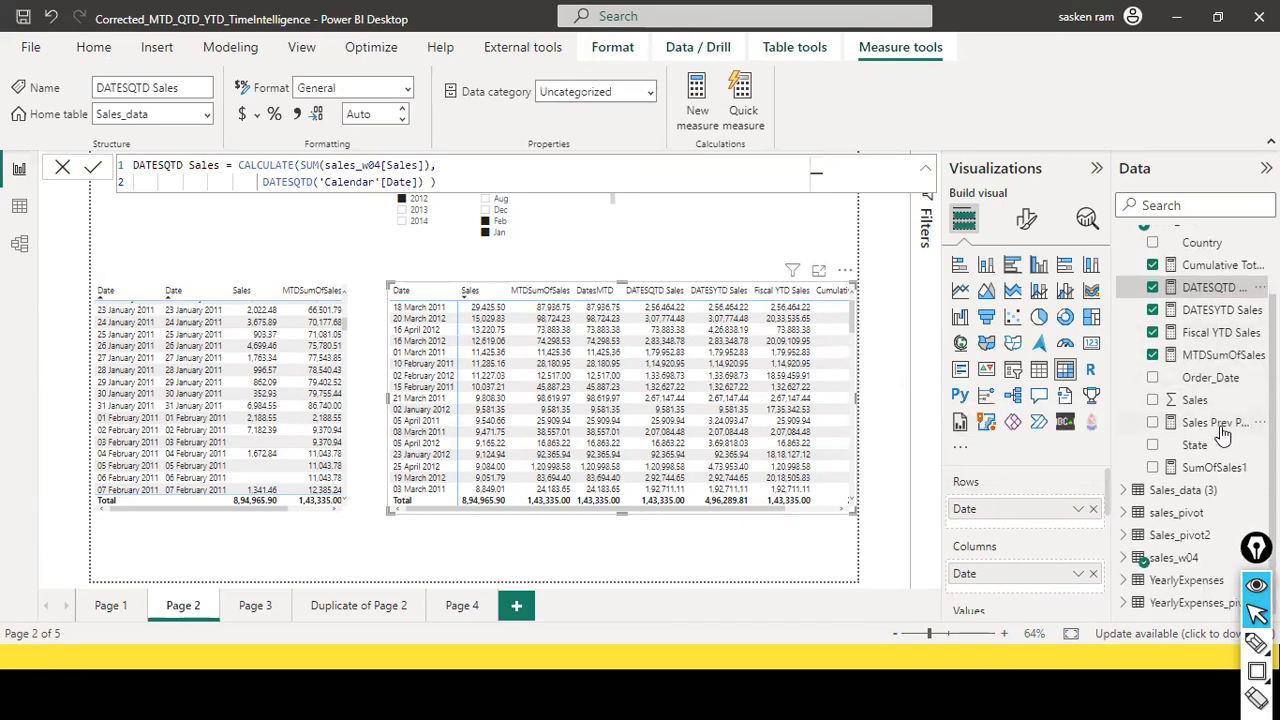
{"action": "left_click", "coordinate": [1126, 558]}
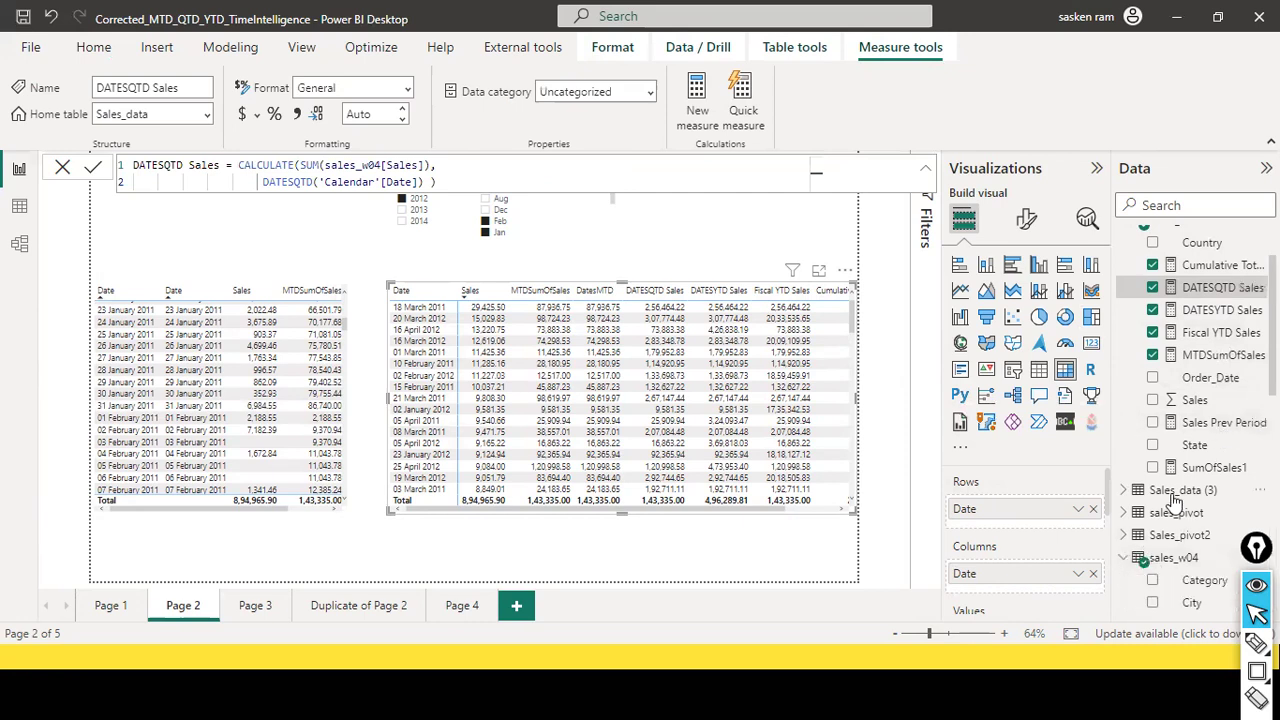
{"action": "scroll", "coordinate": [1160, 530], "scroll_direction": "down", "scroll_amount": 10}
{"action": "scroll", "coordinate": [1185, 450], "scroll_direction": "up", "scroll_amount": 12}
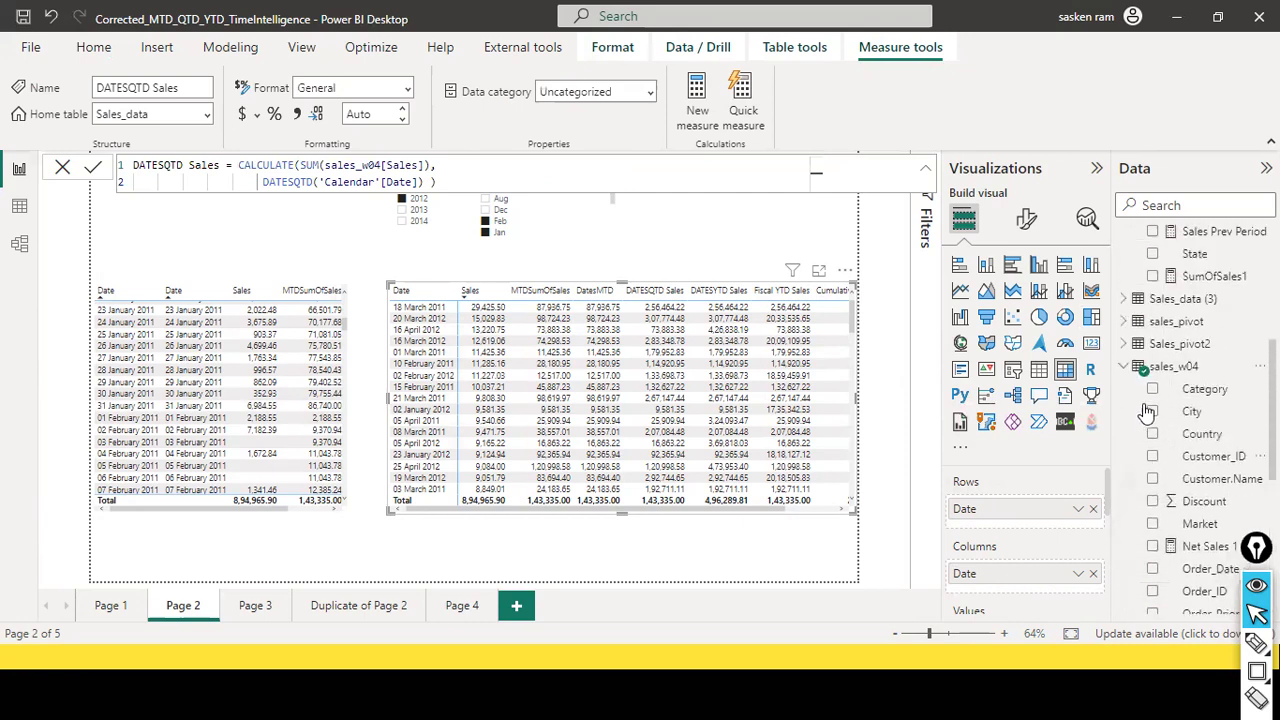
{"action": "left_click", "coordinate": [1123, 238]}
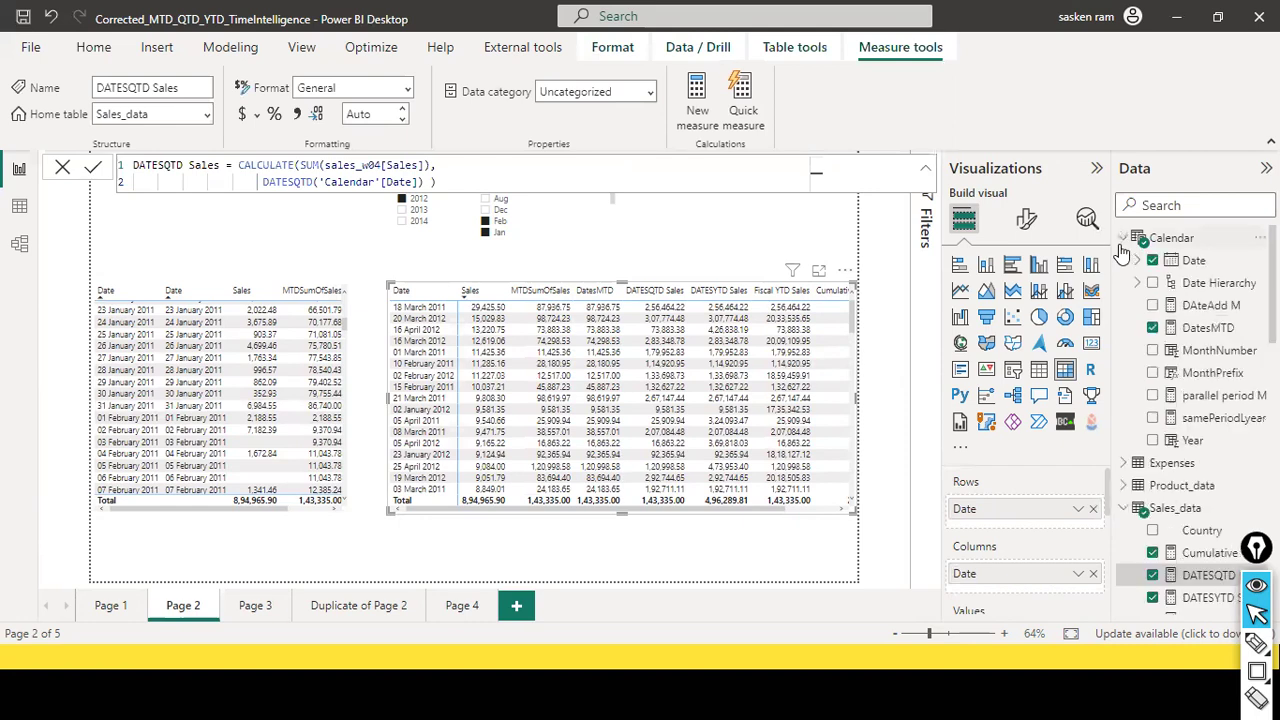
{"action": "left_click", "coordinate": [1156, 325]}
{"action": "left_click", "coordinate": [1152, 327]}
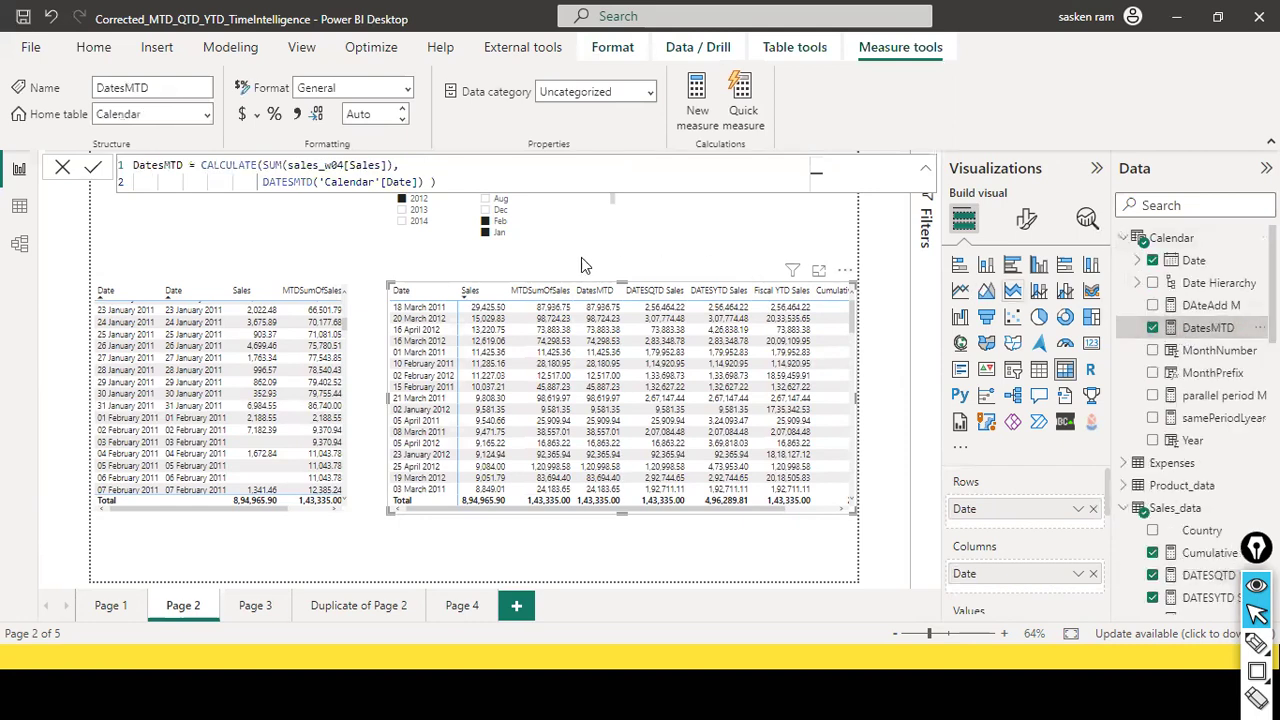
Inspect the DATESMTD function and 'Calendar'[Date] argument in the DatesMTD formula
{"action": "double_click", "coordinate": [287, 181]}
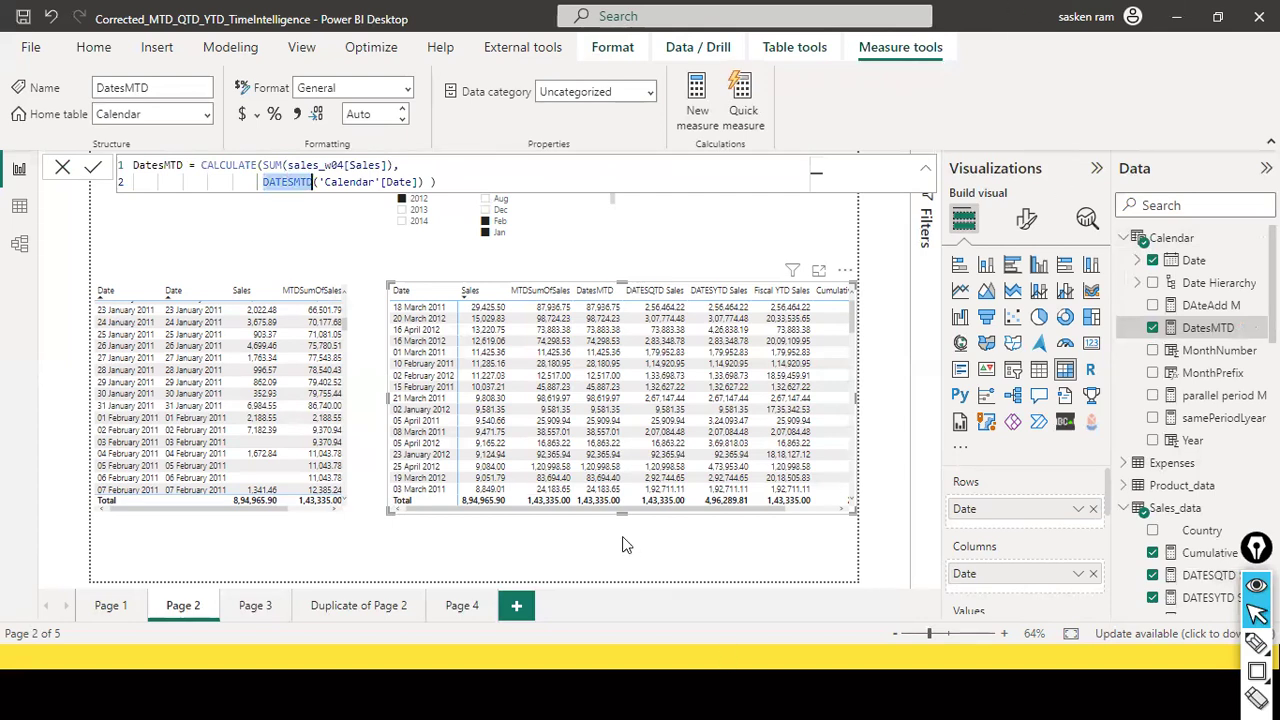
{"action": "double_click", "coordinate": [360, 182]}
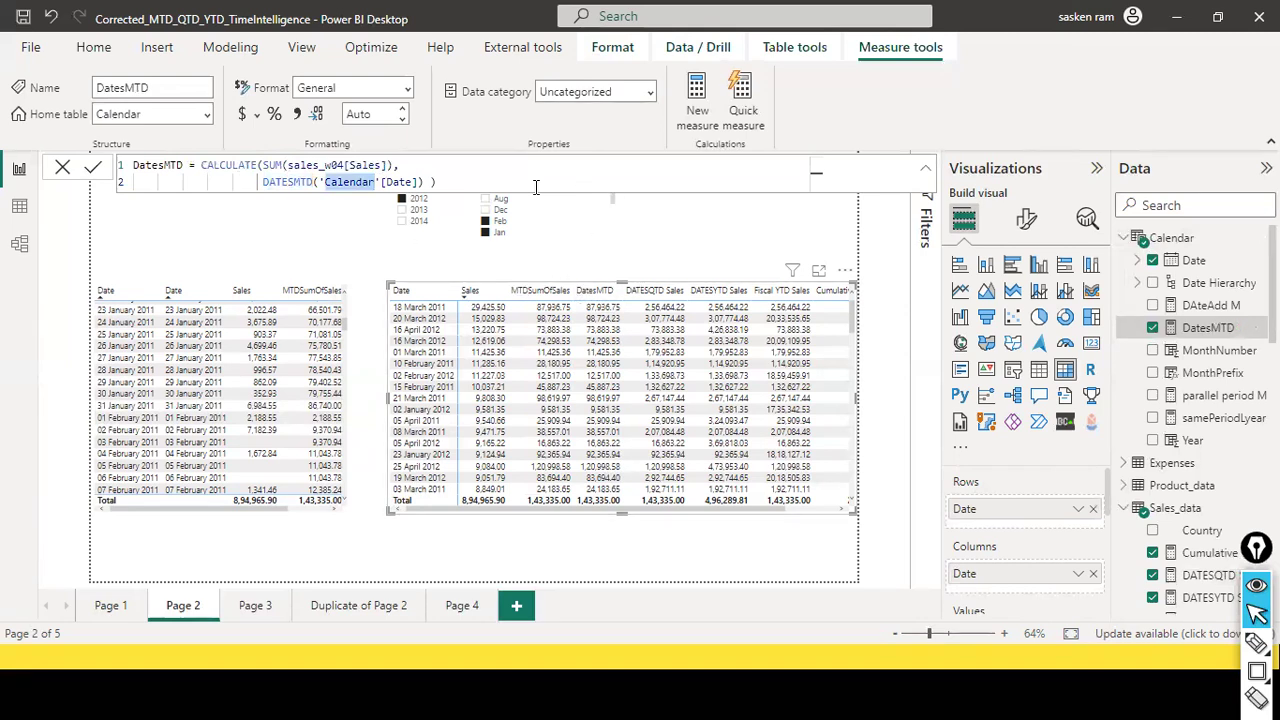
{"action": "mouse_move", "coordinate": [517, 229]}
{"action": "left_mouse_down"}
{"action": "mouse_move", "coordinate": [548, 276]}
{"action": "mouse_move", "coordinate": [601, 286]}
{"action": "left_mouse_up"}
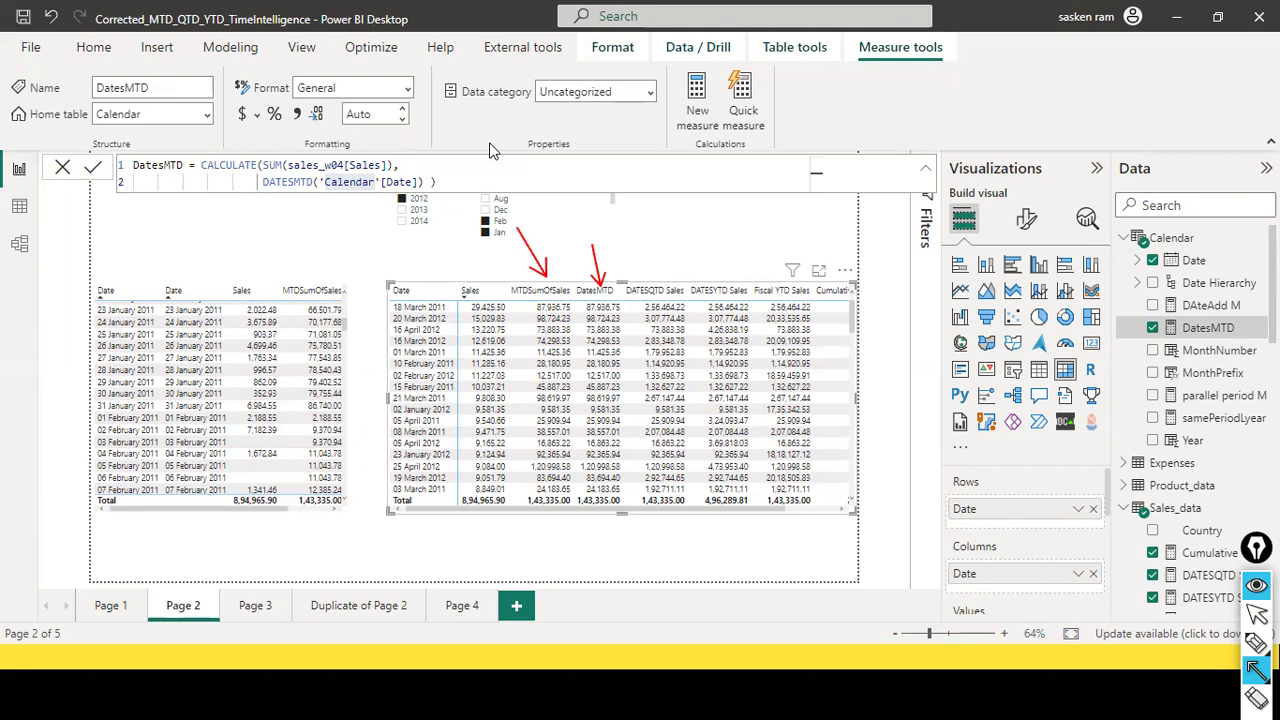
{"action": "key", "text": "Escape"}
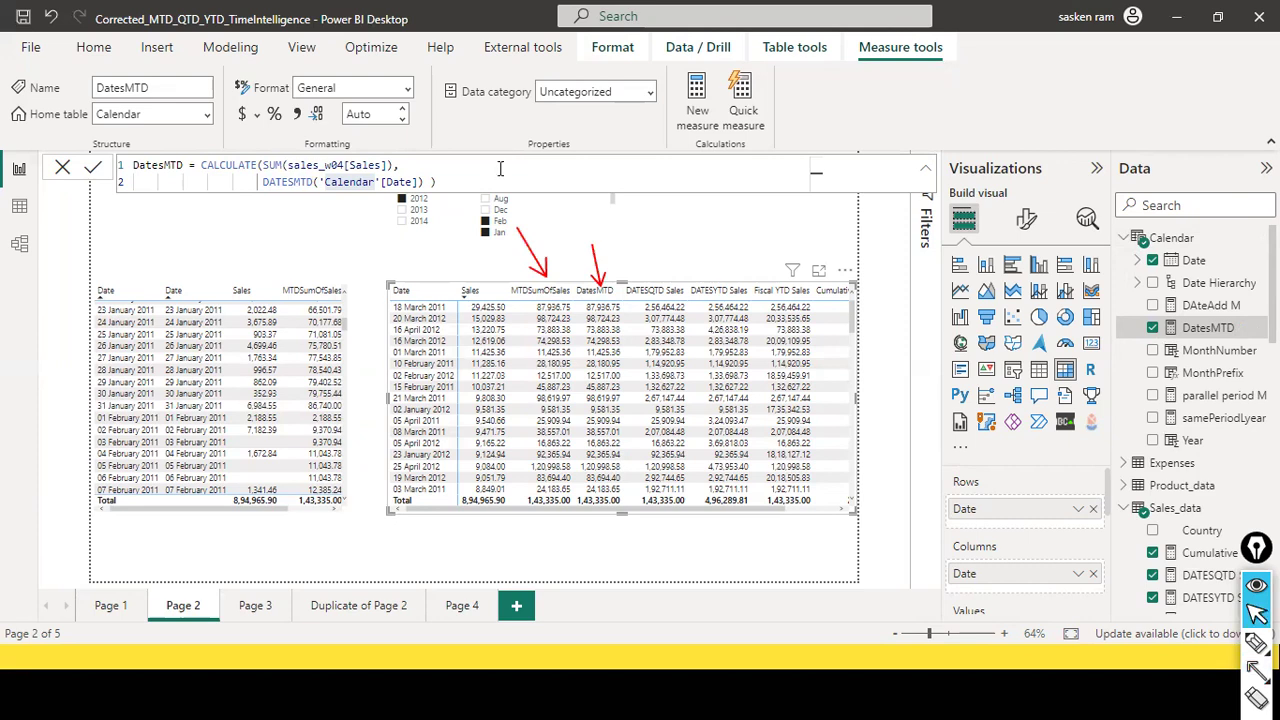
{"action": "left_click", "coordinate": [500, 168]}
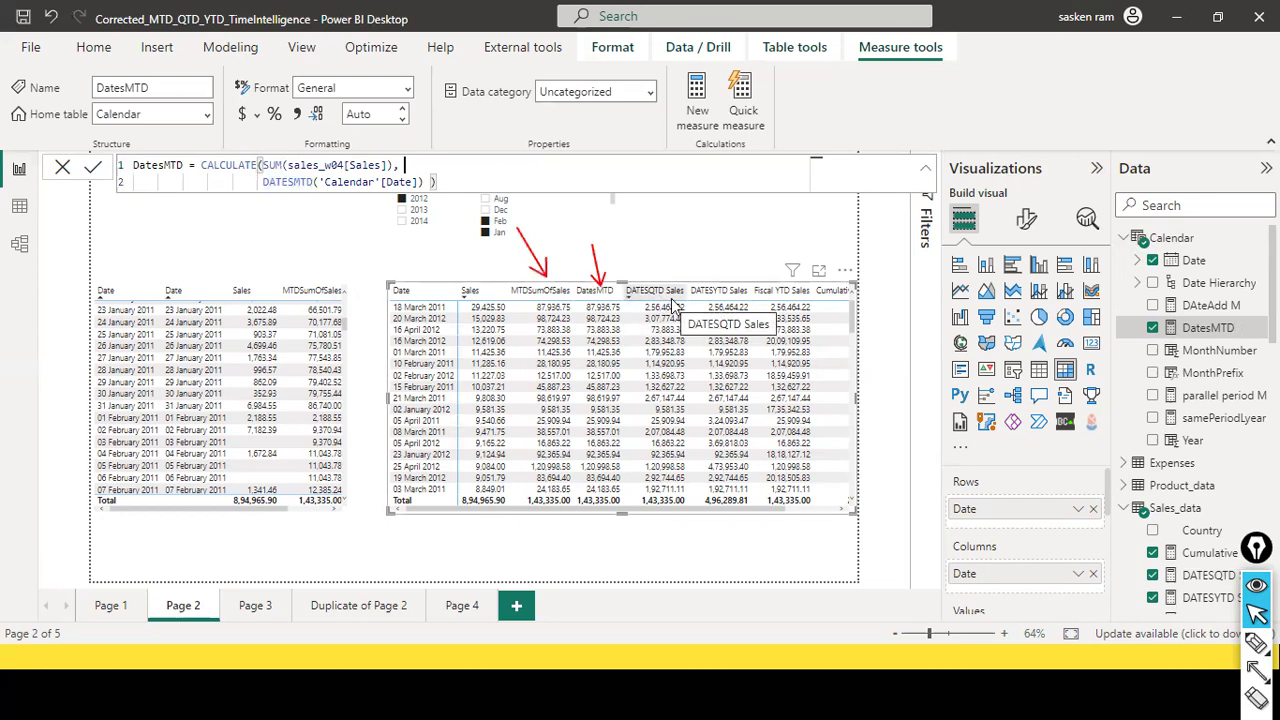
Scroll the table to compare DatesMTD with MTDSumOfSales; DATESQTD restarts at 1,949.10 on 01 April 2011
{"action": "scroll", "coordinate": [672, 313], "scroll_direction": "down", "scroll_amount": 1}
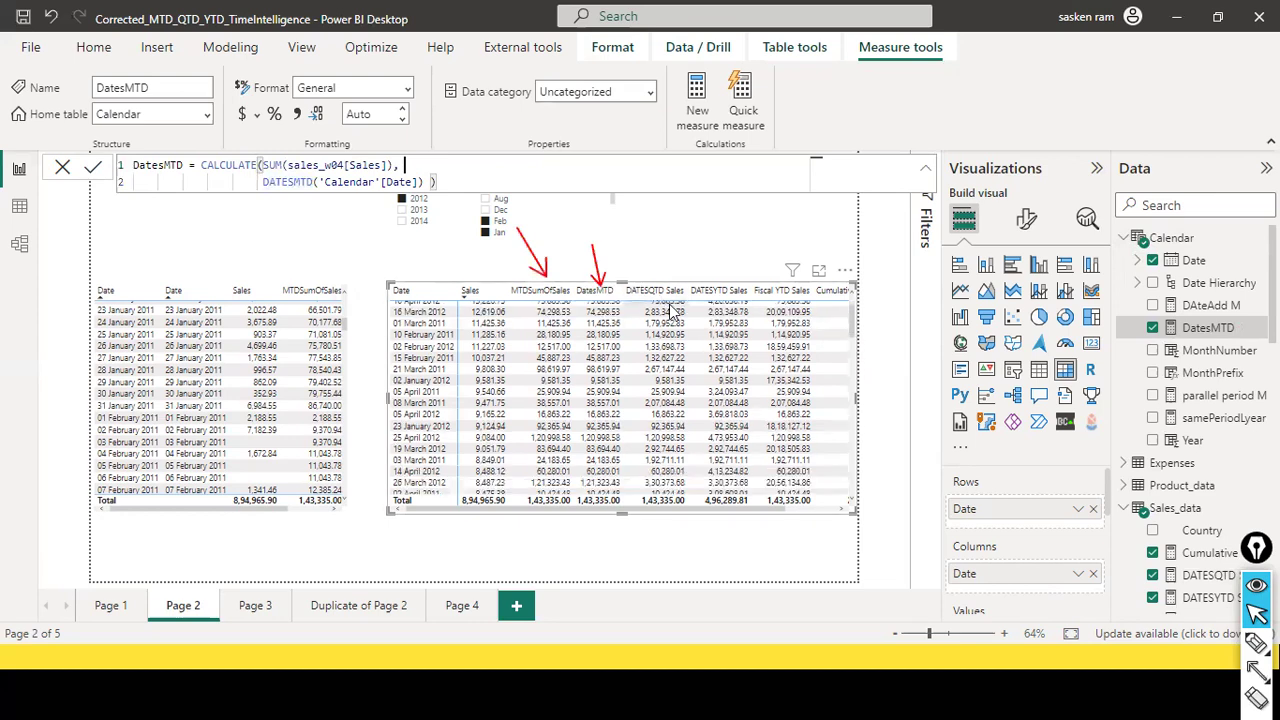
{"action": "scroll", "coordinate": [672, 313], "scroll_direction": "down", "scroll_amount": 4}
{"action": "scroll", "coordinate": [672, 313], "scroll_direction": "down", "scroll_amount": 4}
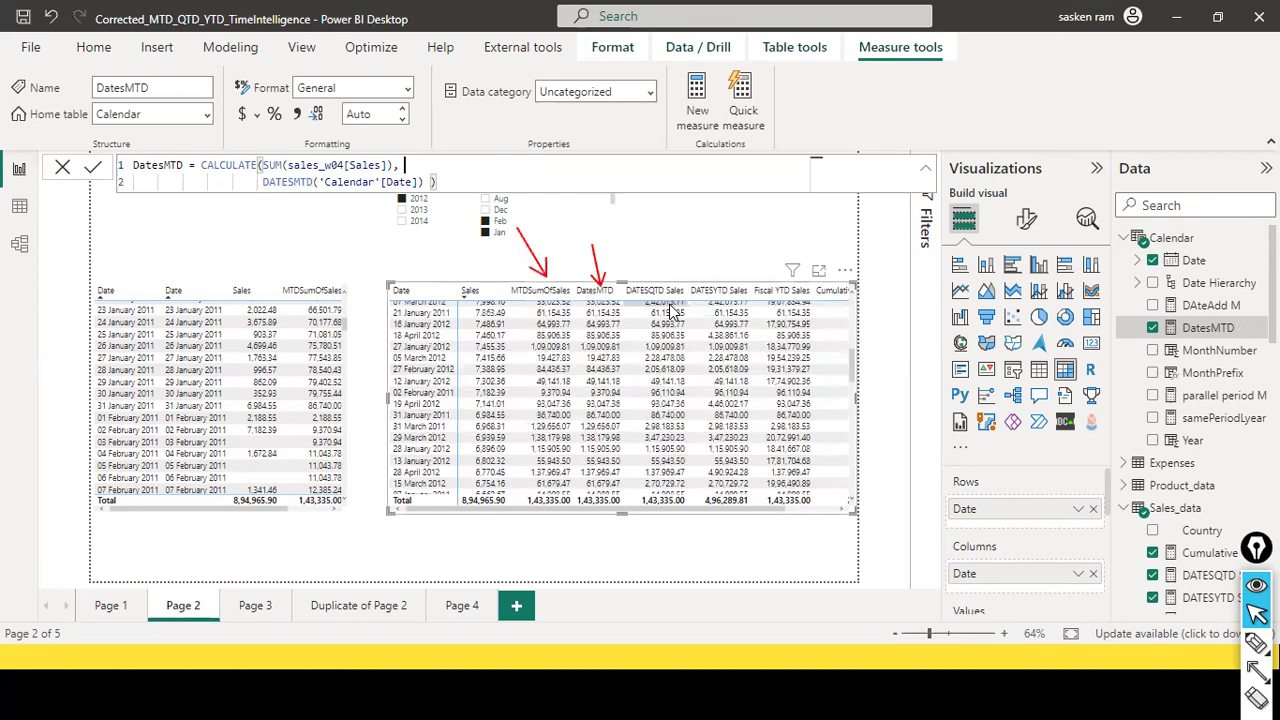
{"action": "scroll", "coordinate": [672, 313], "scroll_direction": "down", "scroll_amount": 4}
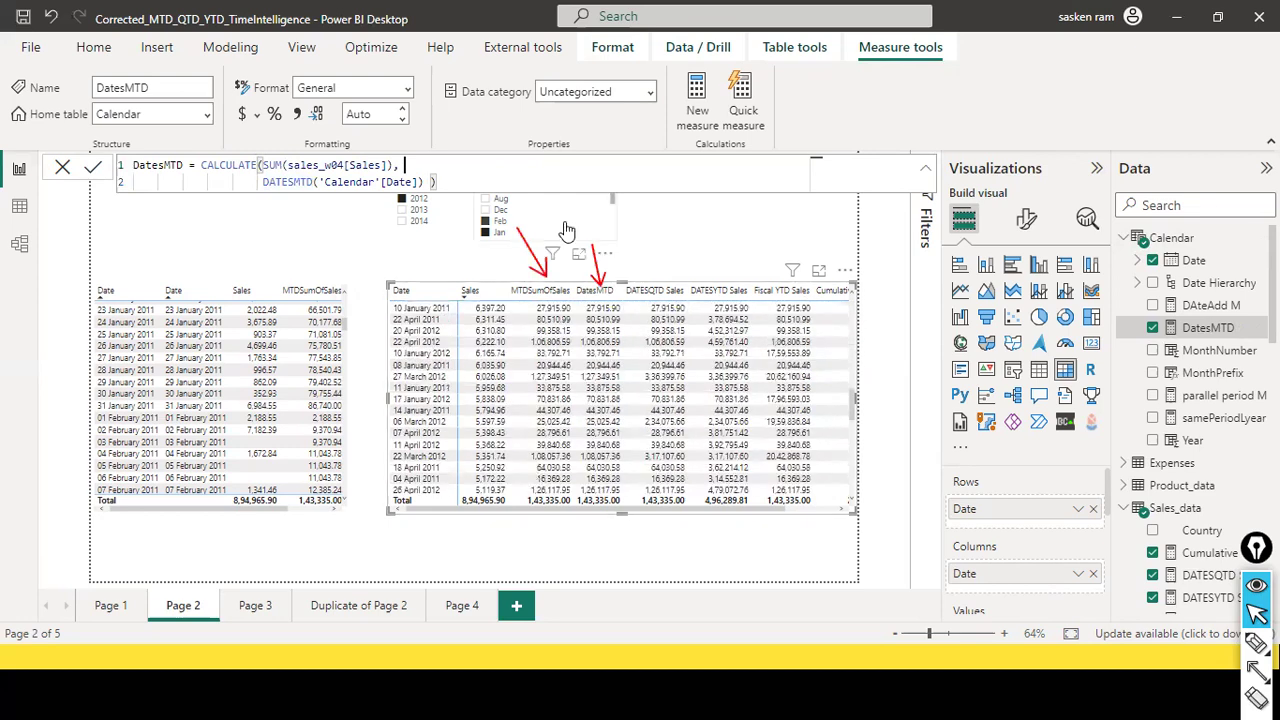
{"action": "scroll", "coordinate": [565, 217], "scroll_direction": "down", "scroll_amount": 2}
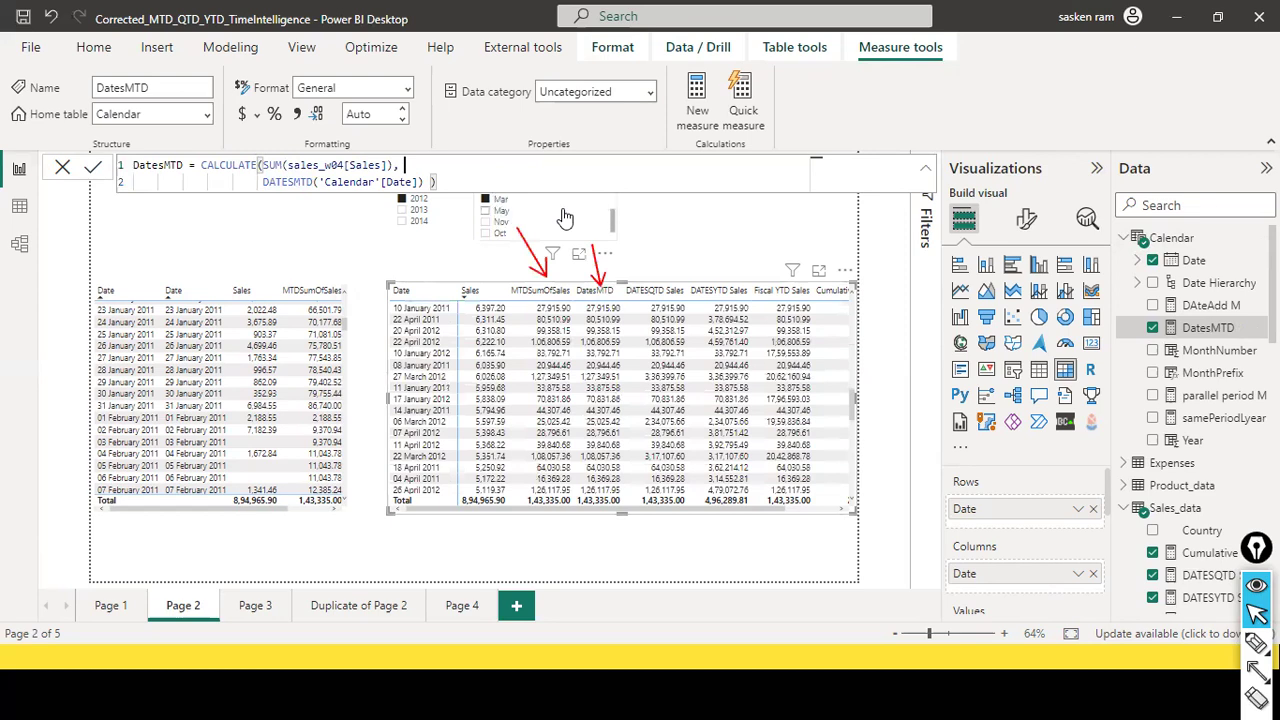
{"action": "scroll", "coordinate": [737, 368], "scroll_direction": "down", "scroll_amount": 5}
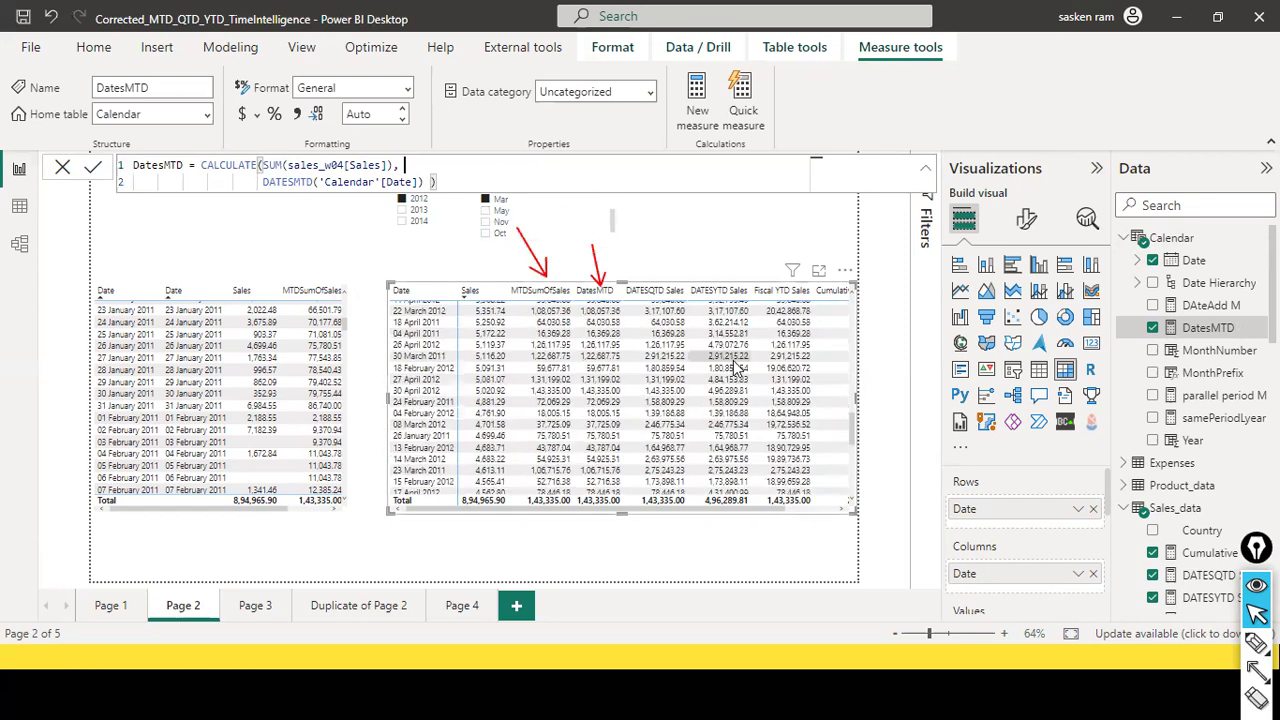
{"action": "scroll", "coordinate": [503, 390], "scroll_direction": "up", "scroll_amount": 1}
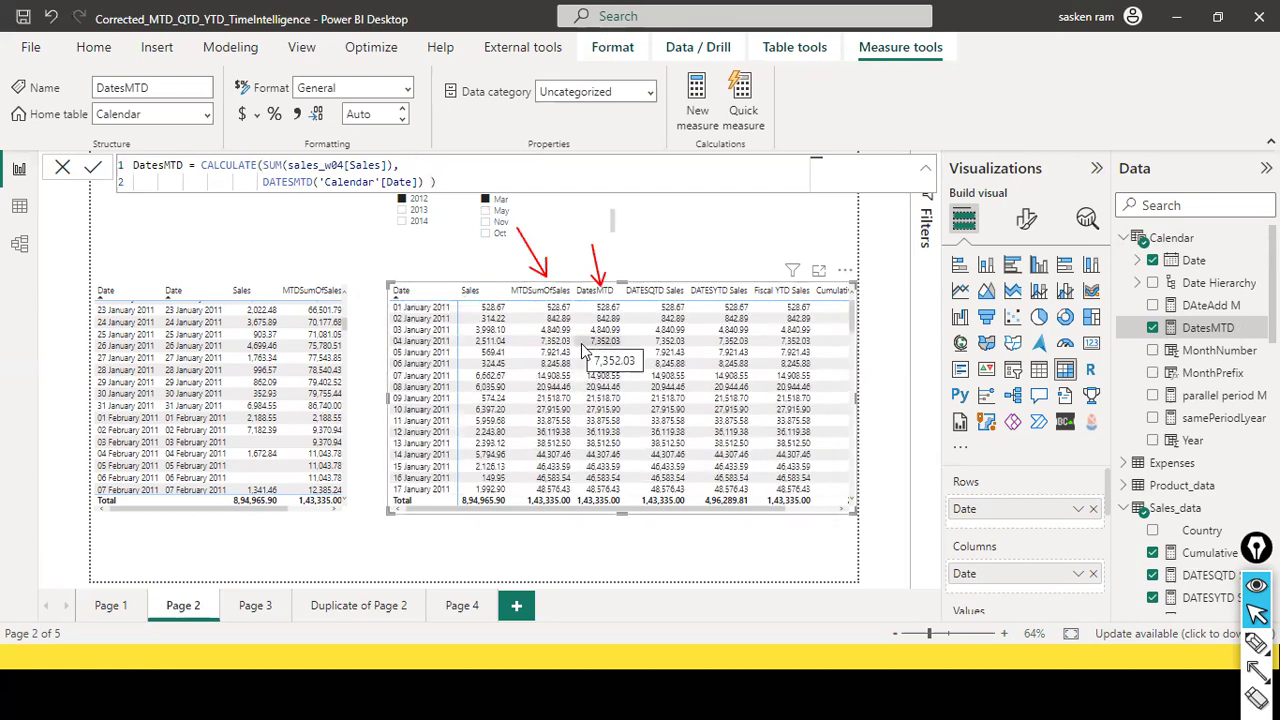
{"action": "scroll", "coordinate": [585, 350], "scroll_direction": "down", "scroll_amount": 3}
{"action": "scroll", "coordinate": [585, 350], "scroll_direction": "up", "scroll_amount": 3}
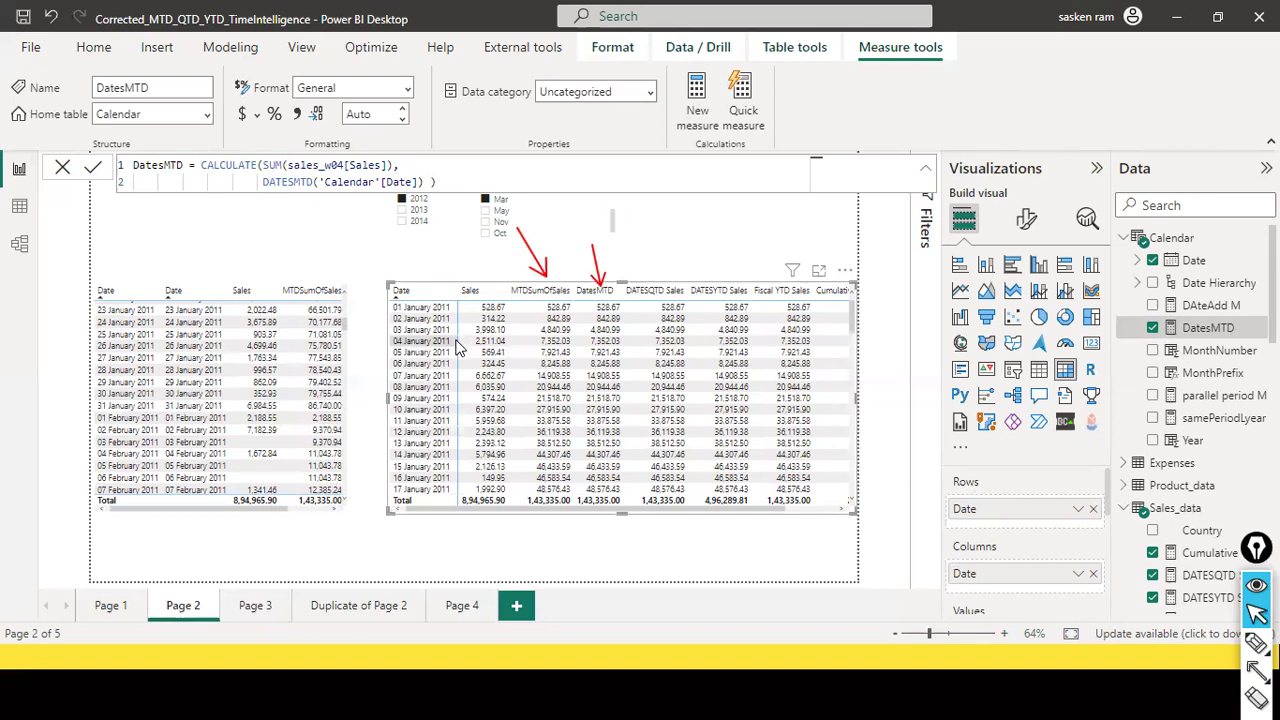
{"action": "scroll", "coordinate": [457, 346], "scroll_direction": "down", "scroll_amount": 3}
{"action": "scroll", "coordinate": [457, 346], "scroll_direction": "down", "scroll_amount": 6}
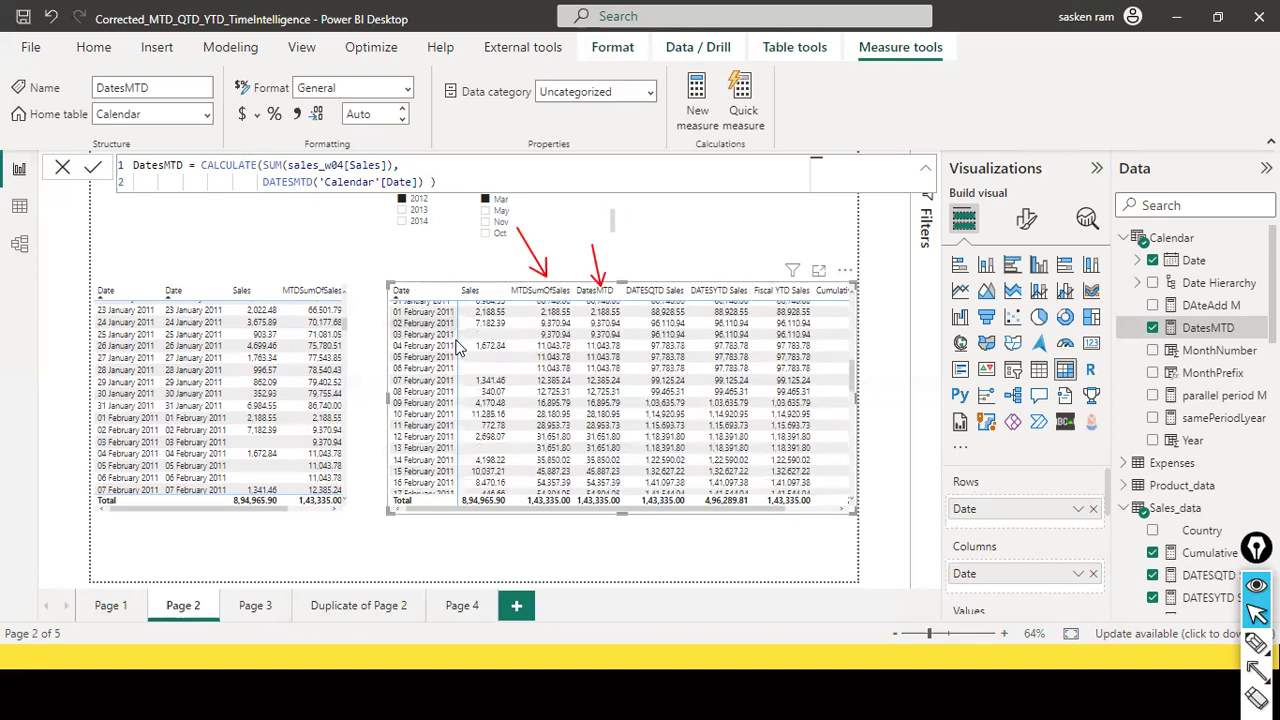
{"action": "scroll", "coordinate": [457, 346], "scroll_direction": "down", "scroll_amount": 9}
{"action": "scroll", "coordinate": [457, 346], "scroll_direction": "down", "scroll_amount": 3}
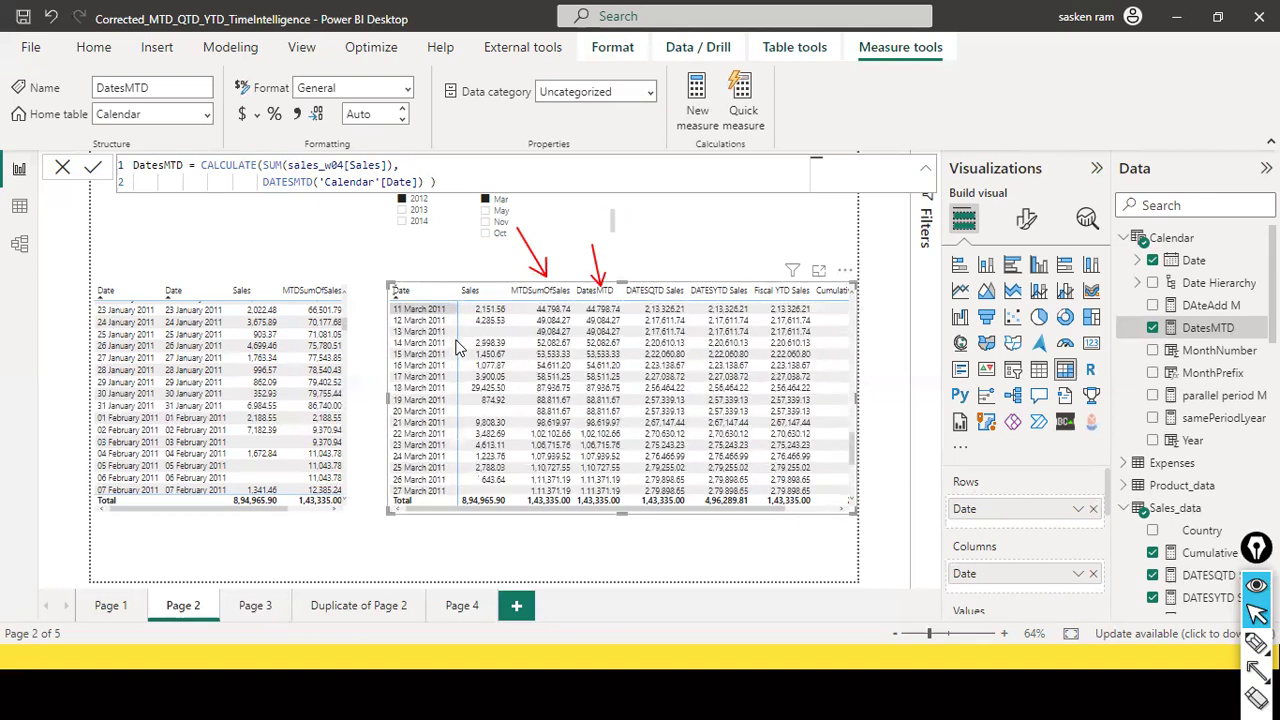
{"action": "scroll", "coordinate": [457, 346], "scroll_direction": "down", "scroll_amount": 5}
{"action": "scroll", "coordinate": [457, 346], "scroll_direction": "down", "scroll_amount": 1}
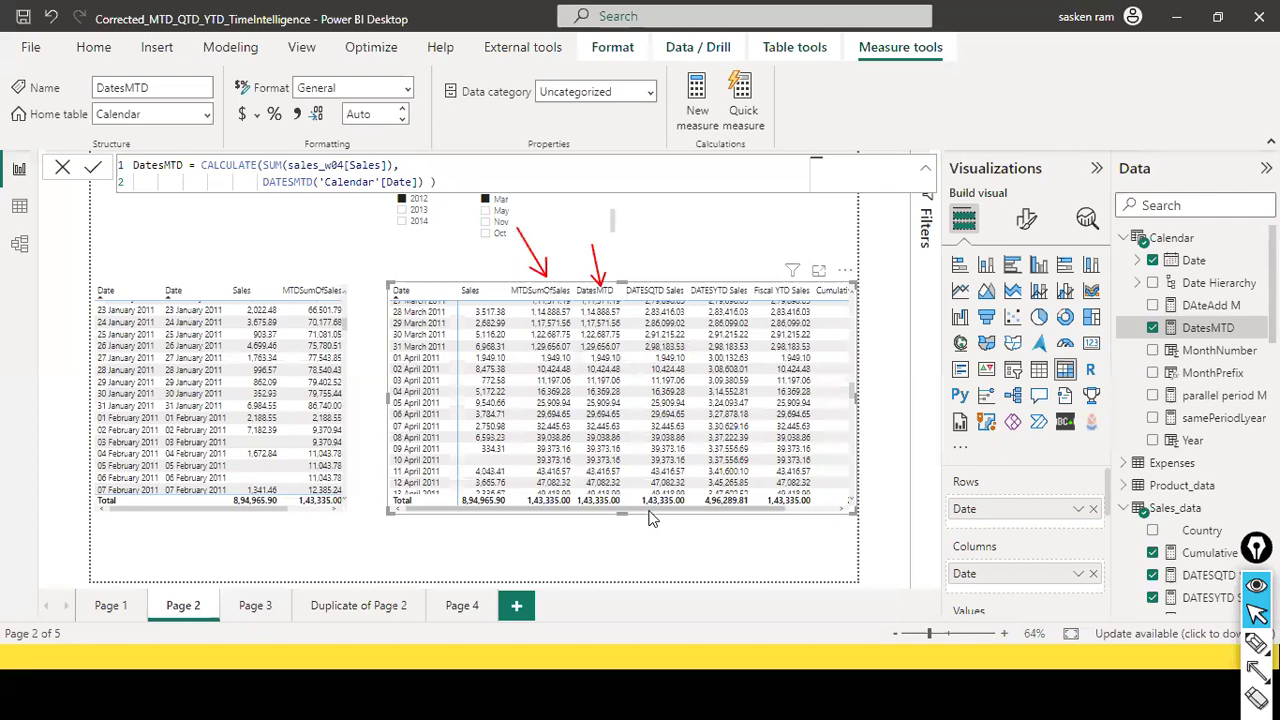
Scroll the Page 2 table to compare DatesMTD, MTDSumOfSales and the QTD/YTD columns
{"action": "scroll", "coordinate": [748, 516], "scroll_direction": "right", "scroll_amount": 2}
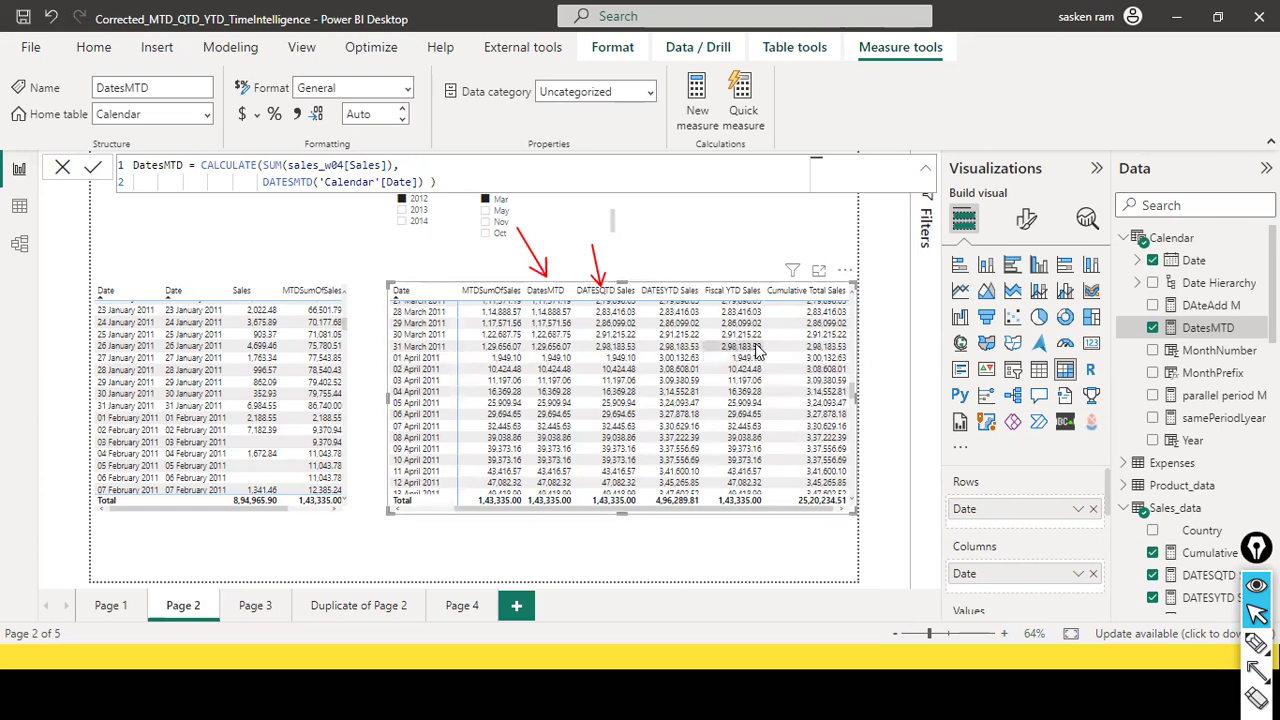
{"action": "mouse_move", "coordinate": [755, 368]}
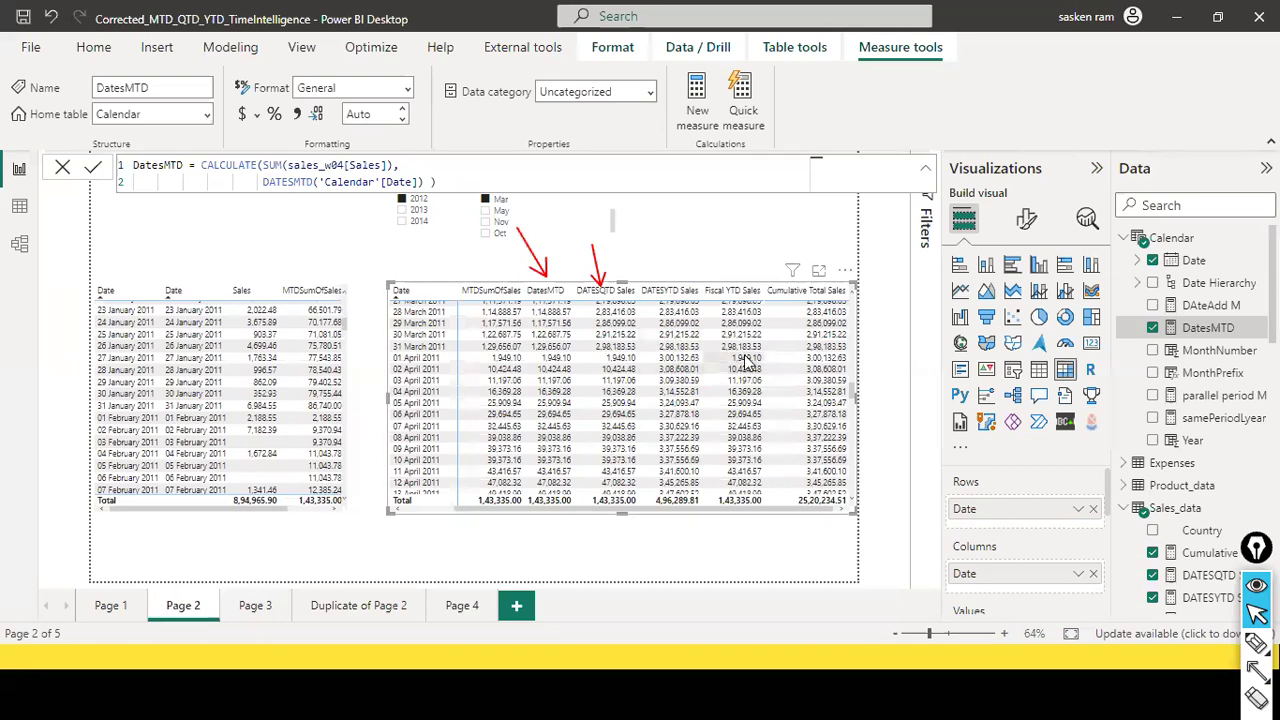
{"action": "scroll", "coordinate": [1240, 410], "scroll_direction": "down", "scroll_amount": 3}
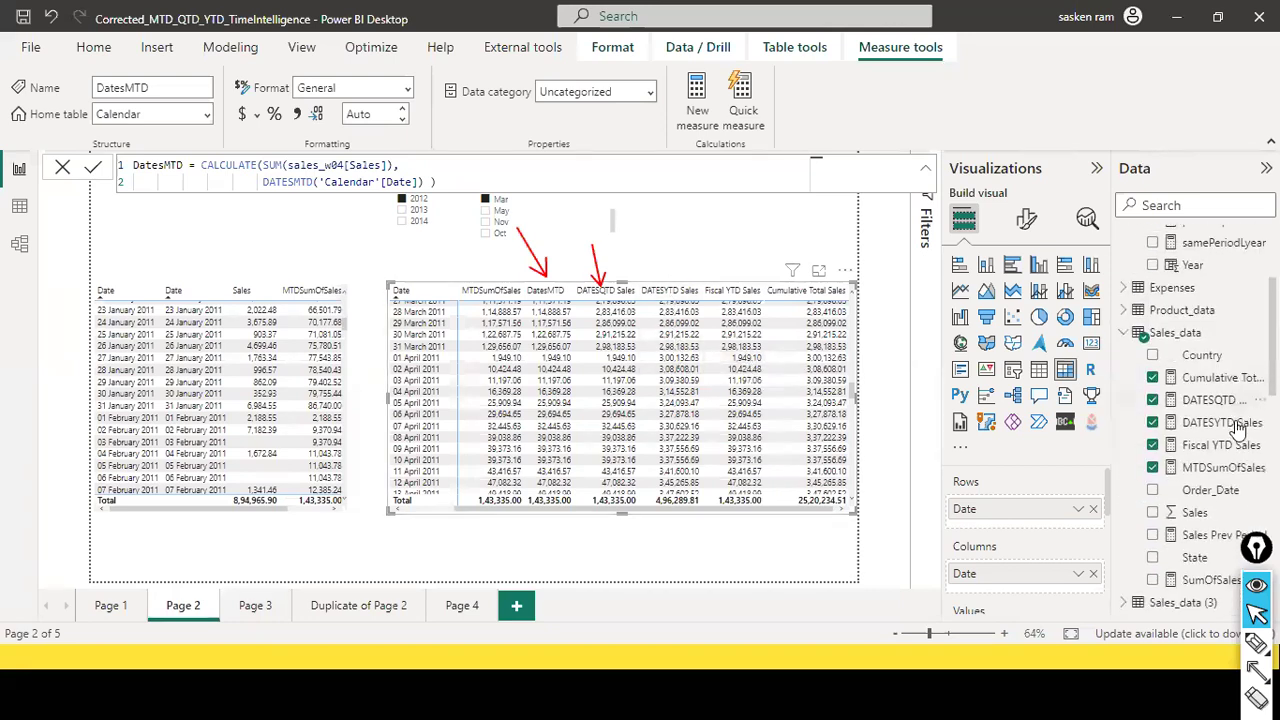
Inspect the Fiscal YTD Sales TOTALYTD formula with its 03/31 year end, then open Cumulative Total Sales
{"action": "left_click", "coordinate": [1213, 443]}
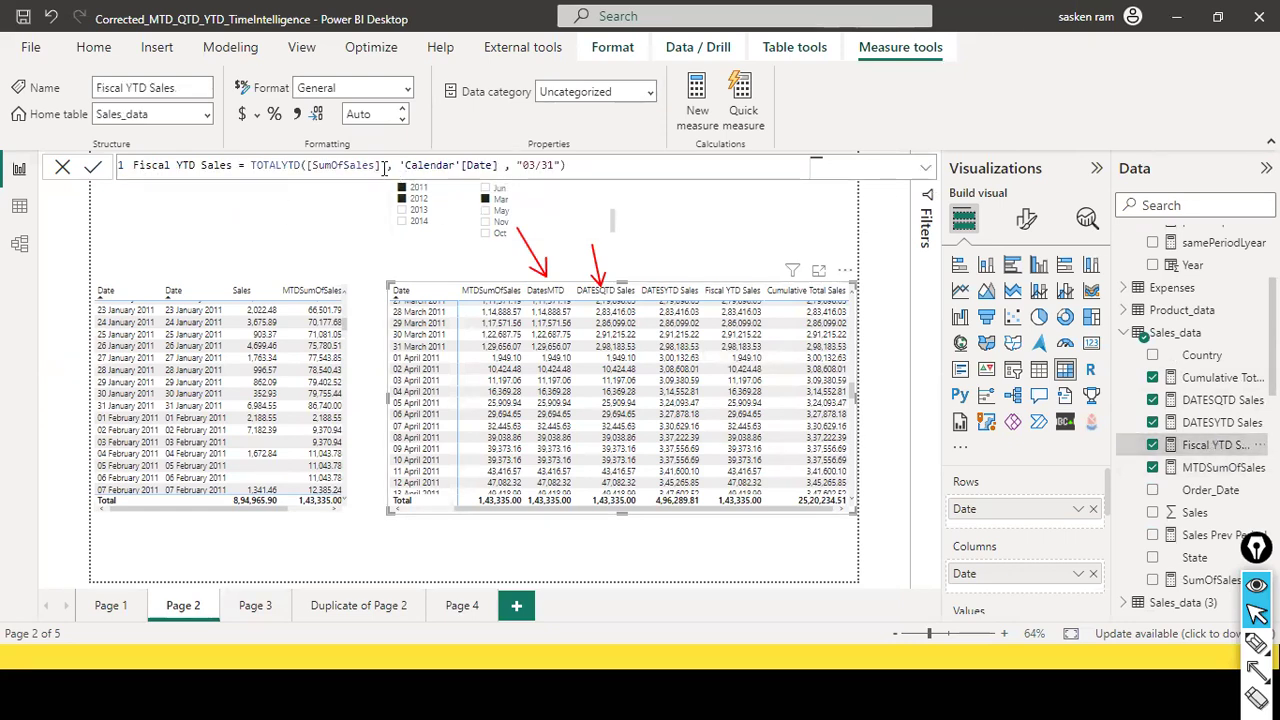
{"action": "key", "text": "Left"}
{"action": "key", "text": "Left"}
{"action": "key", "text": "Left"}
{"action": "key", "text": "End"}
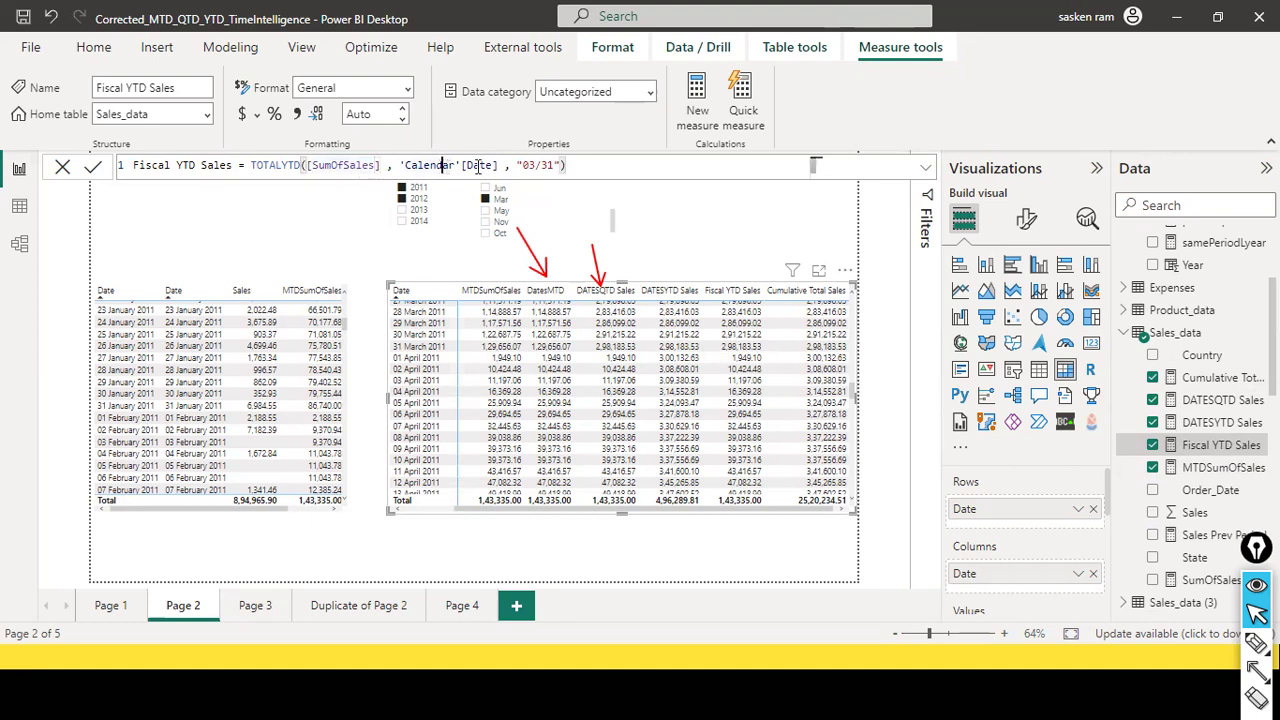
{"action": "left_click", "coordinate": [554, 165]}
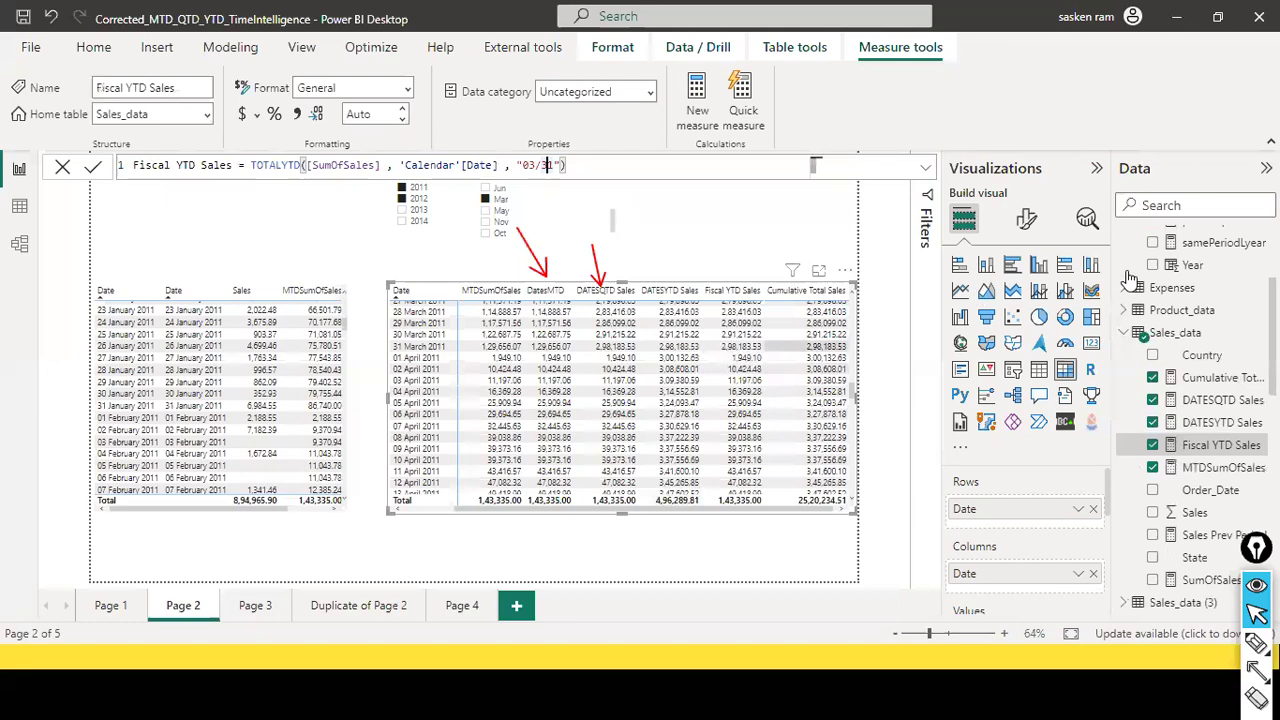
{"action": "scroll", "coordinate": [1220, 385], "scroll_direction": "down", "scroll_amount": 3}
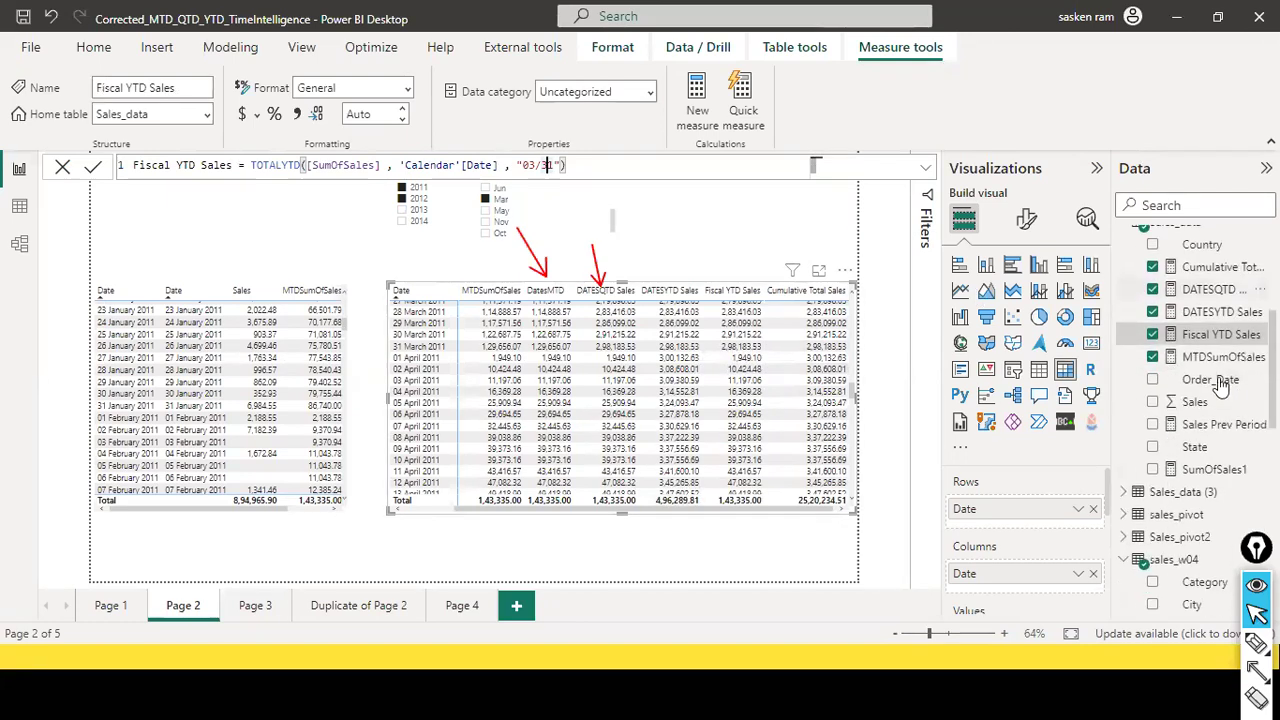
{"action": "left_click", "coordinate": [1215, 267]}
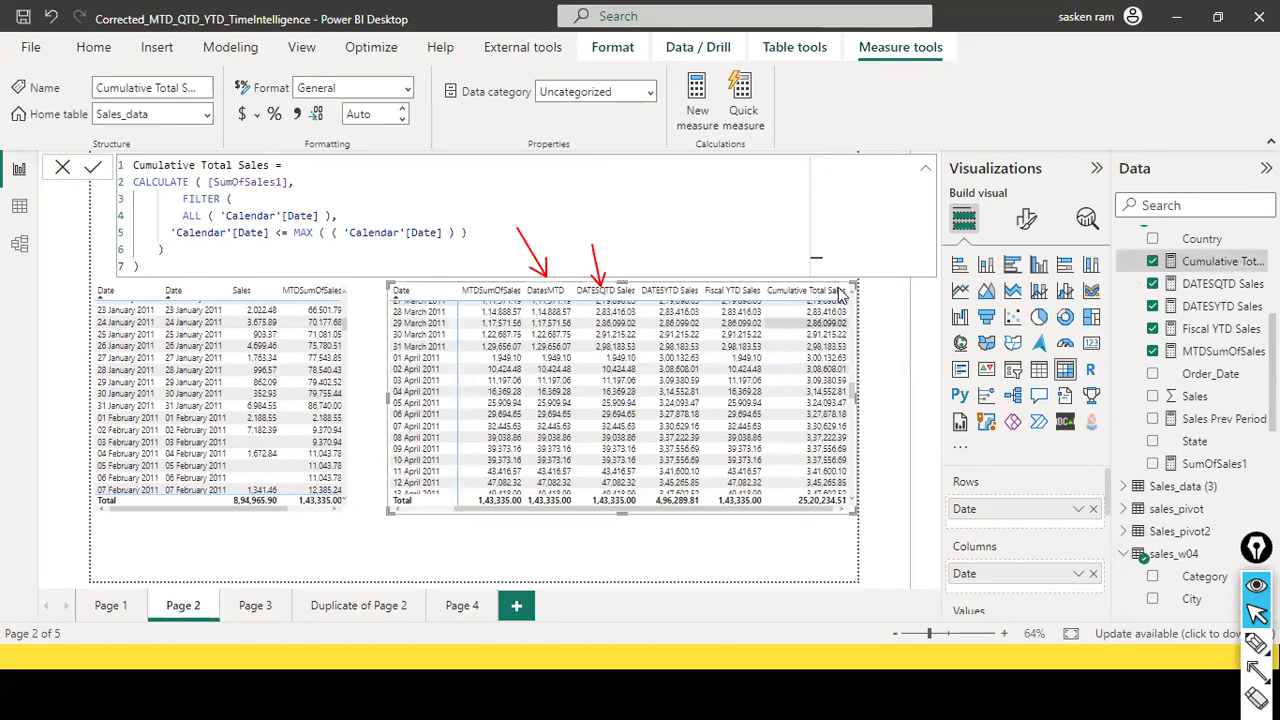
{"action": "scroll", "coordinate": [826, 425], "scroll_direction": "down", "scroll_amount": 15}
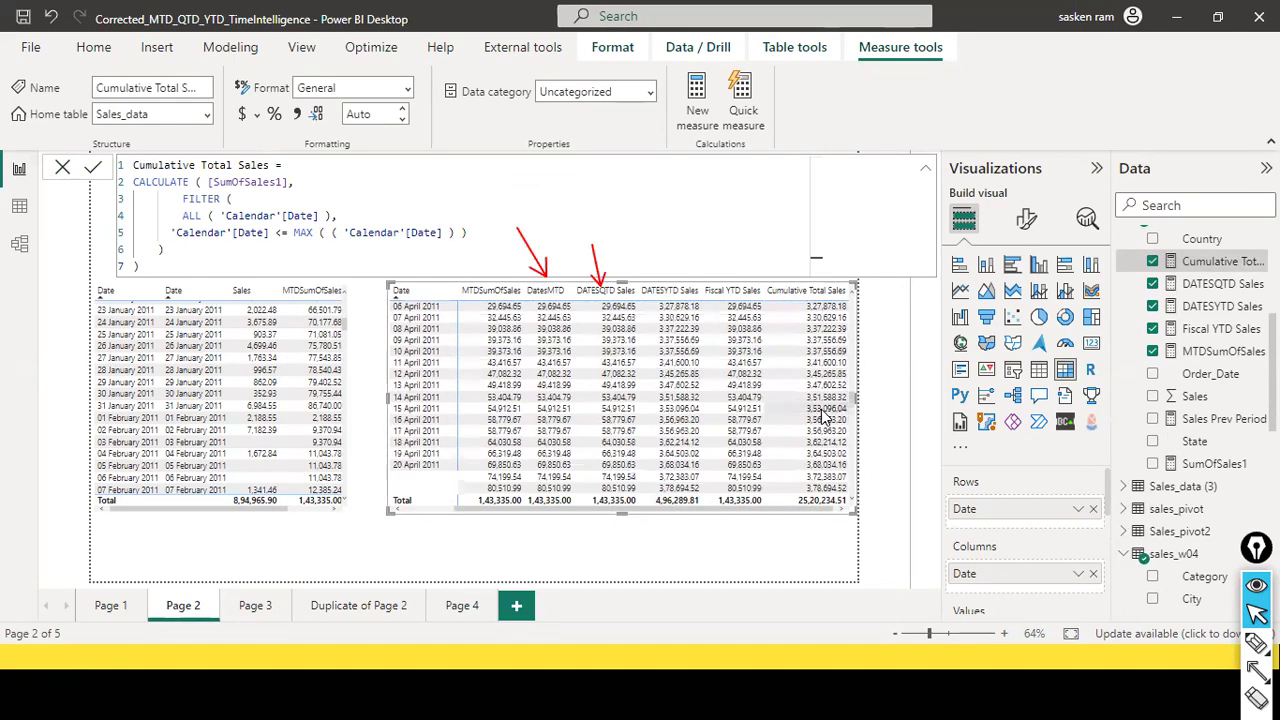
{"action": "scroll", "coordinate": [826, 420], "scroll_direction": "up", "scroll_amount": 14}
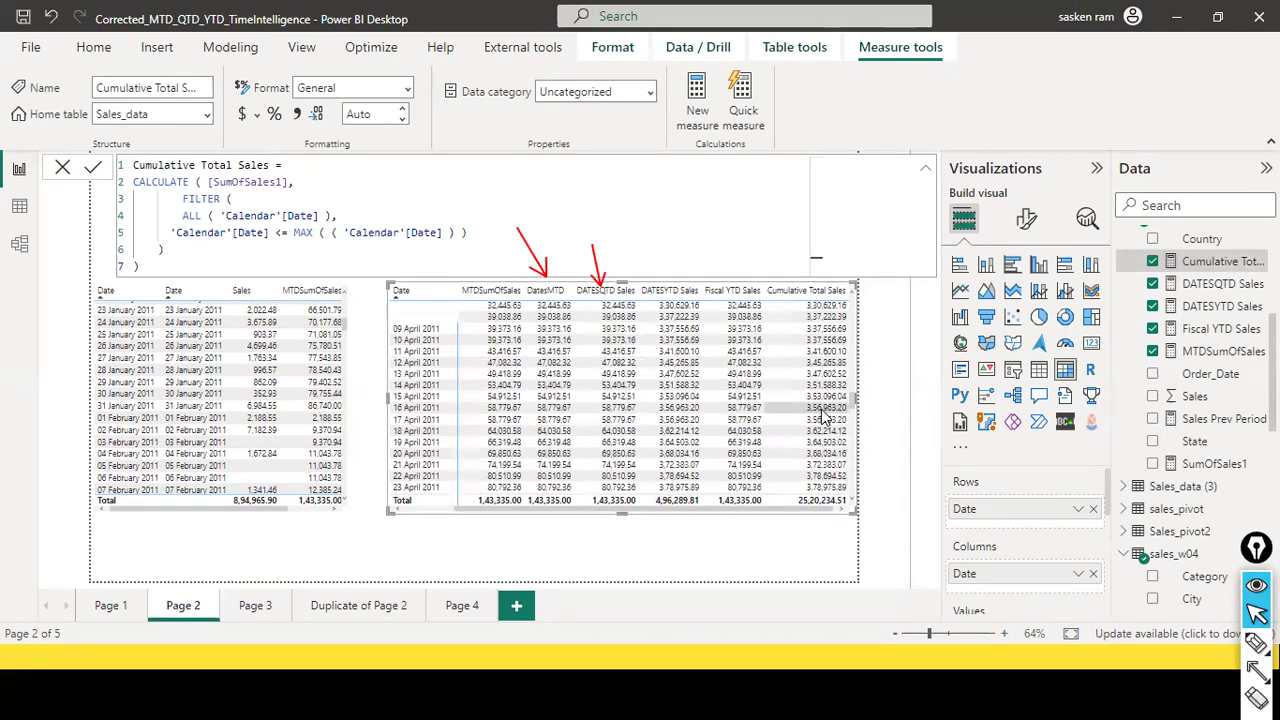
{"action": "left_click", "coordinate": [244, 205]}
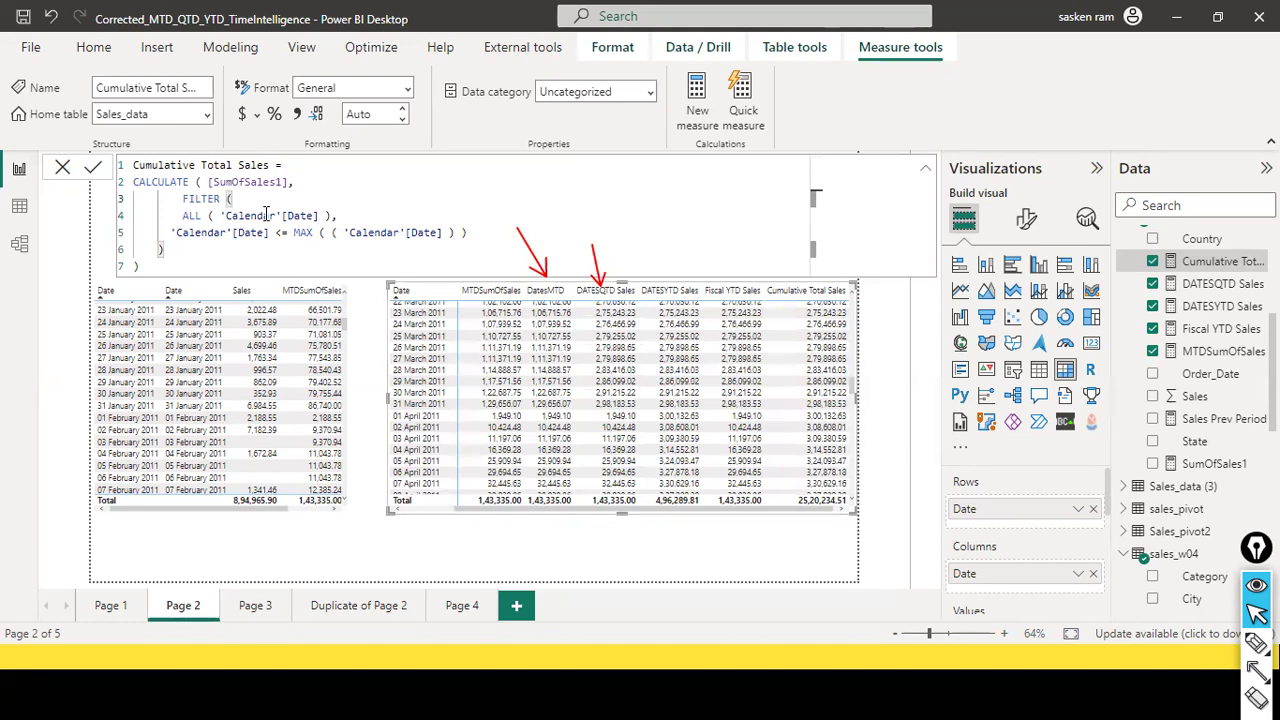
{"action": "left_click_drag", "start_coordinate": [189, 182], "coordinate": [264, 257]}
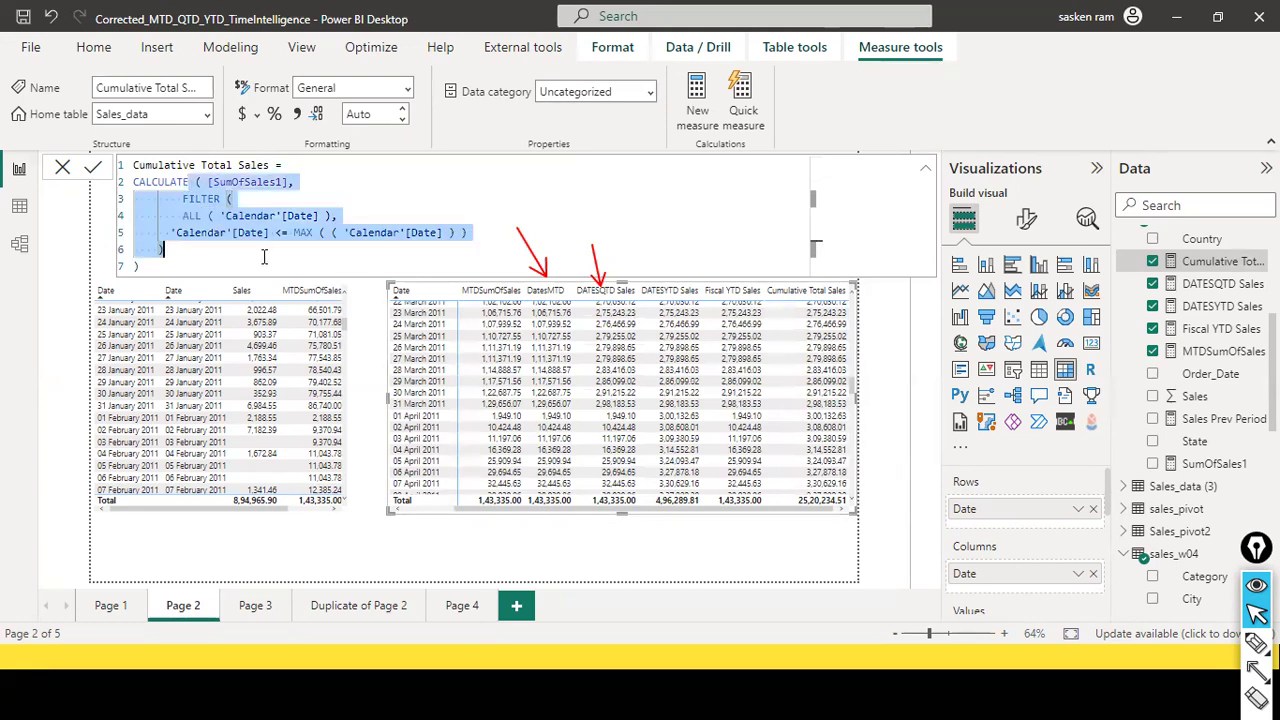
{"action": "left_click", "coordinate": [468, 244]}
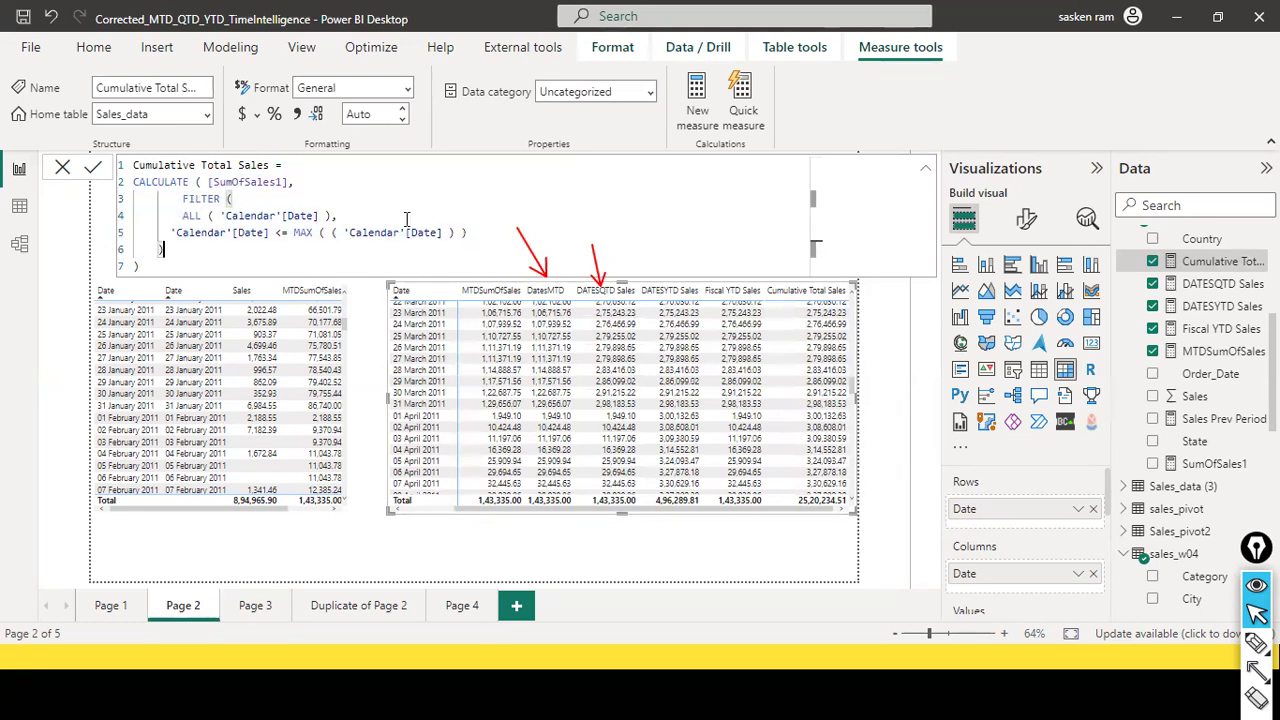
{"action": "double_click", "coordinate": [245, 182]}
{"action": "double_click", "coordinate": [157, 182]}
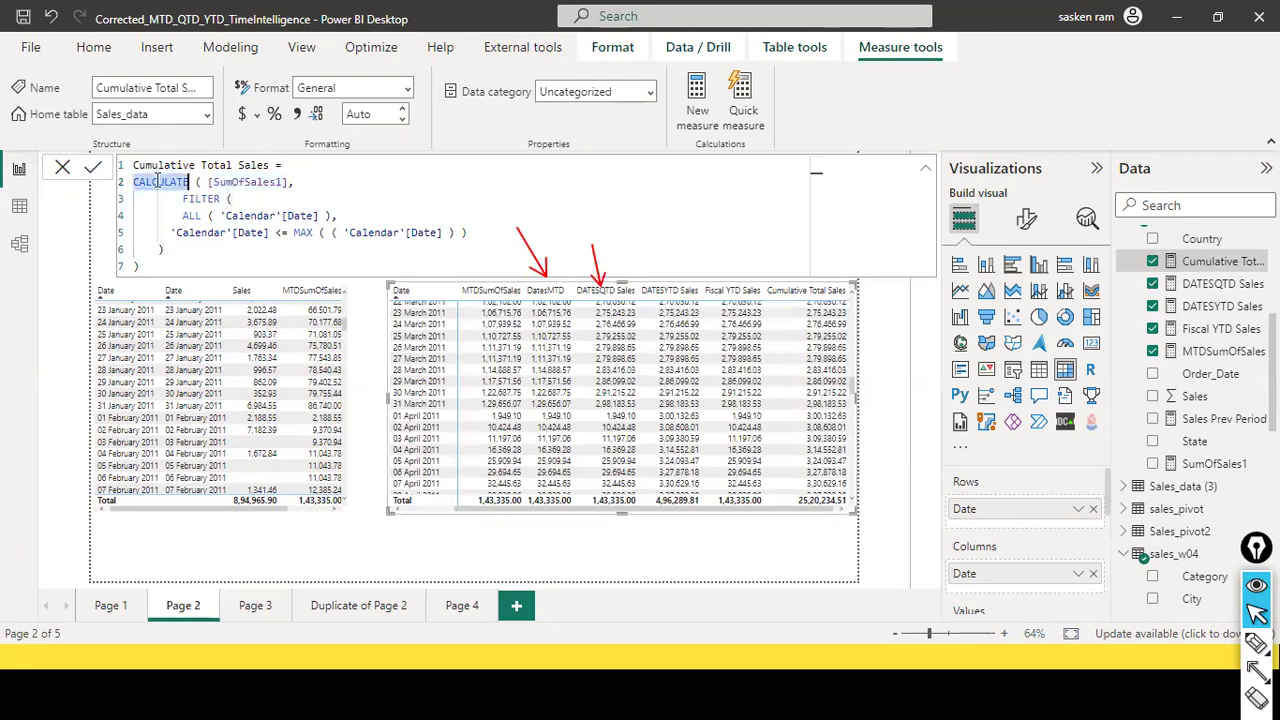
{"action": "double_click", "coordinate": [240, 183]}
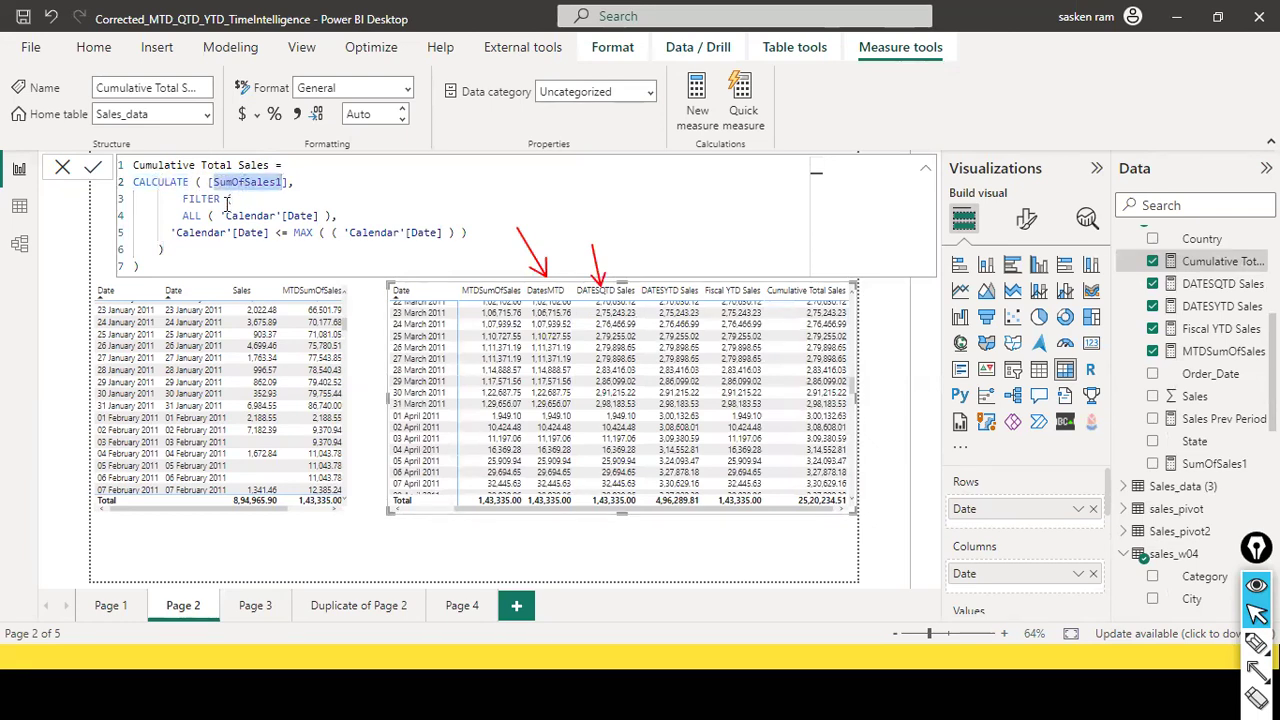
{"action": "left_click", "coordinate": [229, 201]}
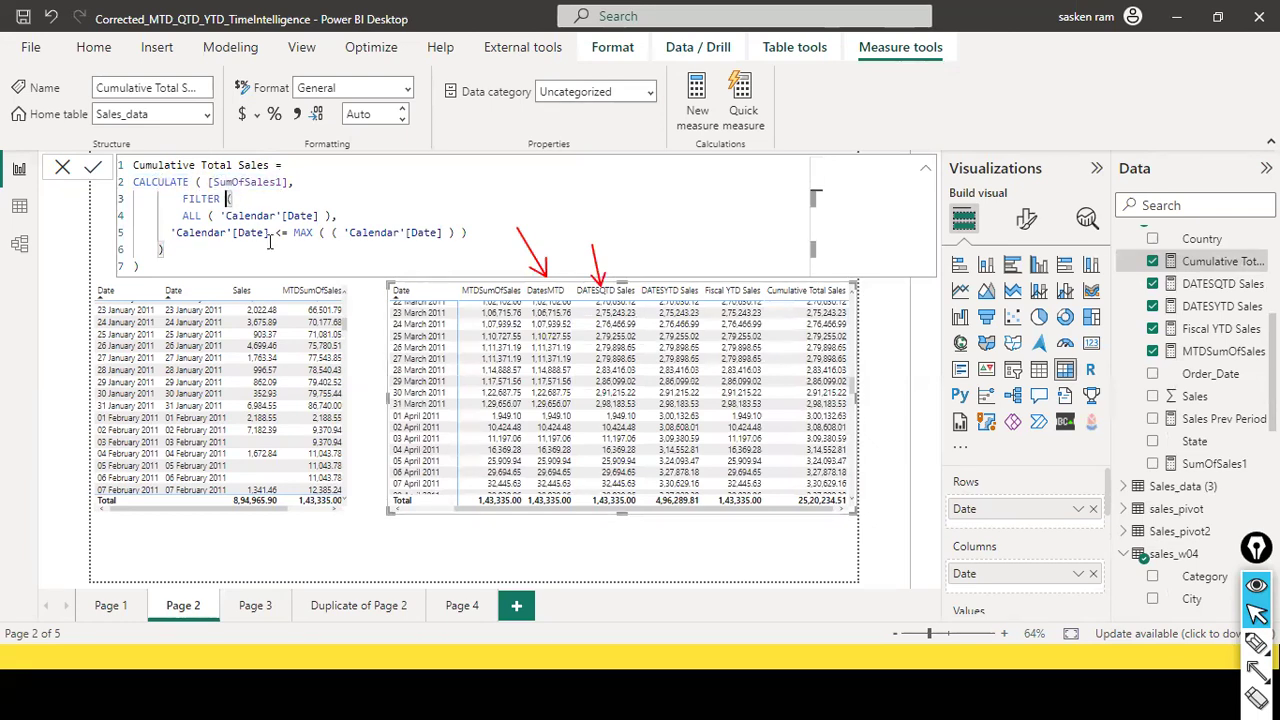
{"action": "left_click", "coordinate": [219, 216]}
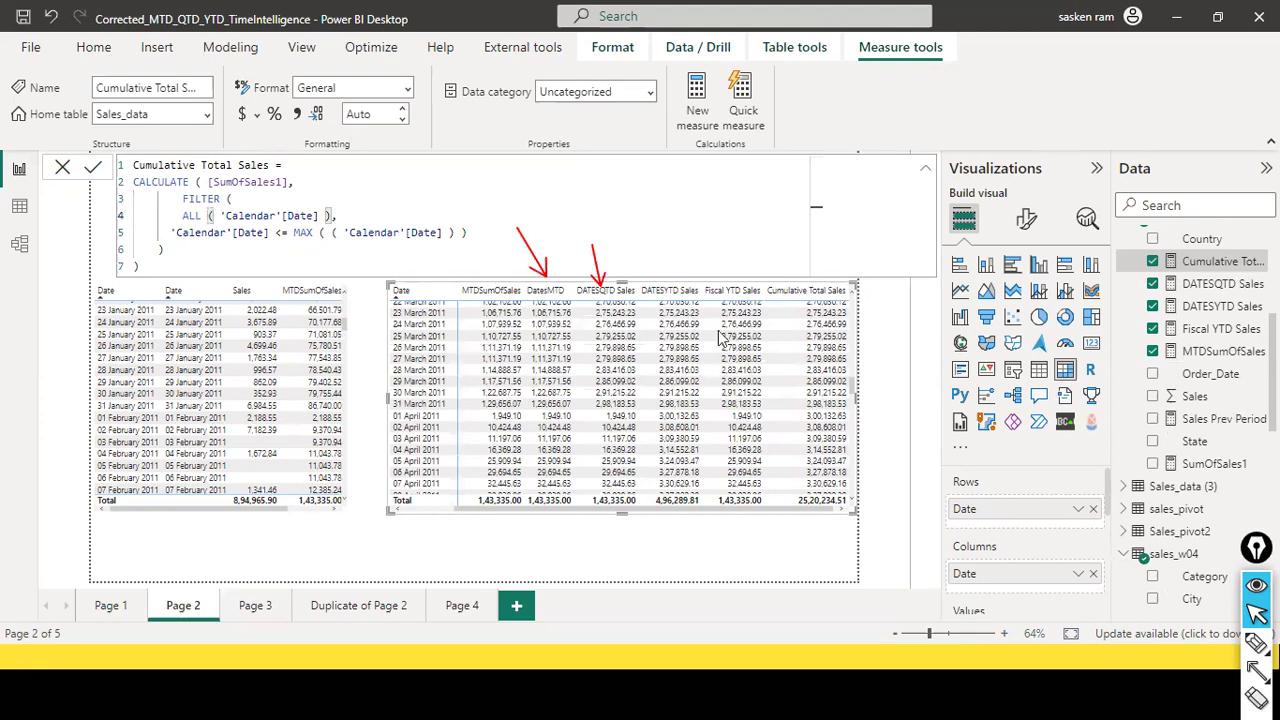
Scroll the table back to 01 January 2011 and cancel the Cumulative Total Sales formula unchanged
{"action": "scroll", "coordinate": [655, 328], "scroll_direction": "up", "scroll_amount": 4}
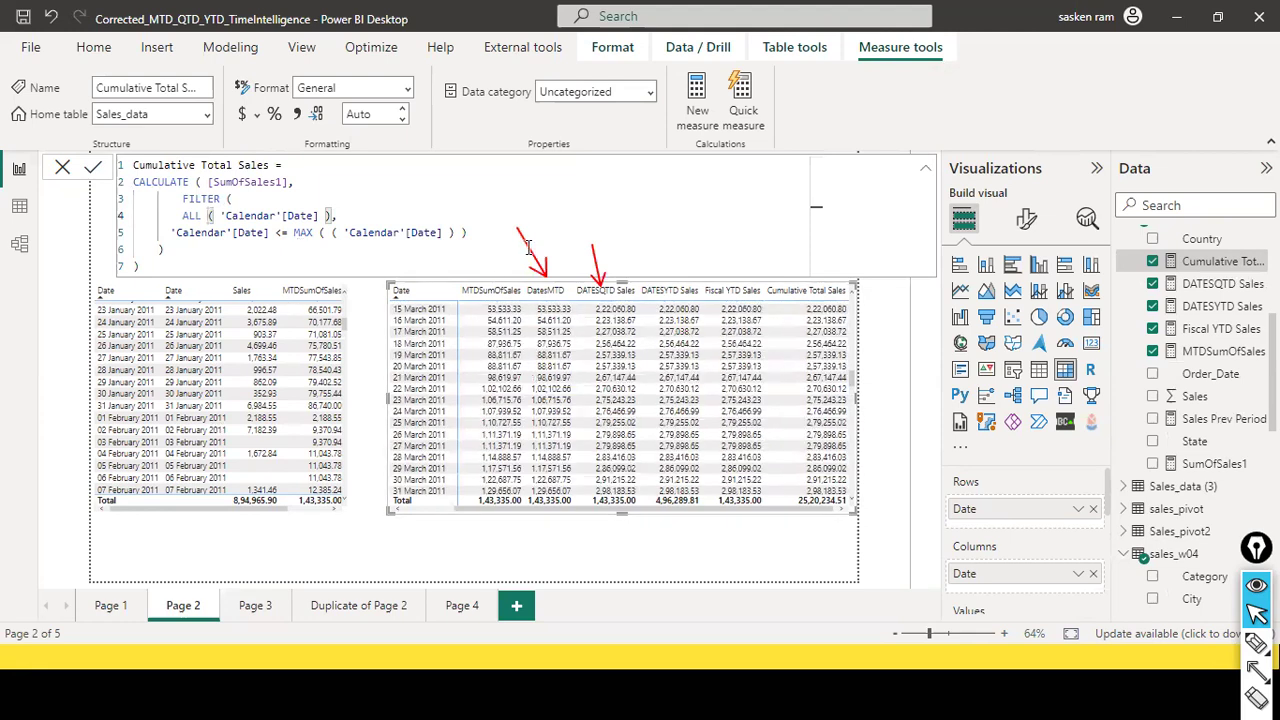
{"action": "scroll", "coordinate": [818, 312], "scroll_direction": "up", "scroll_amount": 5}
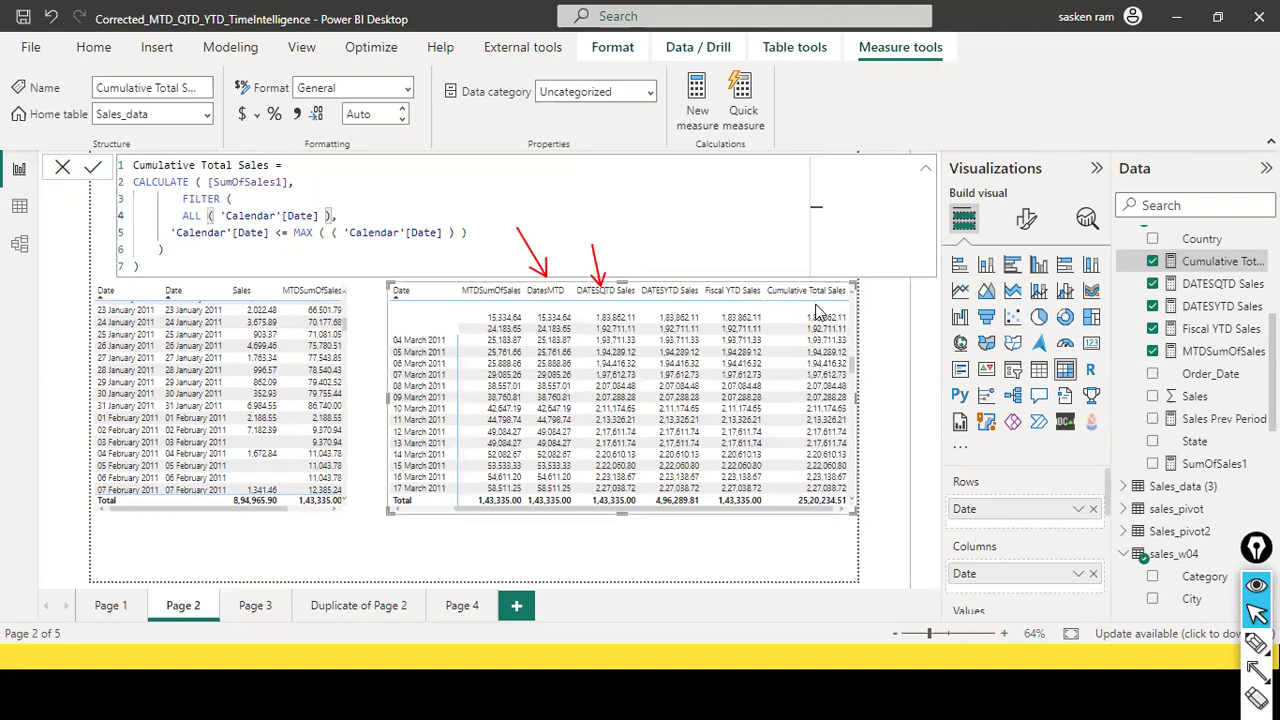
{"action": "scroll", "coordinate": [818, 312], "scroll_direction": "up", "scroll_amount": 5}
{"action": "scroll", "coordinate": [818, 312], "scroll_direction": "up", "scroll_amount": 3}
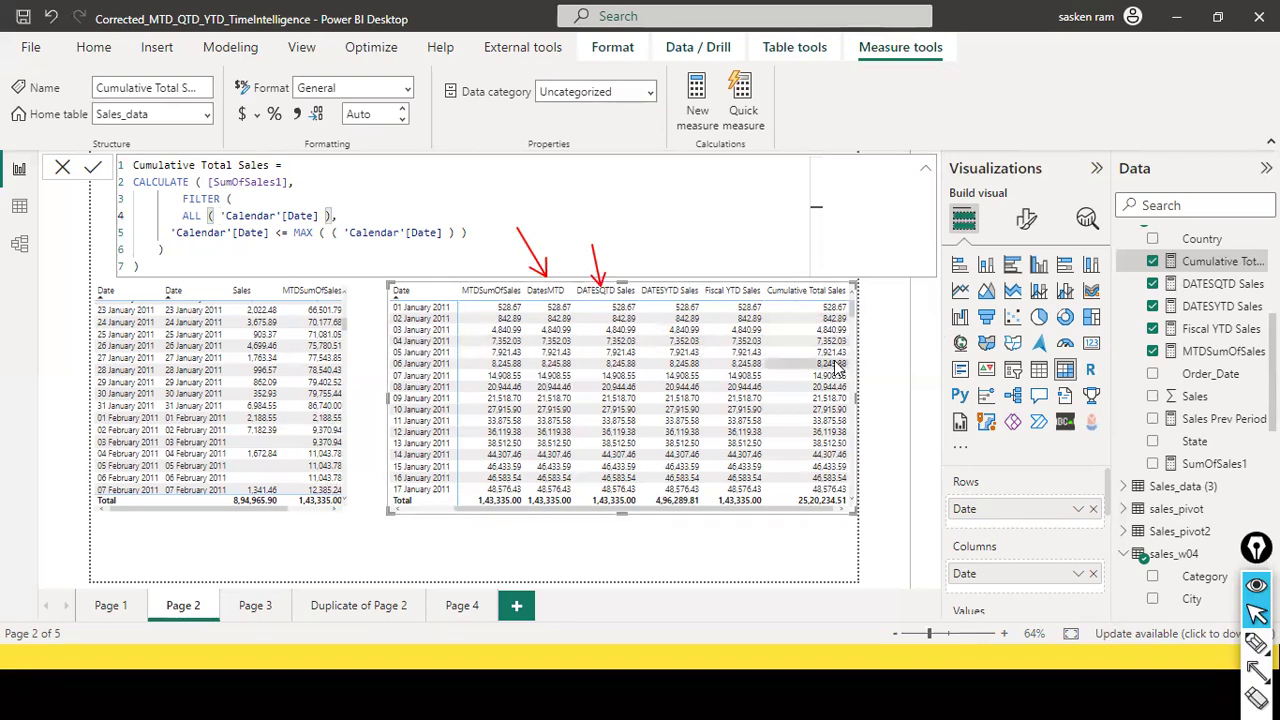
{"action": "scroll", "coordinate": [828, 390], "scroll_direction": "down", "scroll_amount": 10}
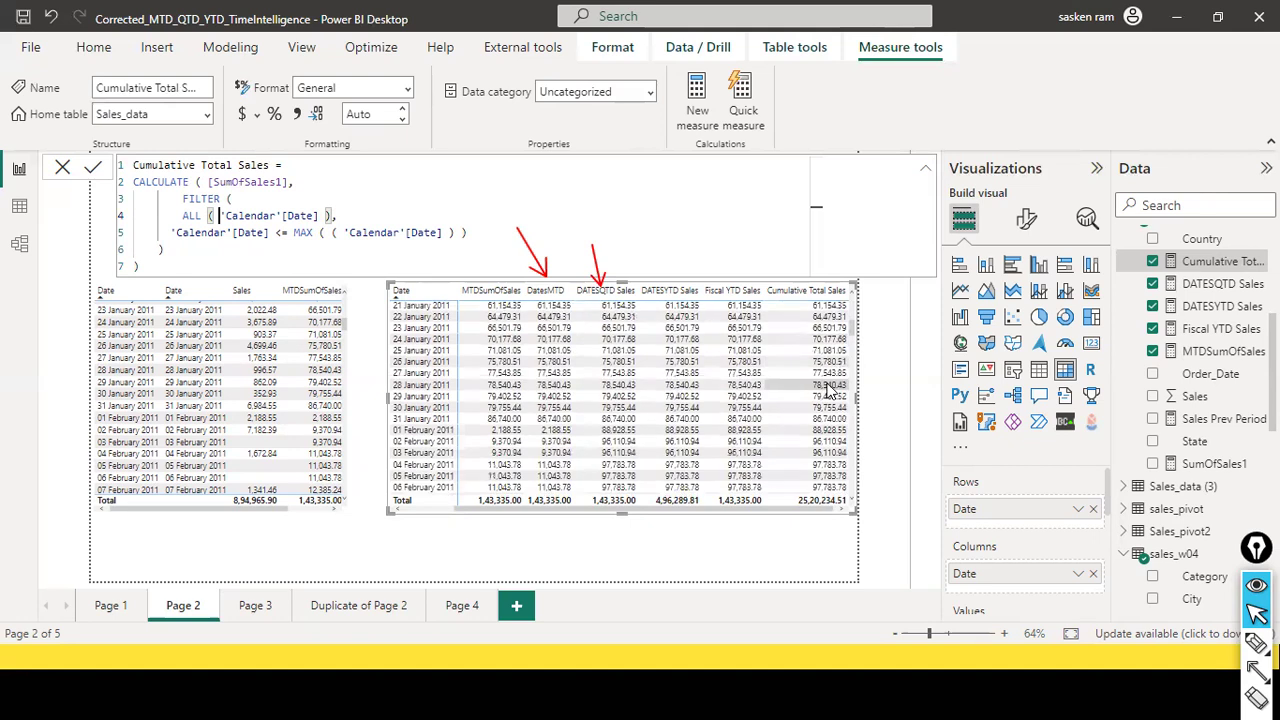
{"action": "scroll", "coordinate": [828, 390], "scroll_direction": "up", "scroll_amount": 10}
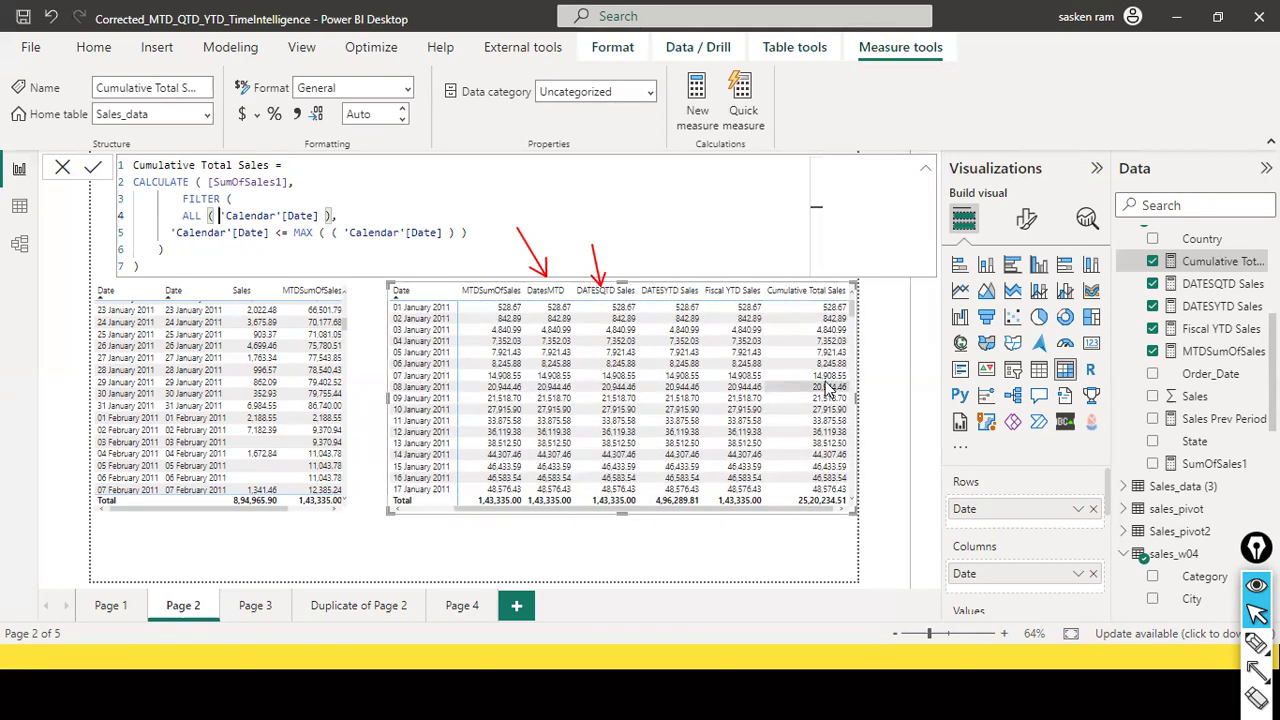
{"action": "left_click", "coordinate": [62, 169]}
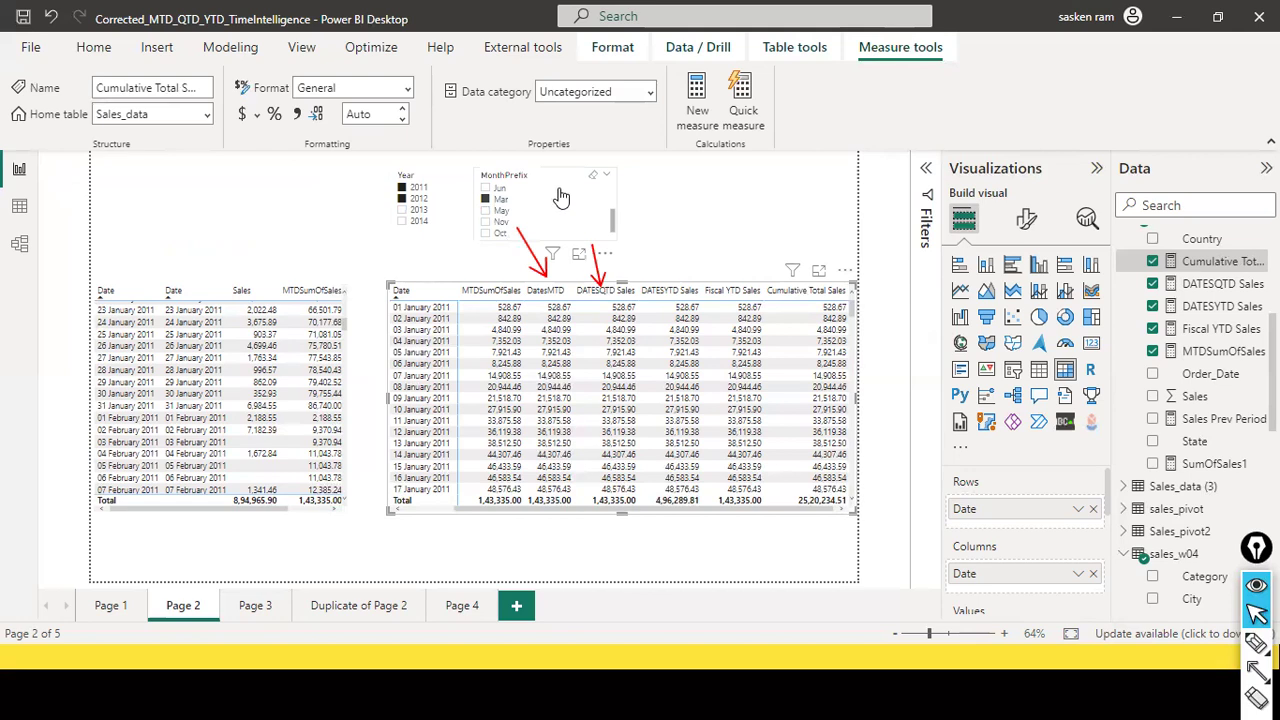
Filter both tables to January 2011 with the Year slicer set to 2011 and MonthPrefix set to Jan
{"action": "left_click", "coordinate": [399, 203]}
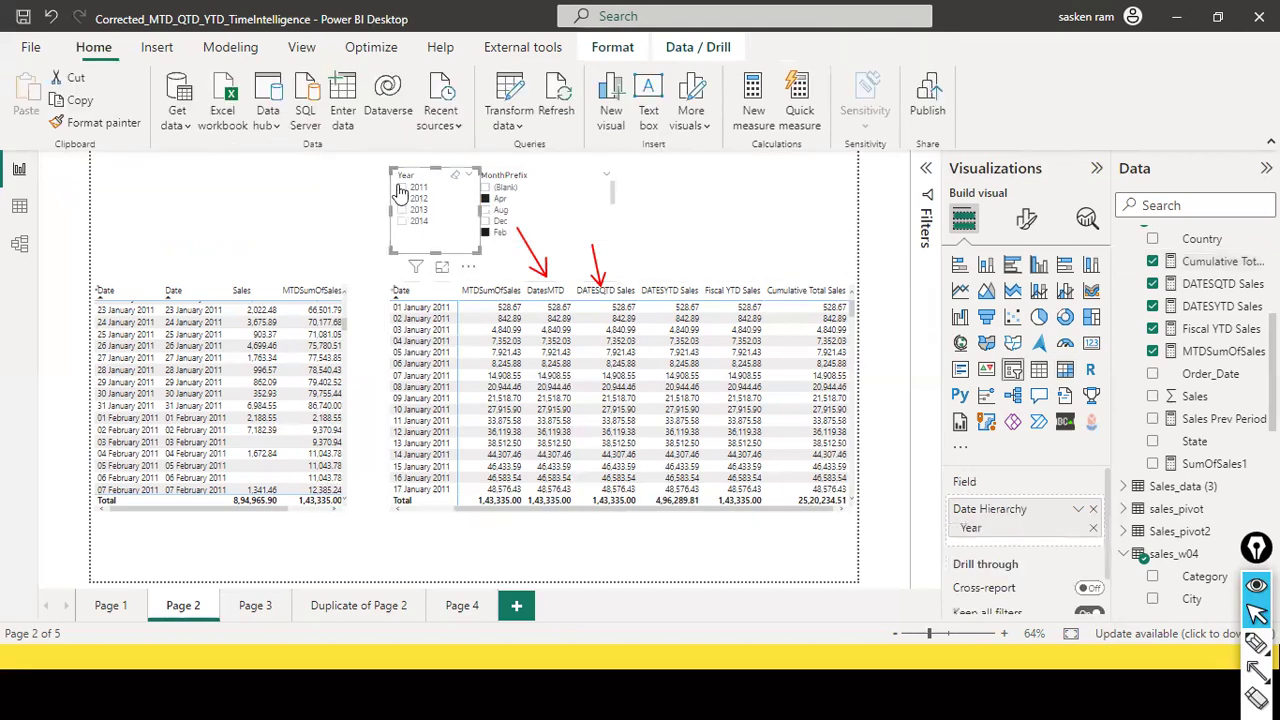
{"action": "left_click", "coordinate": [401, 187]}
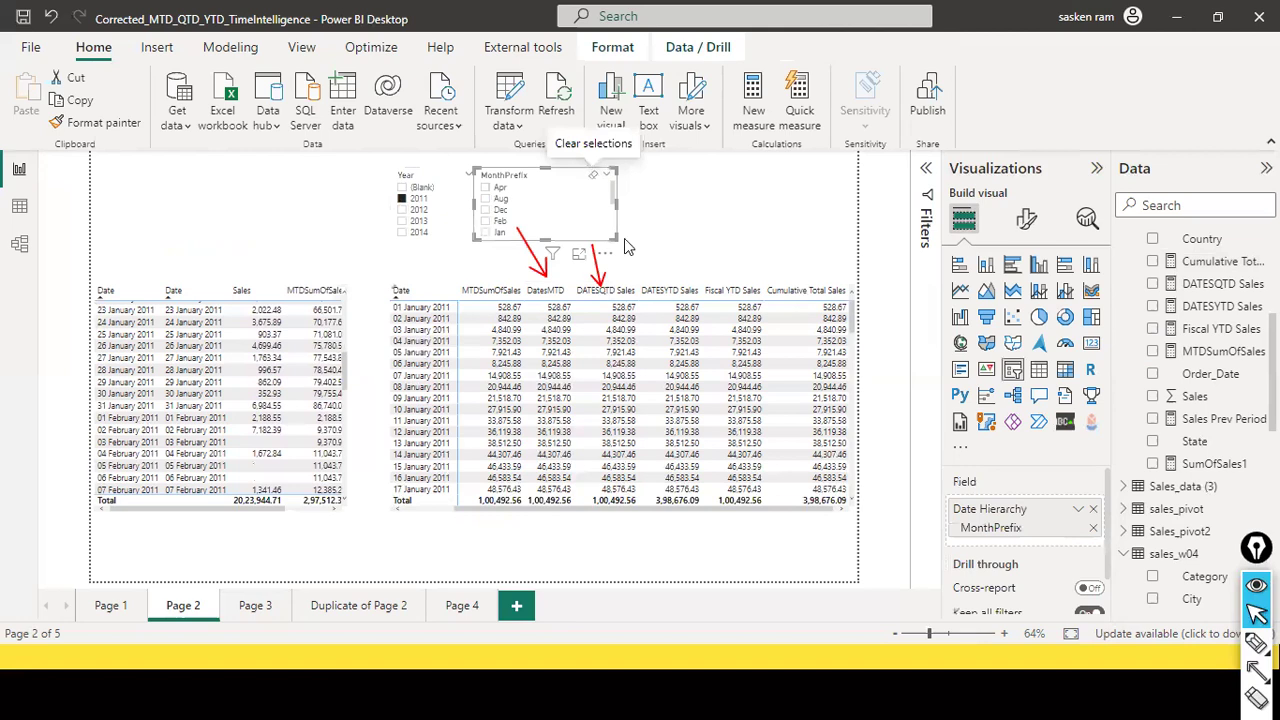
{"action": "left_click", "coordinate": [595, 179]}
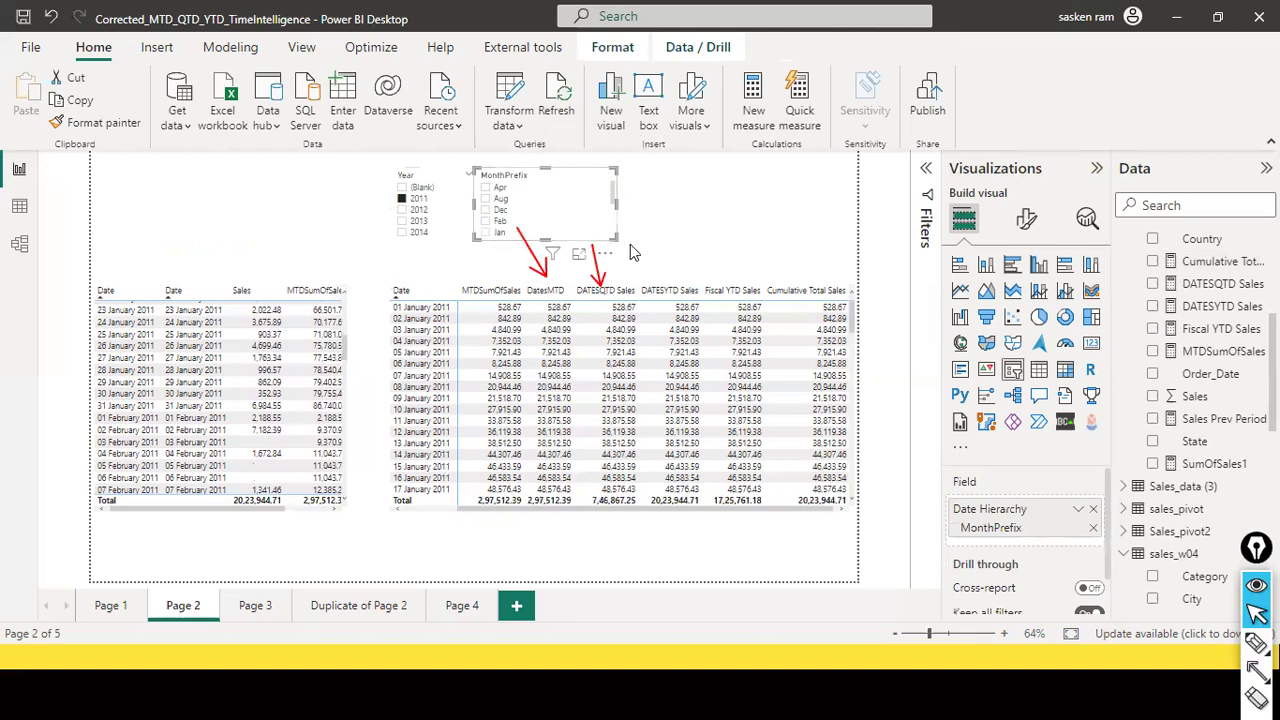
{"action": "scroll", "coordinate": [488, 234], "scroll_direction": "down", "scroll_amount": 1}
{"action": "left_click", "coordinate": [487, 227]}
{"action": "scroll", "coordinate": [484, 225], "scroll_direction": "up", "scroll_amount": 1}
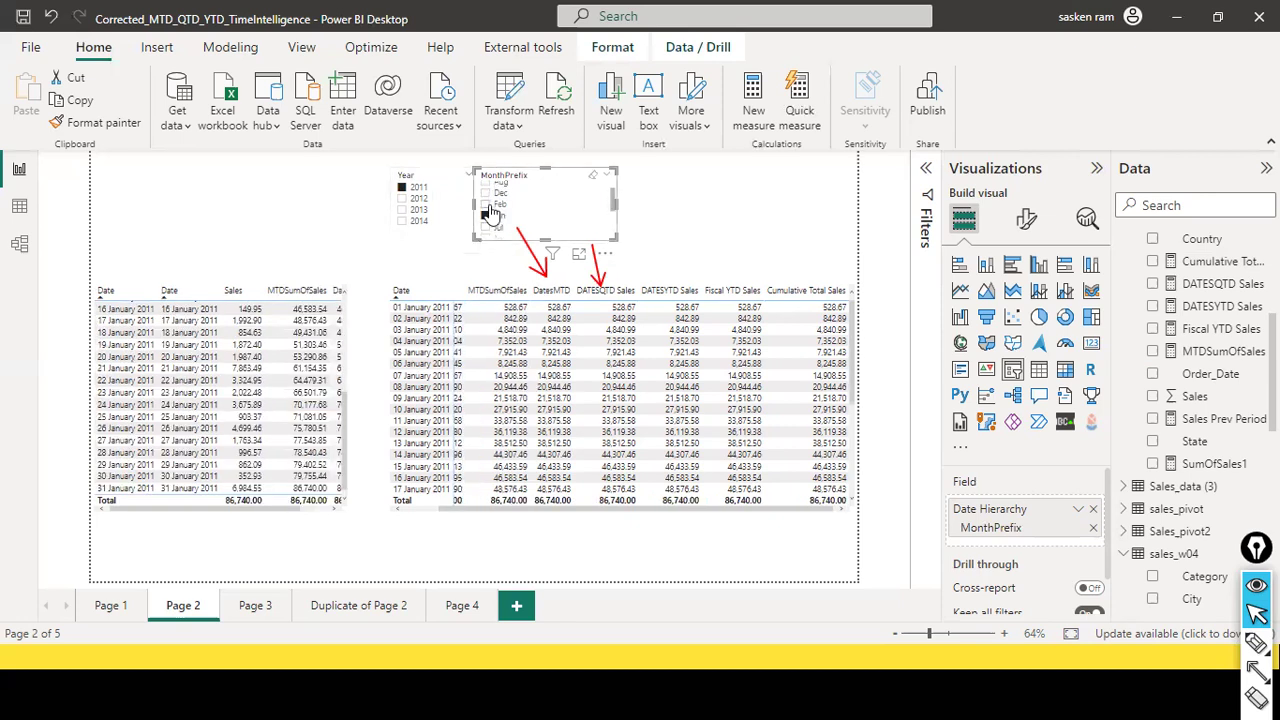
Clear both slicers, then reselect year 2011 and month Jan
{"action": "left_click", "coordinate": [487, 205]}
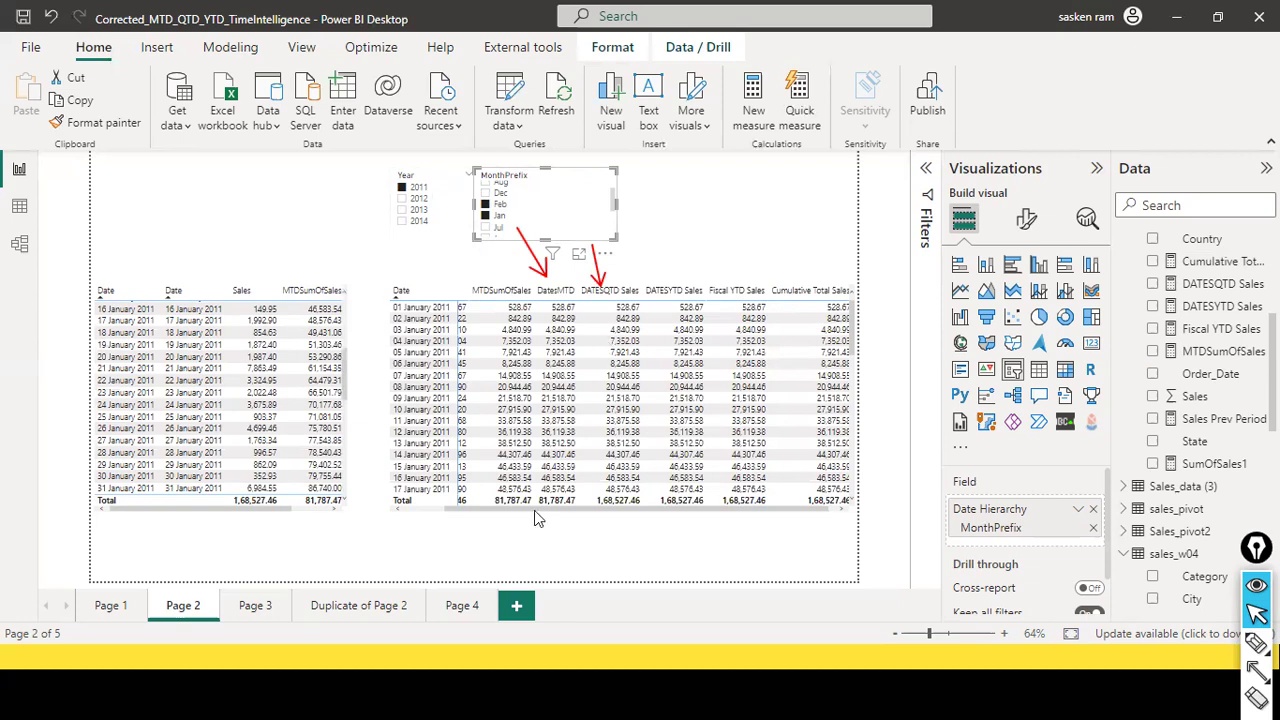
{"action": "scroll", "coordinate": [420, 525], "scroll_direction": "left", "scroll_amount": 2}
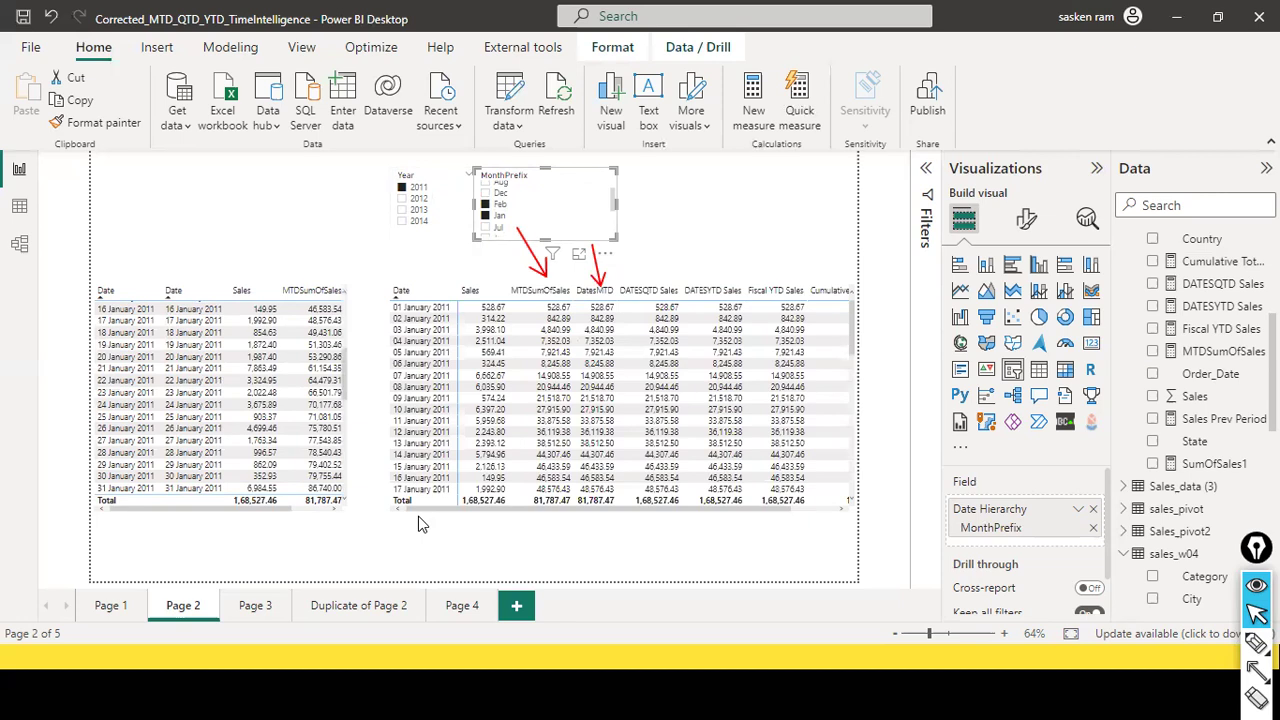
{"action": "scroll", "coordinate": [526, 222], "scroll_direction": "up", "scroll_amount": 2}
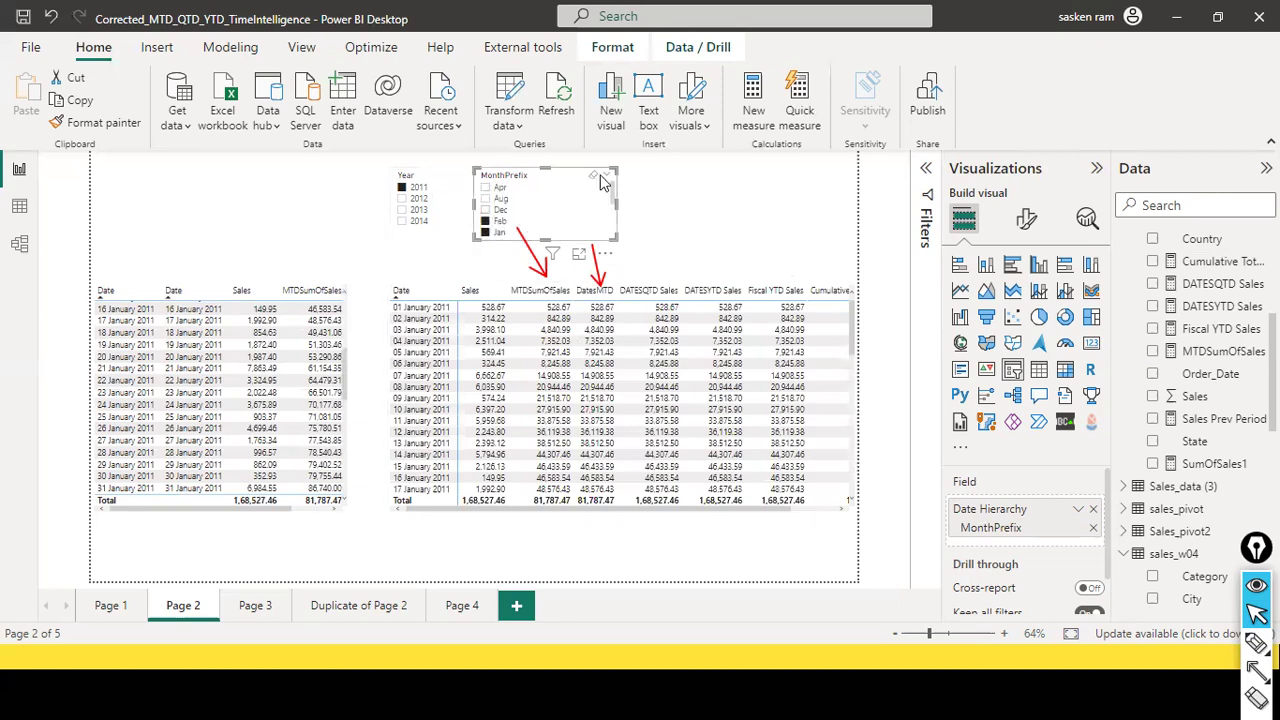
{"action": "left_click", "coordinate": [594, 177]}
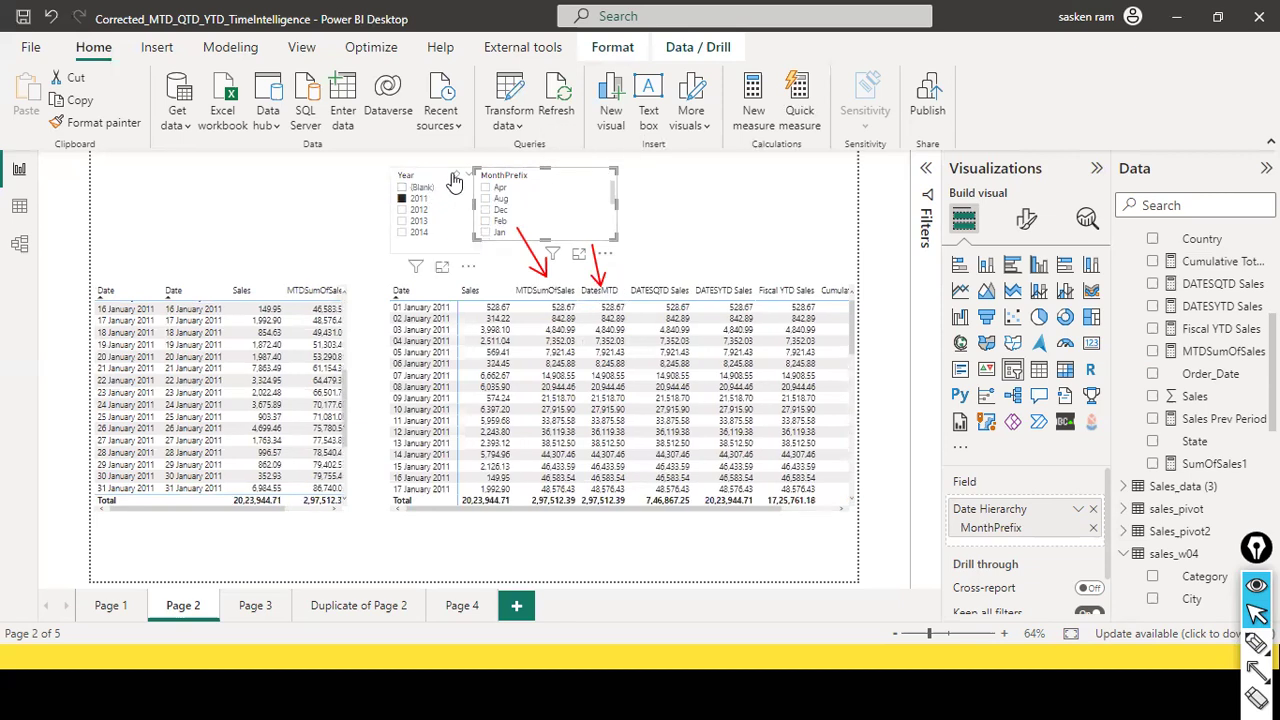
{"action": "left_click", "coordinate": [456, 178]}
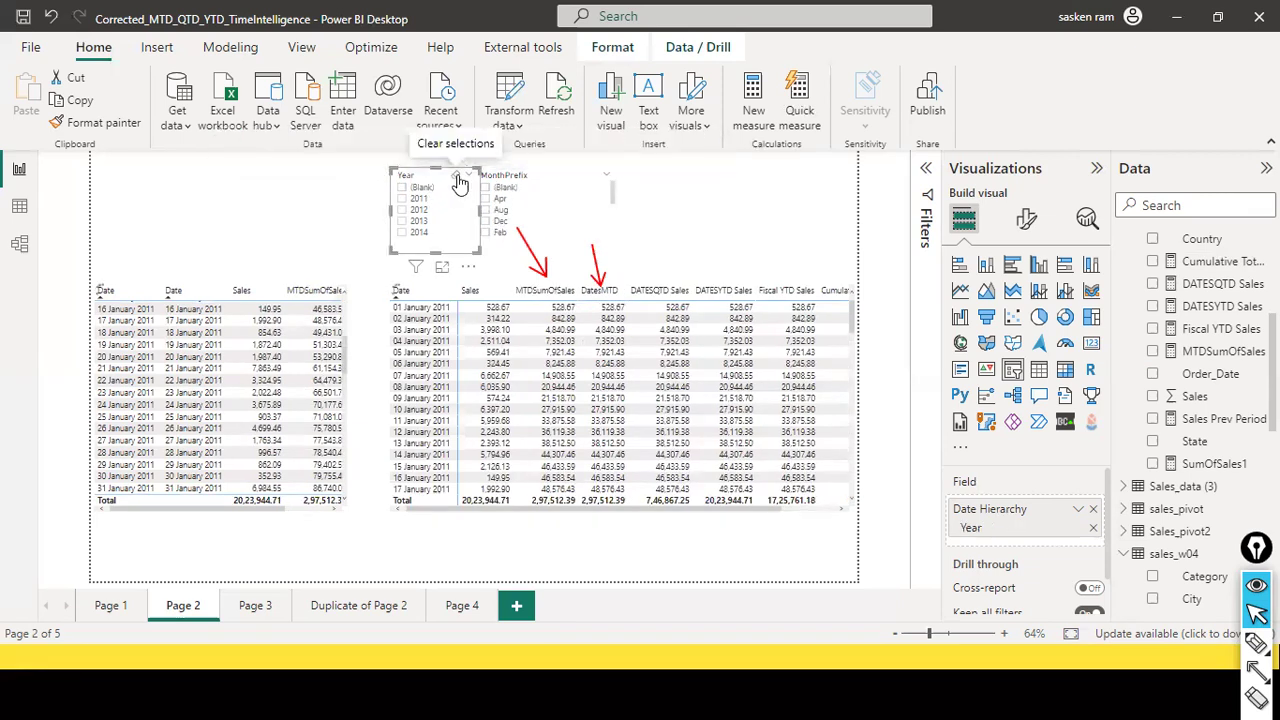
{"action": "left_click", "coordinate": [401, 198]}
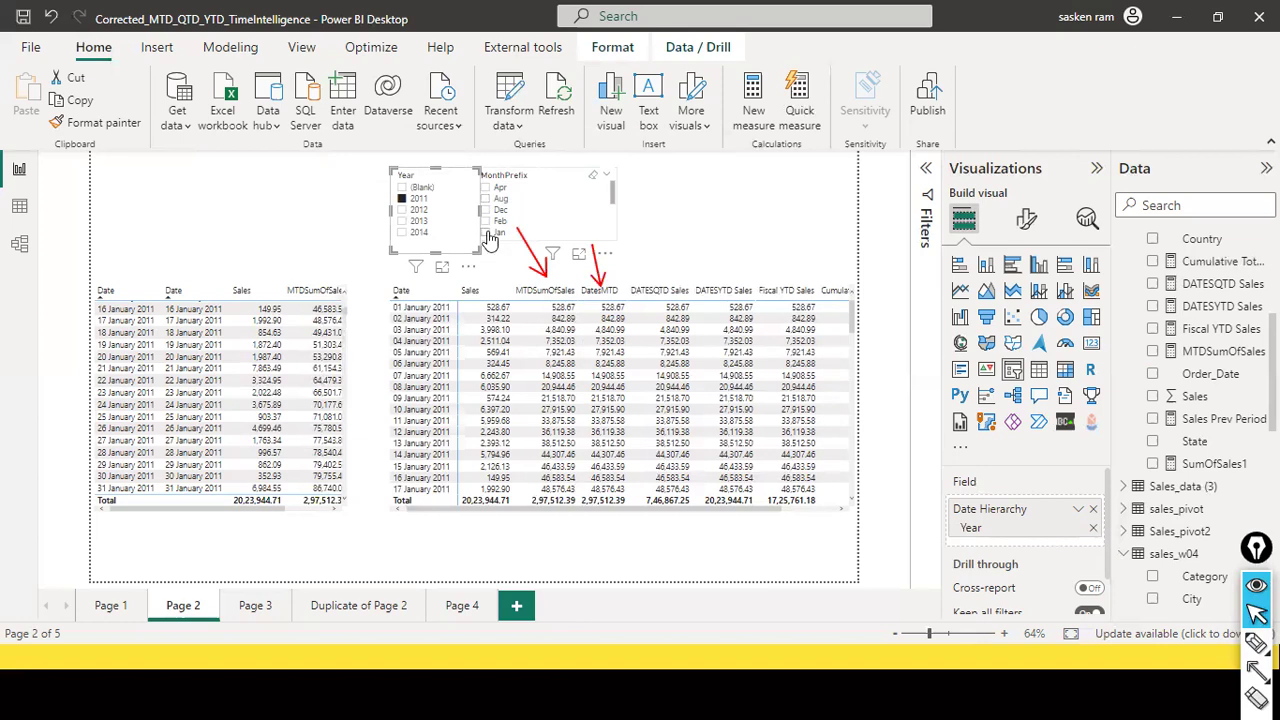
{"action": "left_click", "coordinate": [512, 206]}
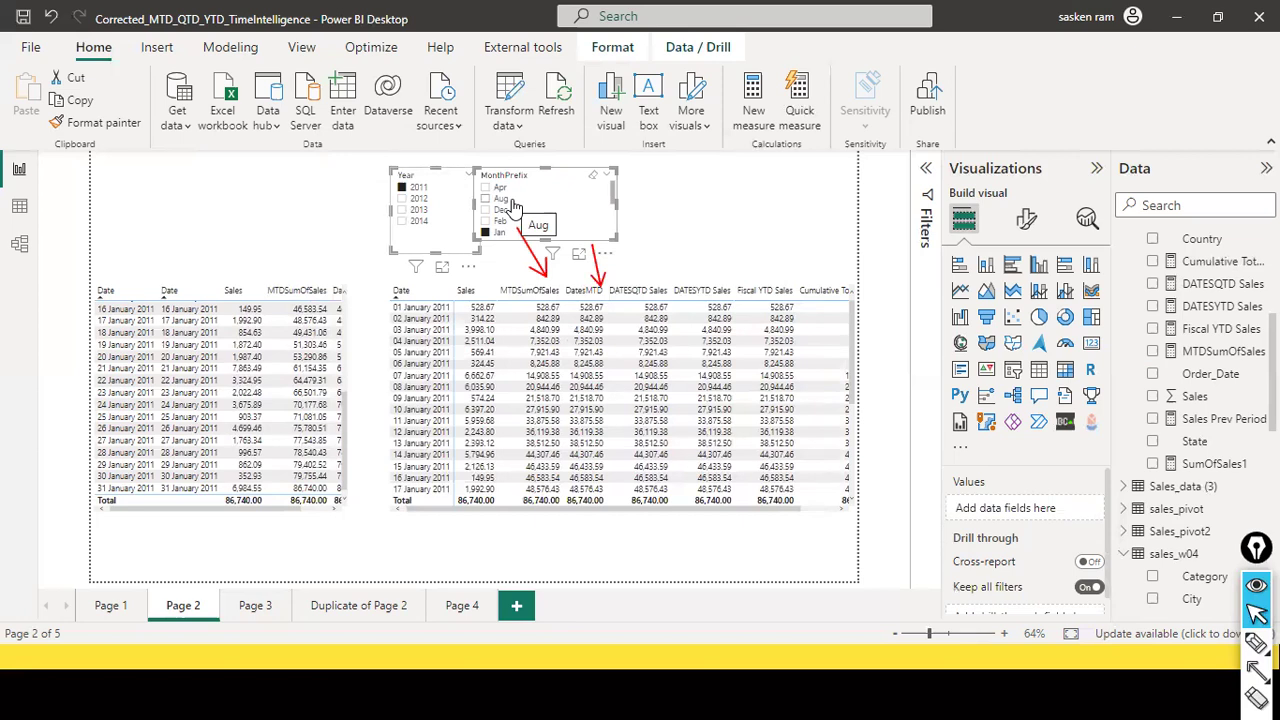
Add Feb to the MonthPrefix selection and review the Jan–Feb 2011 MTD, QTD and YTD totals
{"action": "scroll", "coordinate": [463, 383], "scroll_direction": "down", "scroll_amount": 5}
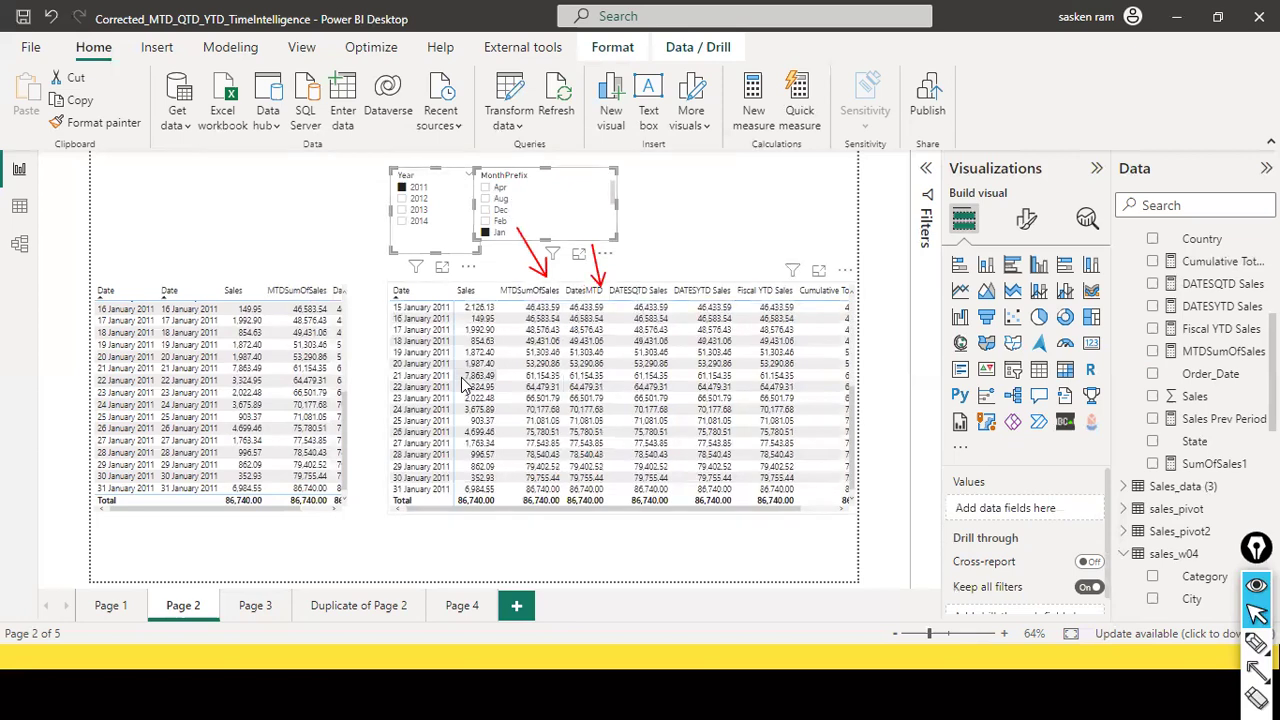
{"action": "scroll", "coordinate": [463, 383], "scroll_direction": "up", "scroll_amount": 5}
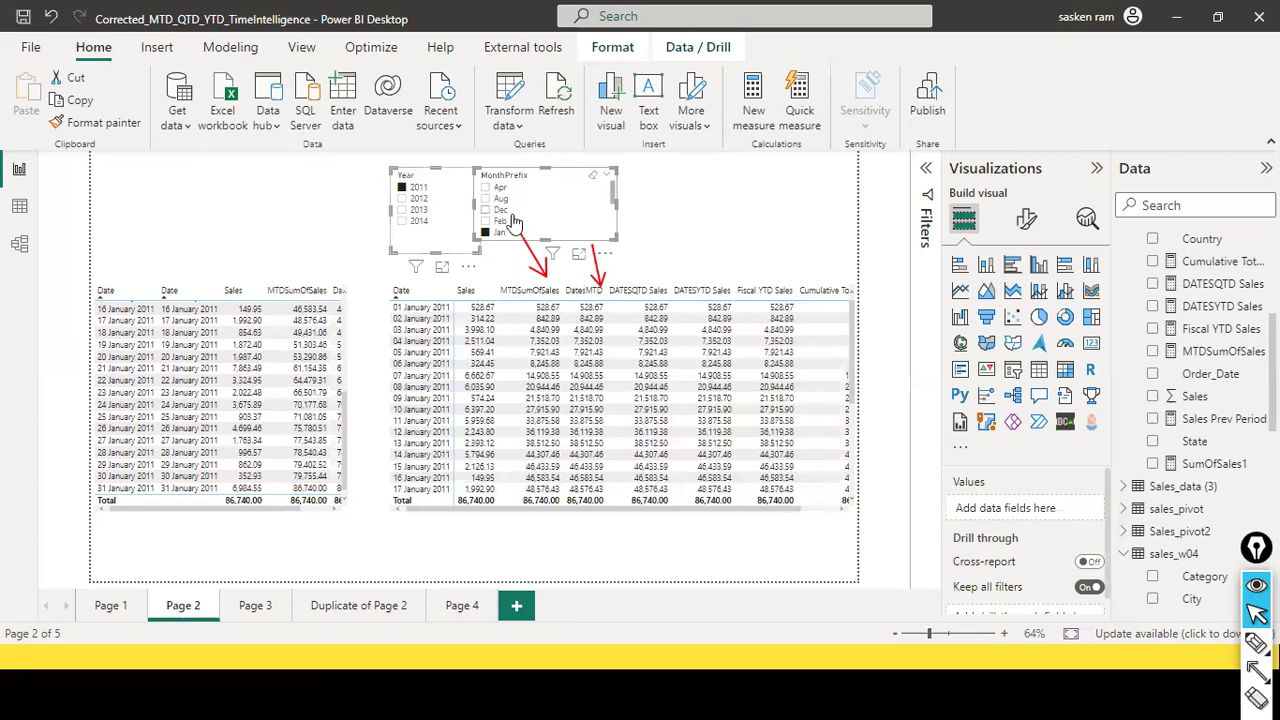
{"action": "scroll", "coordinate": [512, 220], "scroll_direction": "down", "scroll_amount": 1}
{"action": "scroll", "coordinate": [513, 221], "scroll_direction": "down", "scroll_amount": 1}
{"action": "scroll", "coordinate": [513, 221], "scroll_direction": "up", "scroll_amount": 3}
{"action": "scroll", "coordinate": [512, 220], "scroll_direction": "down", "scroll_amount": 3}
{"action": "scroll", "coordinate": [513, 221], "scroll_direction": "up", "scroll_amount": 1}
{"action": "scroll", "coordinate": [510, 218], "scroll_direction": "up", "scroll_amount": 2}
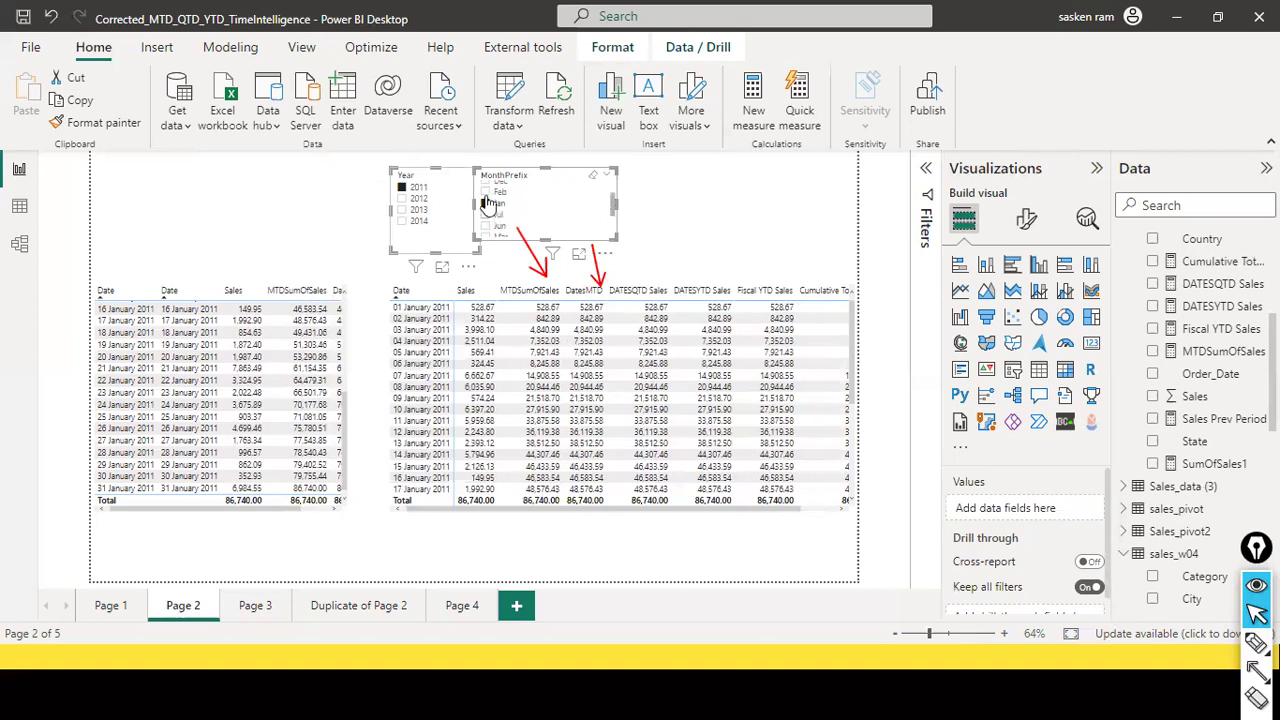
{"action": "left_click", "coordinate": [487, 202]}
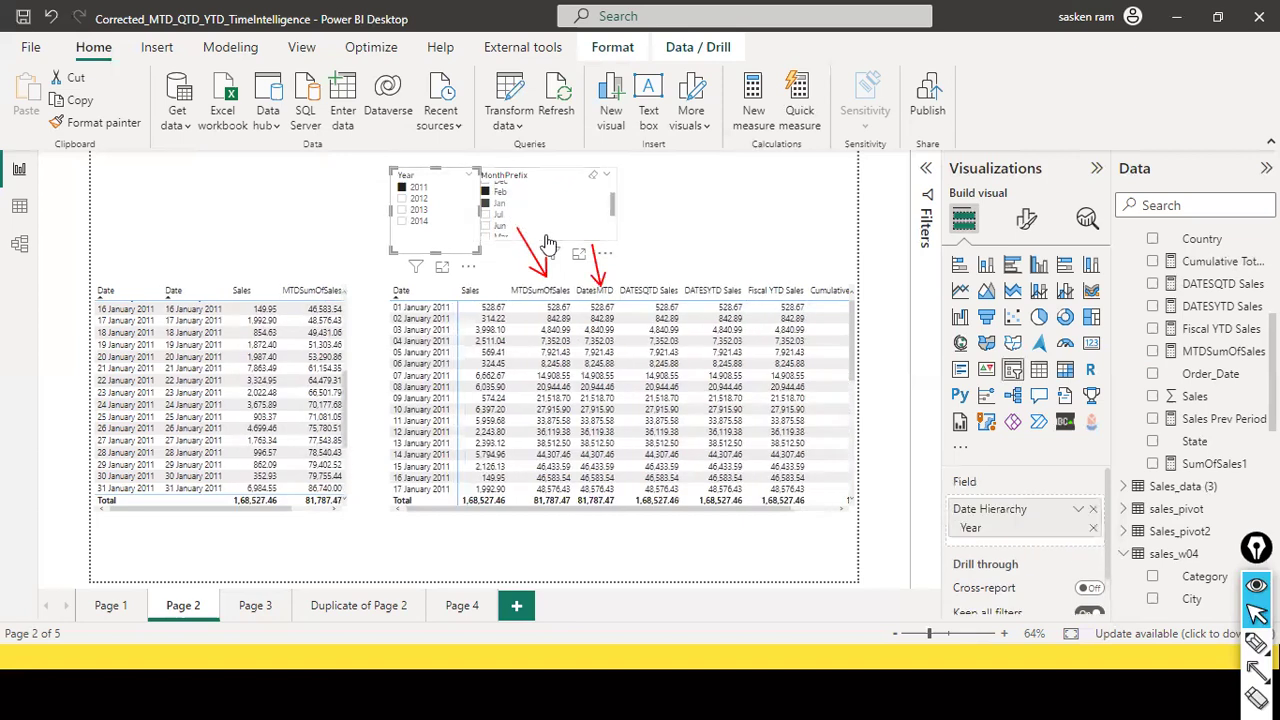
{"action": "scroll", "coordinate": [660, 388], "scroll_direction": "down", "scroll_amount": 3}
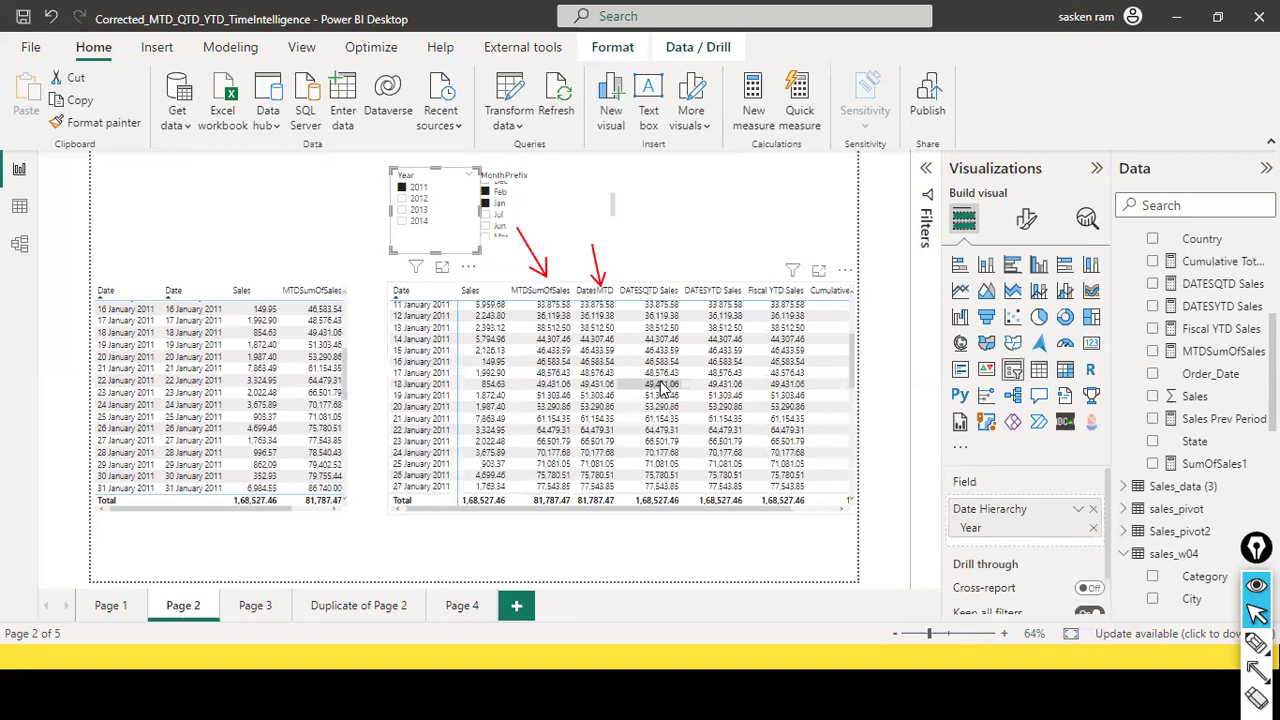
{"action": "scroll", "coordinate": [660, 388], "scroll_direction": "down", "scroll_amount": 7}
{"action": "scroll", "coordinate": [660, 388], "scroll_direction": "up", "scroll_amount": 4}
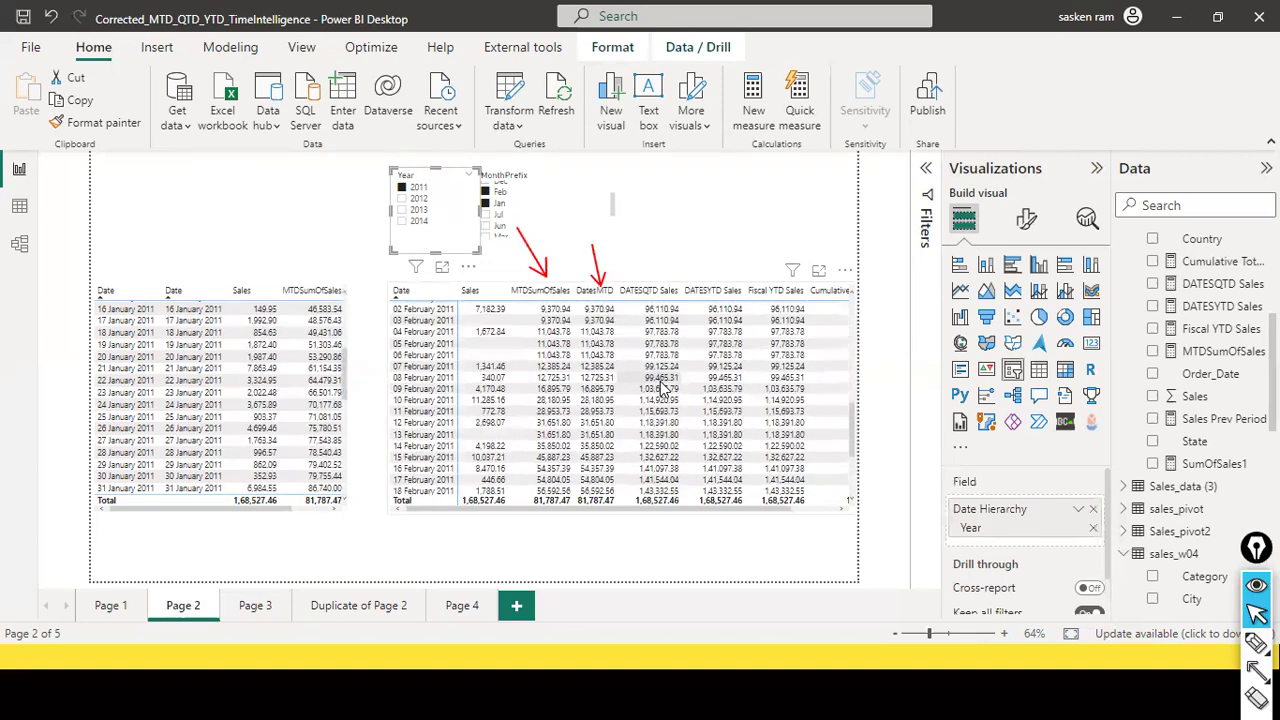
{"action": "scroll", "coordinate": [660, 388], "scroll_direction": "up", "scroll_amount": 6}
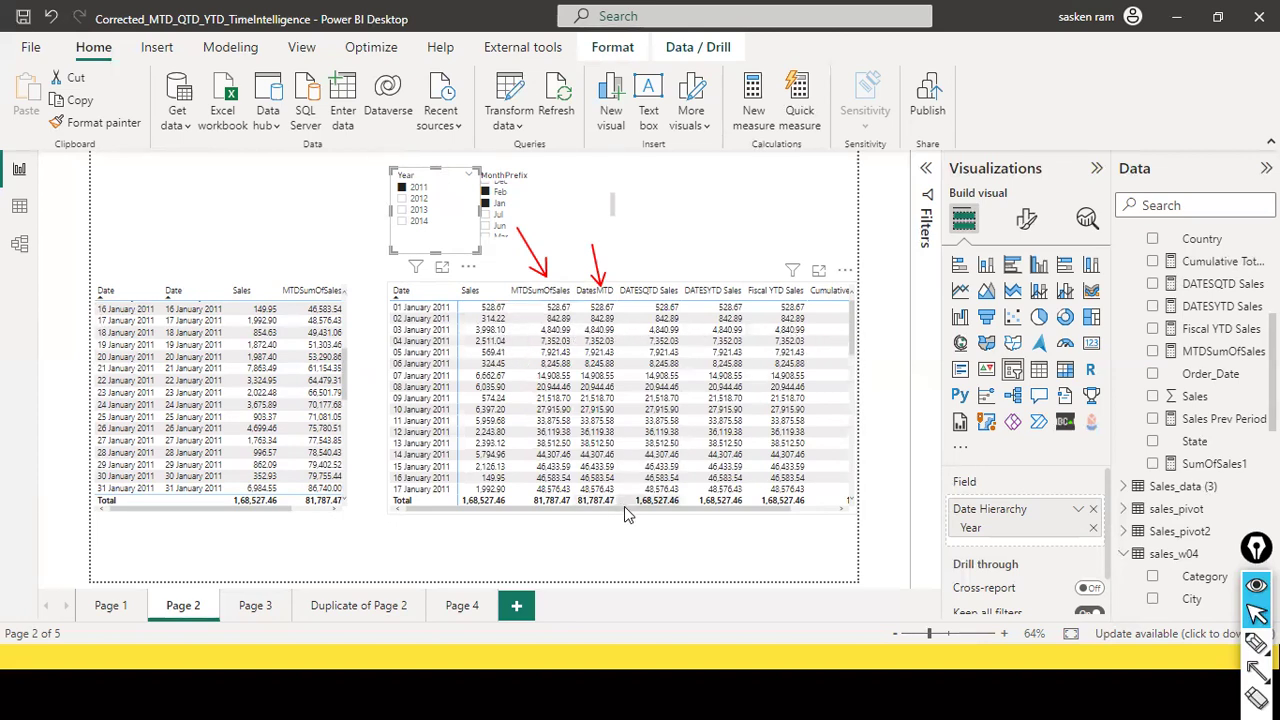
{"action": "left_click_drag", "start_coordinate": [626, 508], "coordinate": [757, 495]}
{"action": "left_click", "coordinate": [757, 495]}
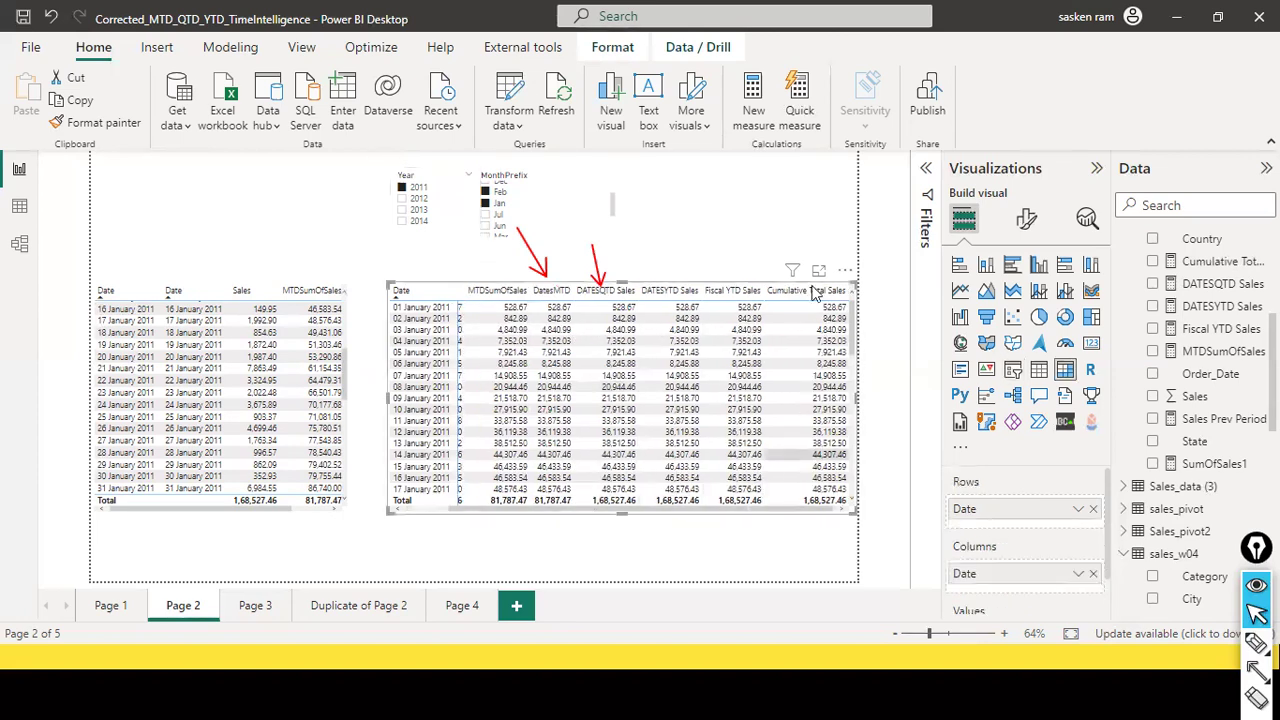
{"action": "scroll", "coordinate": [822, 392], "scroll_direction": "down", "scroll_amount": 1}
{"action": "scroll", "coordinate": [822, 392], "scroll_direction": "down", "scroll_amount": 13}
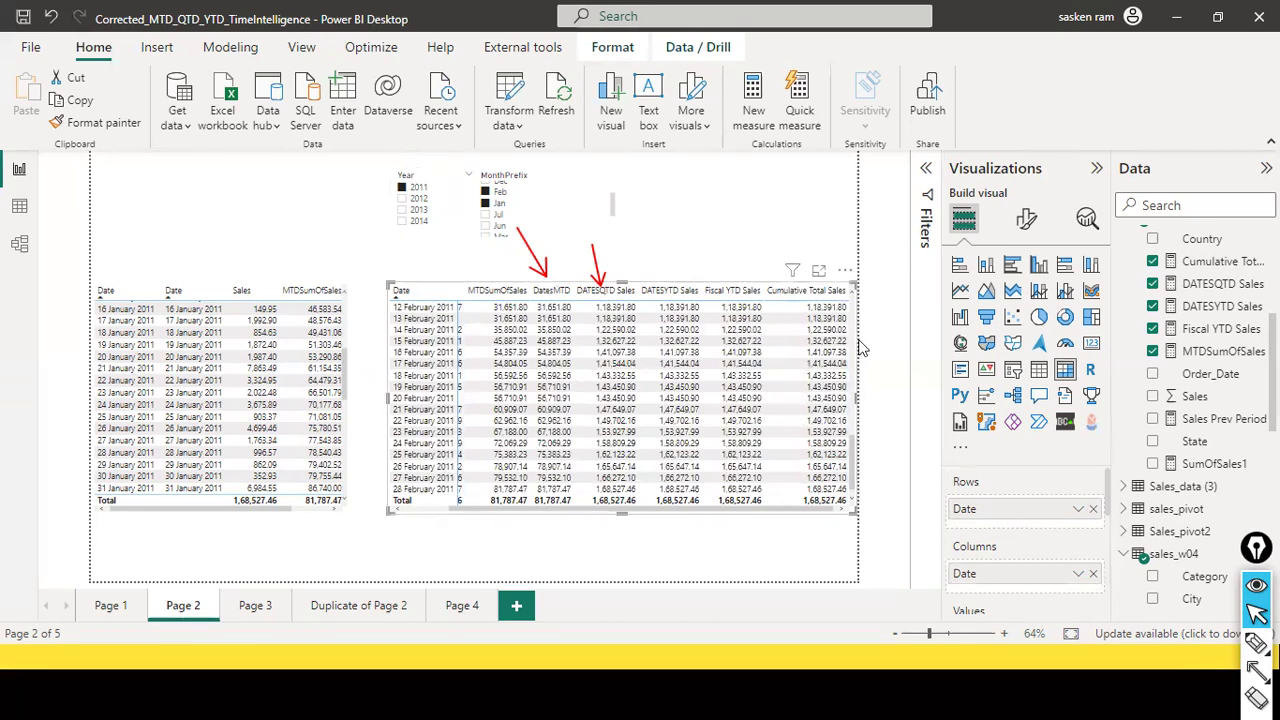
{"action": "scroll", "coordinate": [836, 322], "scroll_direction": "up", "scroll_amount": 2}
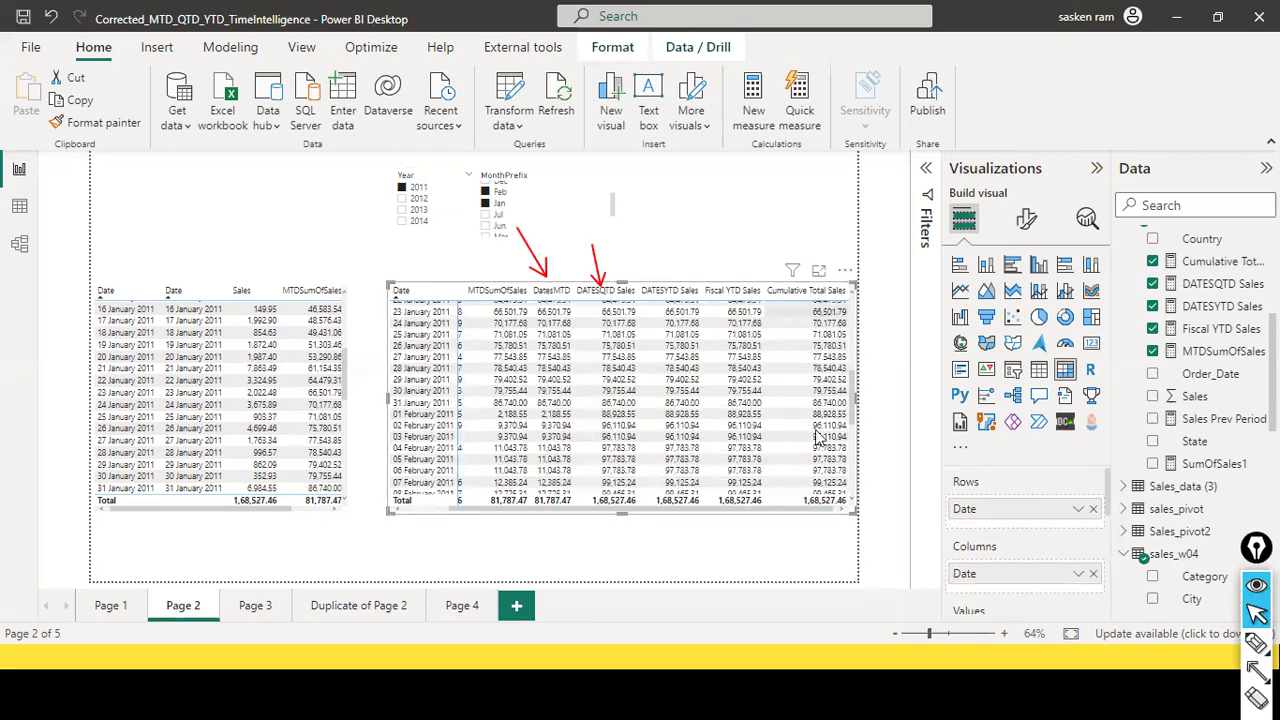
{"action": "scroll", "coordinate": [815, 437], "scroll_direction": "down", "scroll_amount": 1}
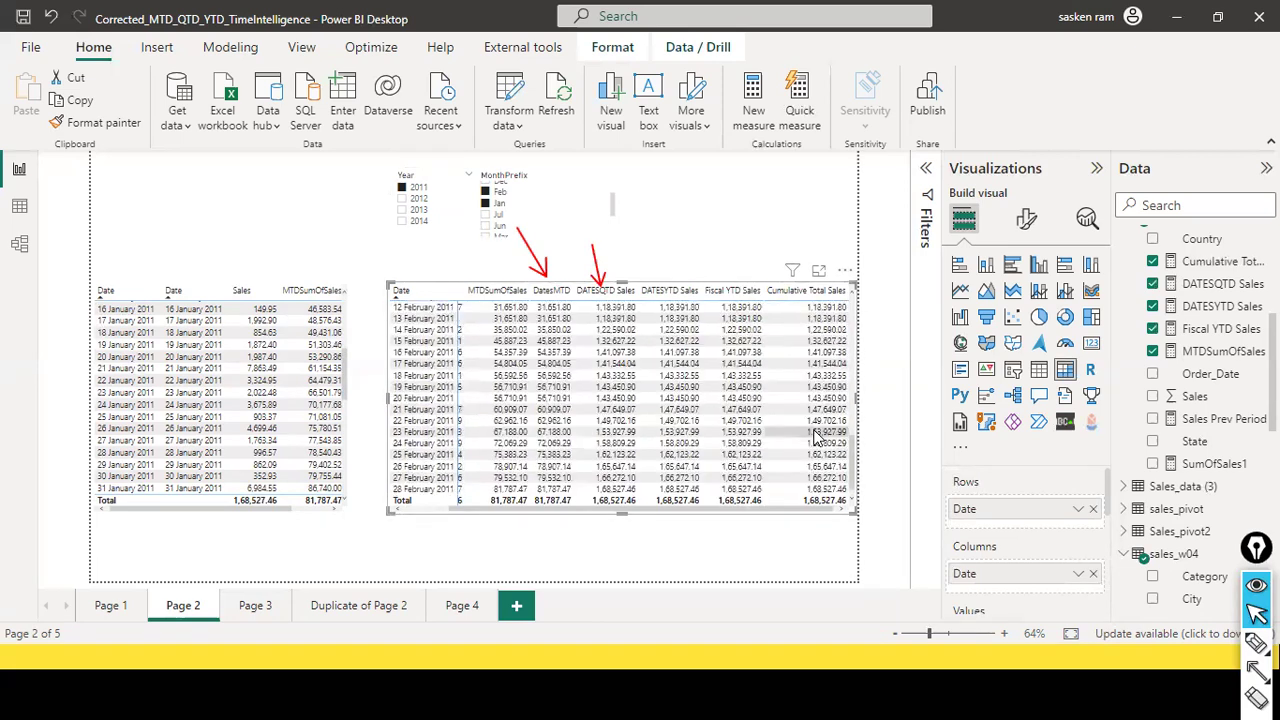
{"action": "left_click", "coordinate": [800, 227]}
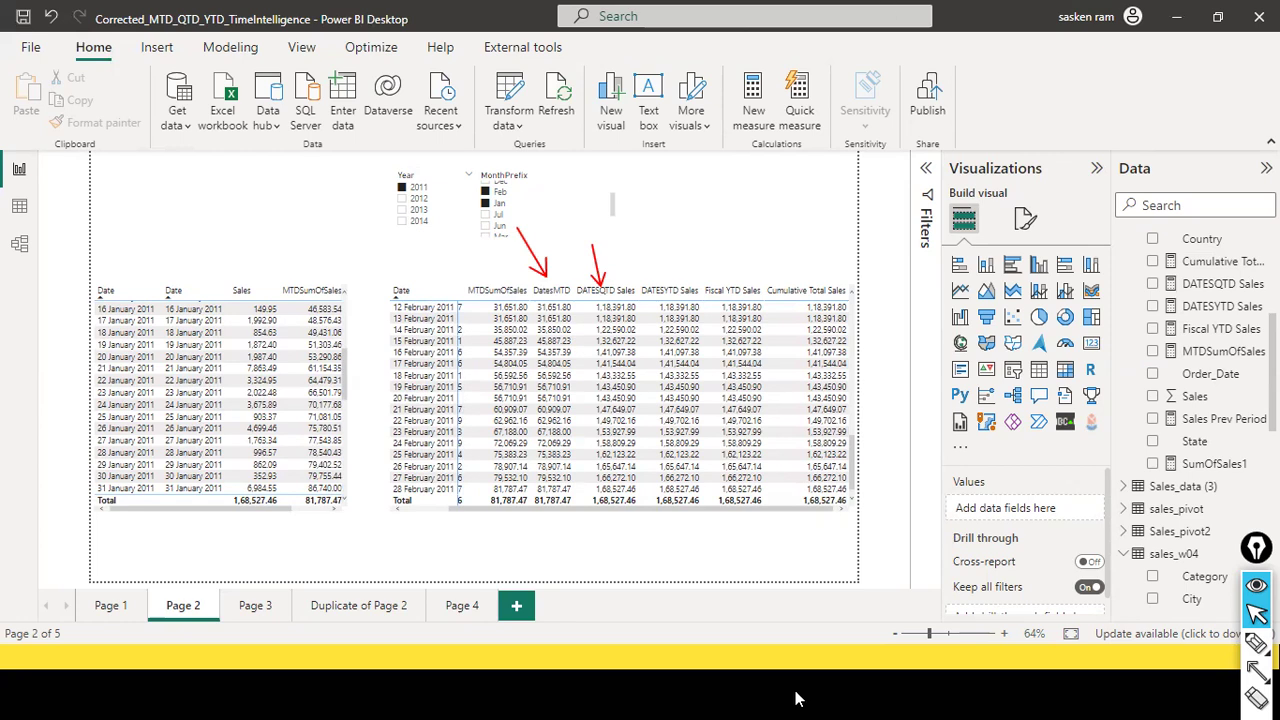
Go to the Duplicate of Page 2 page and select its yearly comparison table to view its fields
{"action": "left_click", "coordinate": [258, 606]}
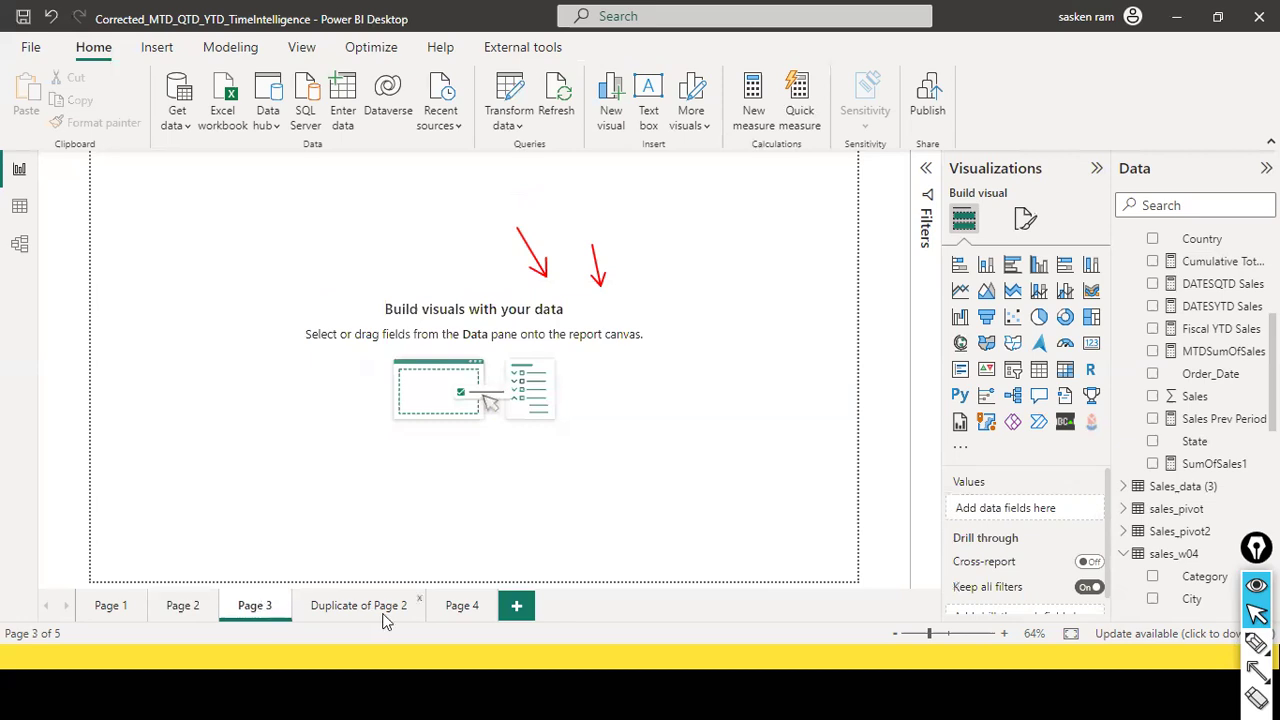
{"action": "left_click", "coordinate": [385, 612]}
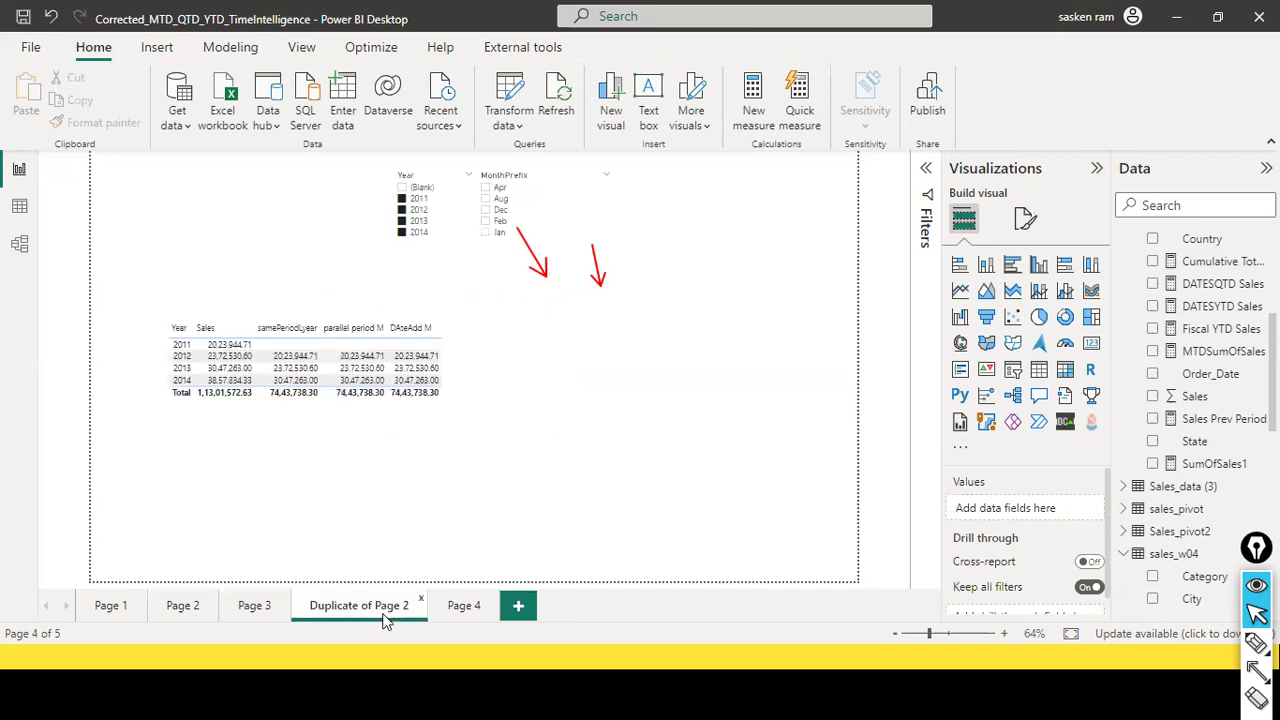
{"action": "left_click", "coordinate": [489, 351]}
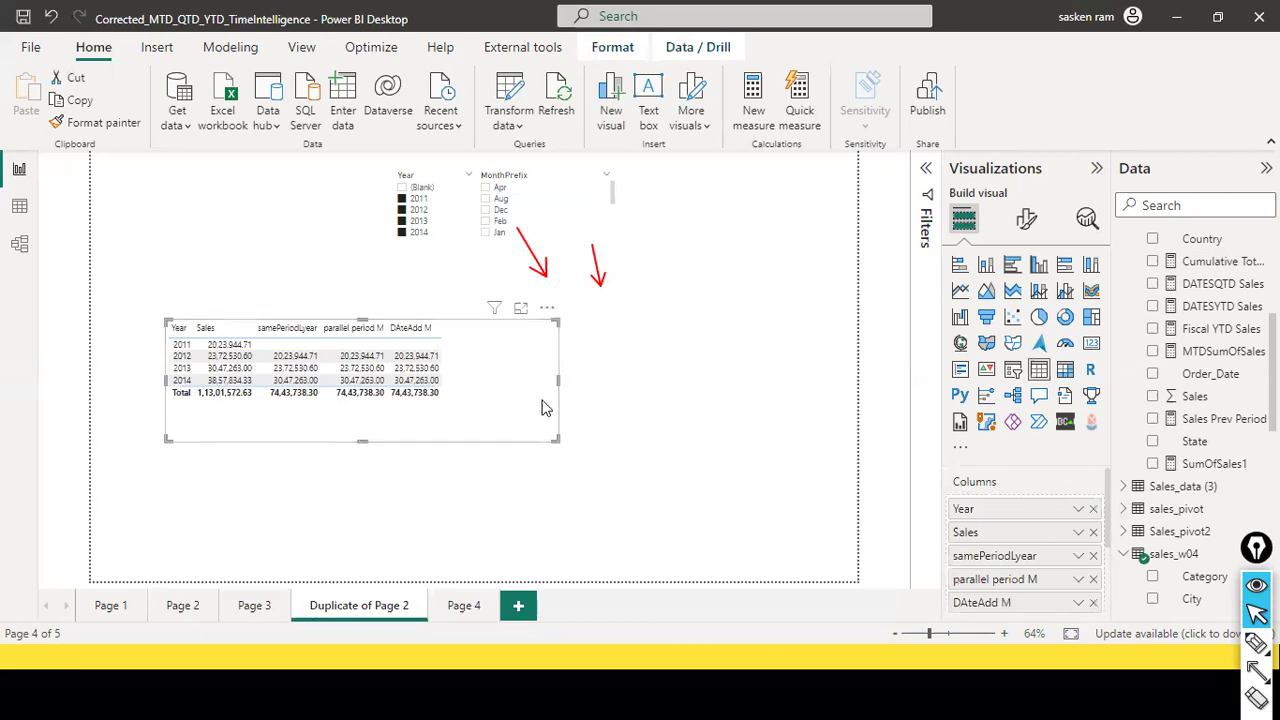
{"action": "key", "text": "a"}
{"action": "left_click_drag", "start_coordinate": [530, 378], "coordinate": [963, 513]}
{"action": "key", "text": "Escape"}
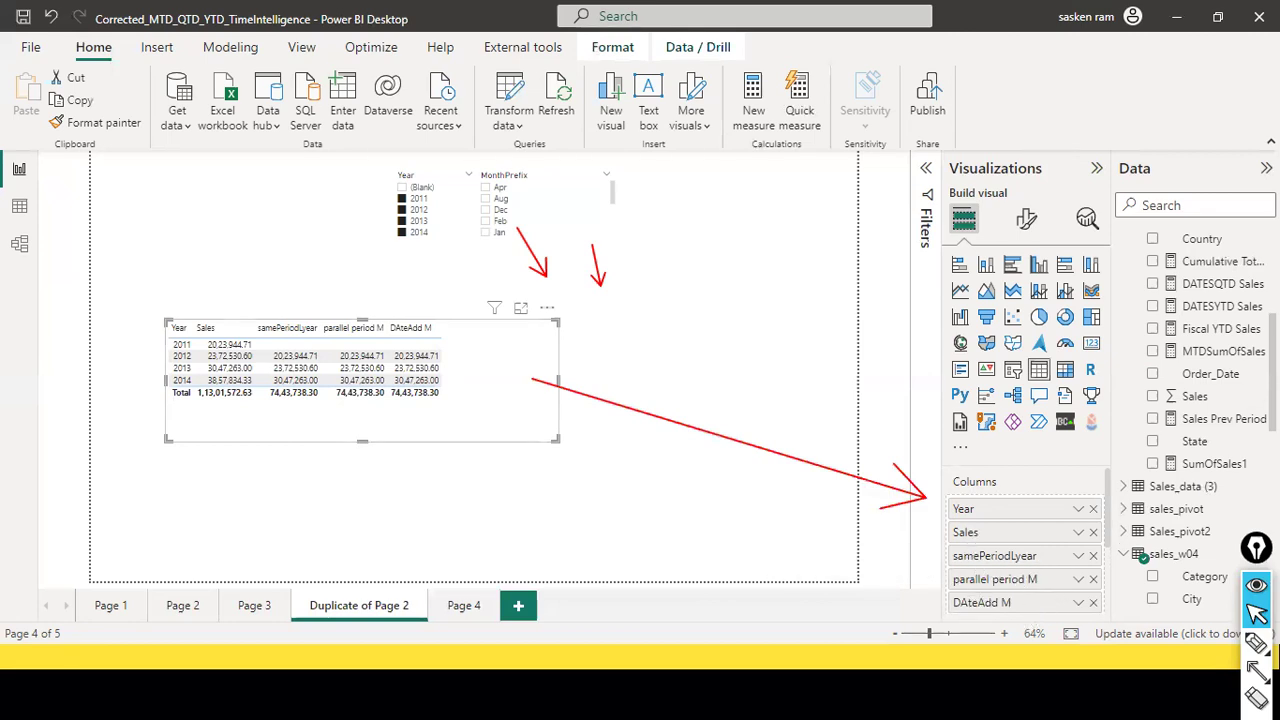
{"action": "scroll", "coordinate": [1185, 257], "scroll_direction": "up", "scroll_amount": 5}
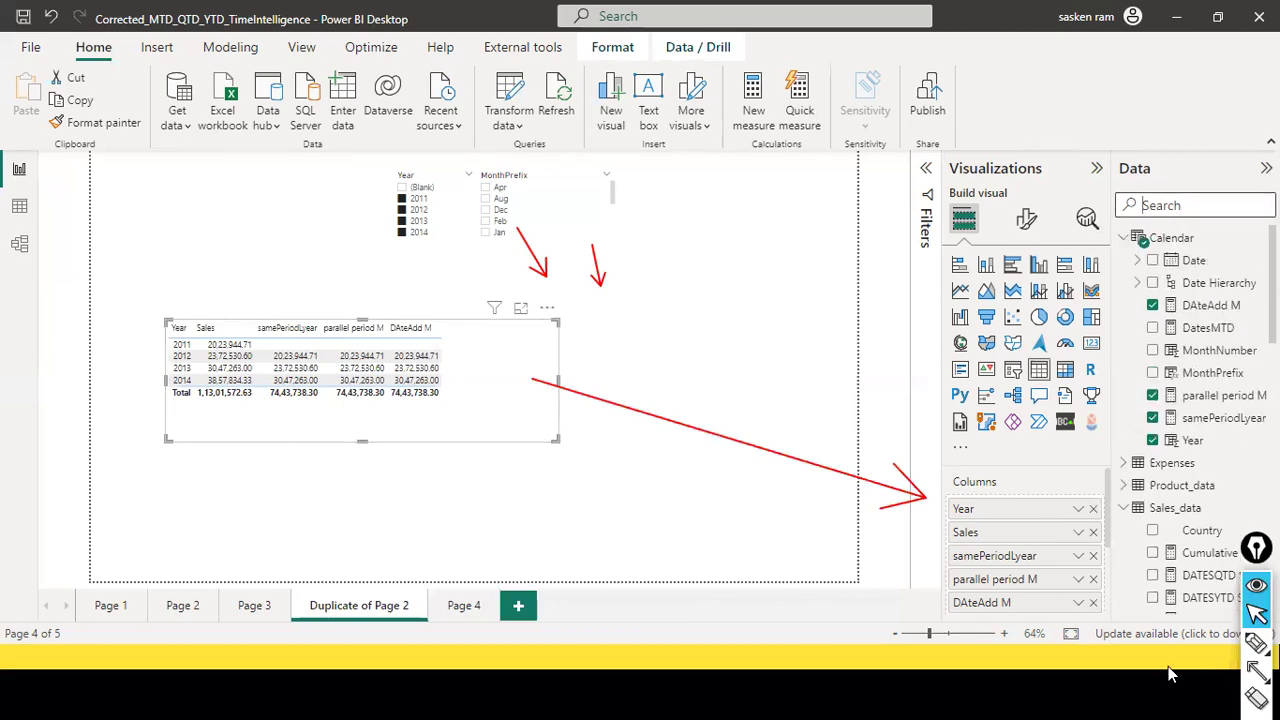
Search the Data pane for 'same' and open the samePeriodLyear measure's SAMEPERIODLASTYEAR formula
{"action": "type", "text": "same"}
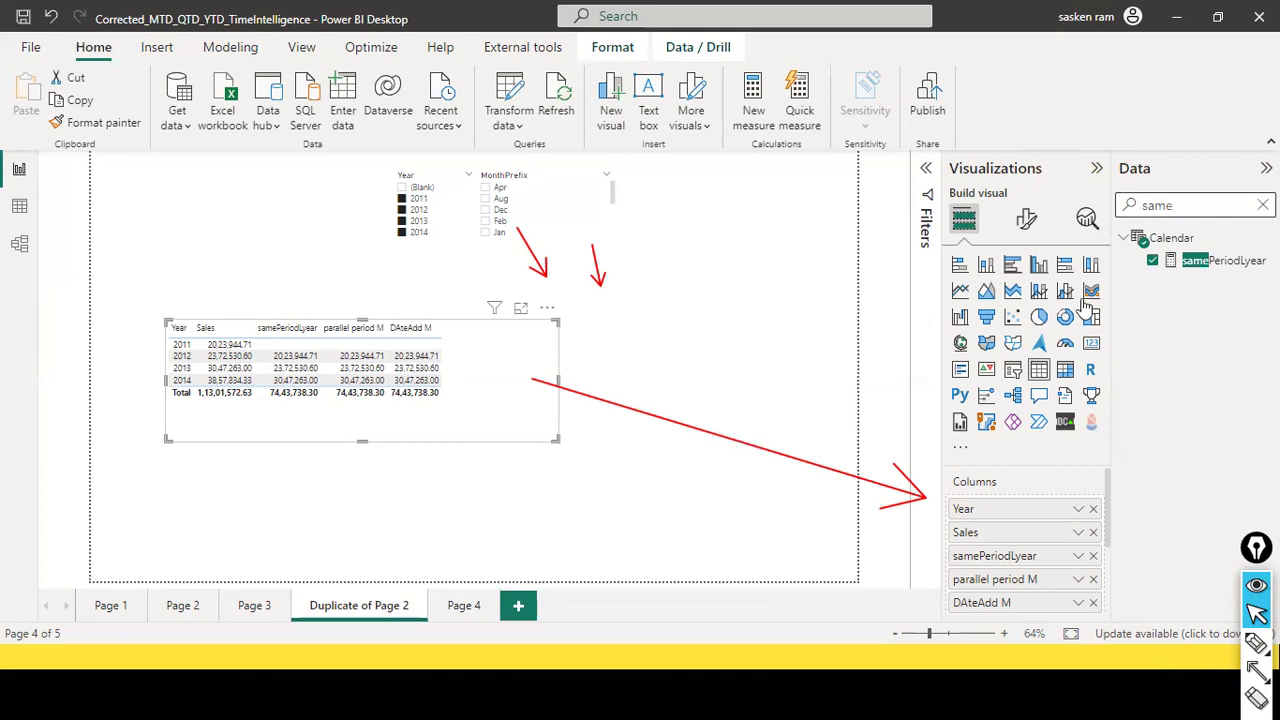
{"action": "left_click", "coordinate": [1192, 272]}
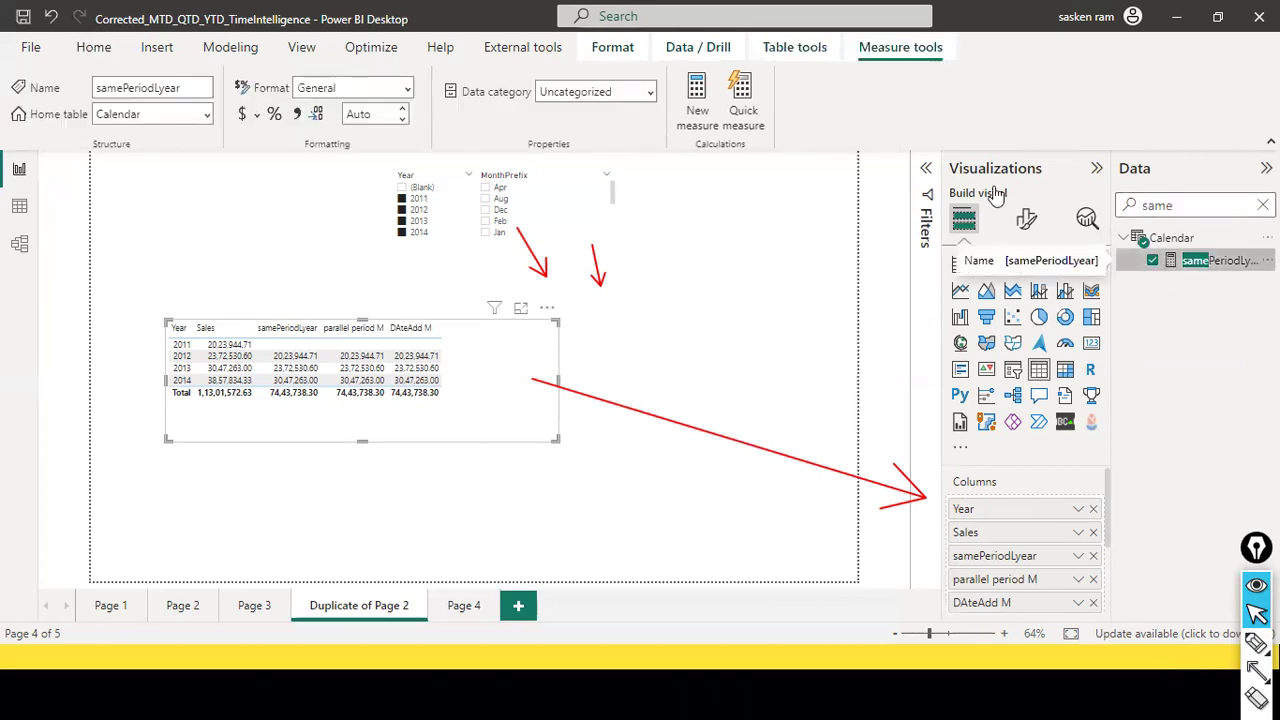
{"action": "double_click", "coordinate": [488, 166]}
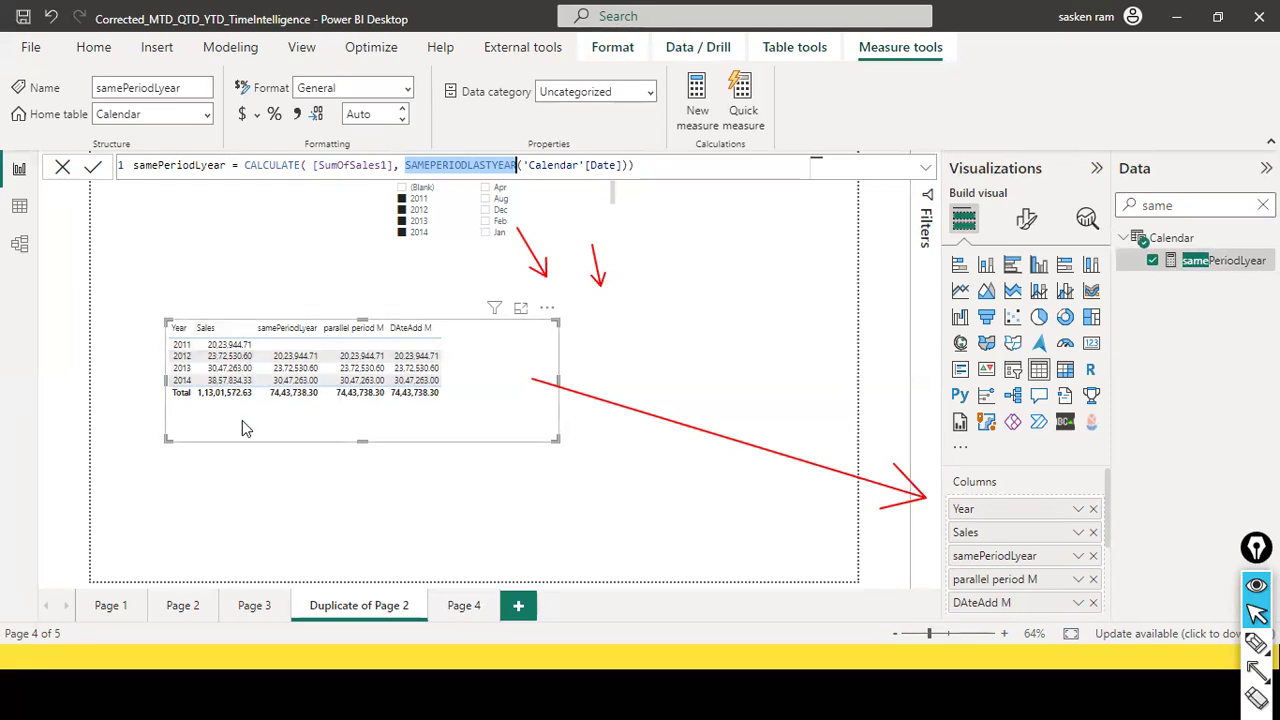
Draw arrows linking each year's Sales to the next year's comparison value
{"action": "key", "text": "ctrl+shift+a"}
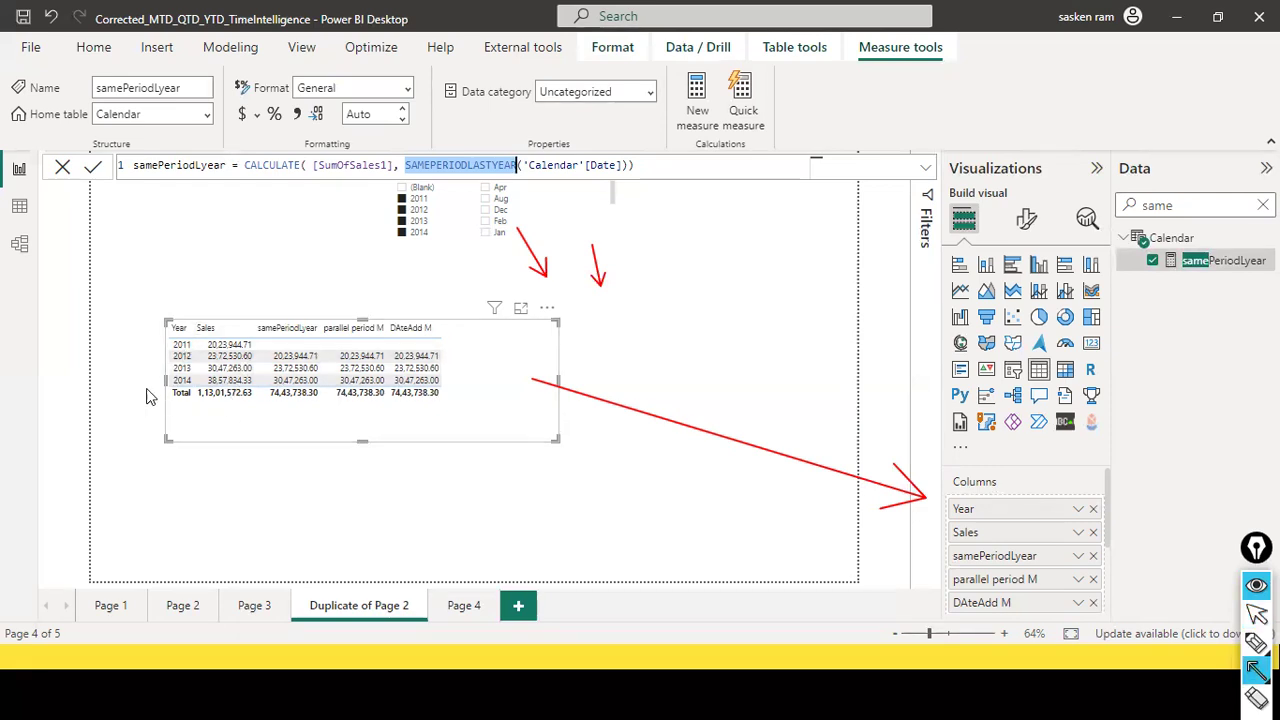
{"action": "left_click_drag", "start_coordinate": [122, 351], "coordinate": [166, 350]}
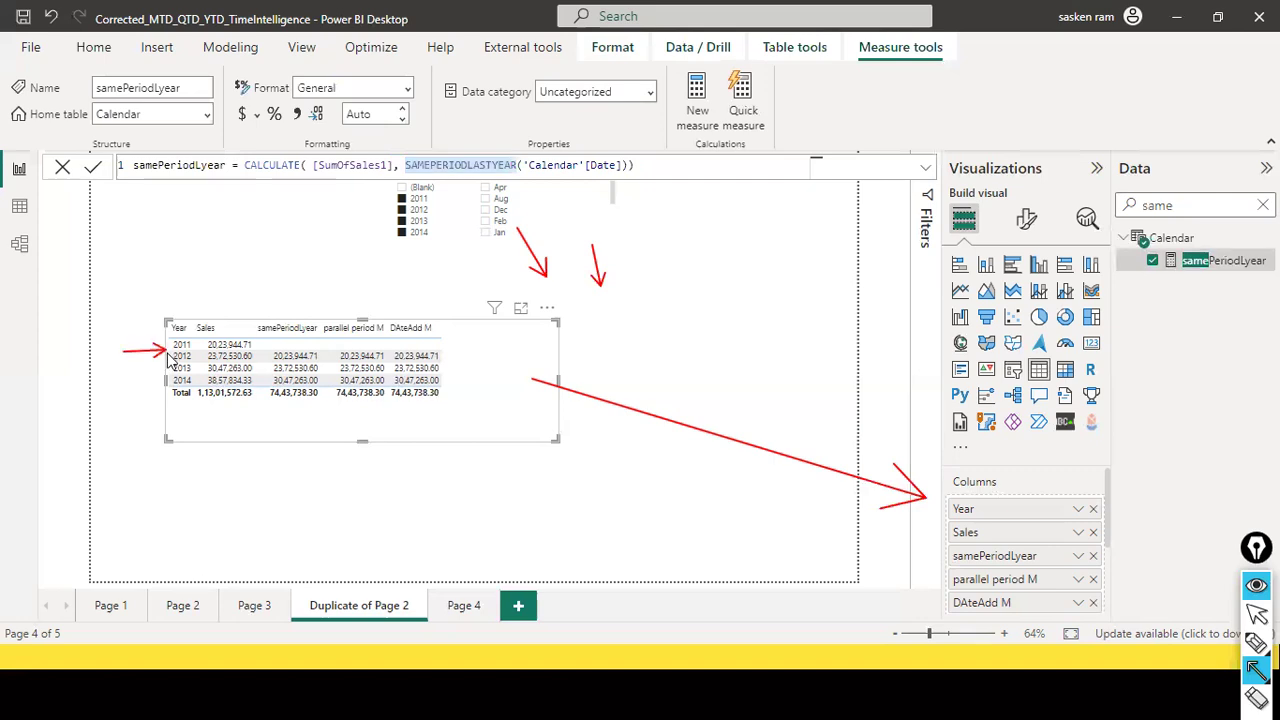
{"action": "left_click", "coordinate": [257, 344]}
{"action": "left_click_drag", "start_coordinate": [265, 355], "coordinate": [270, 355]}
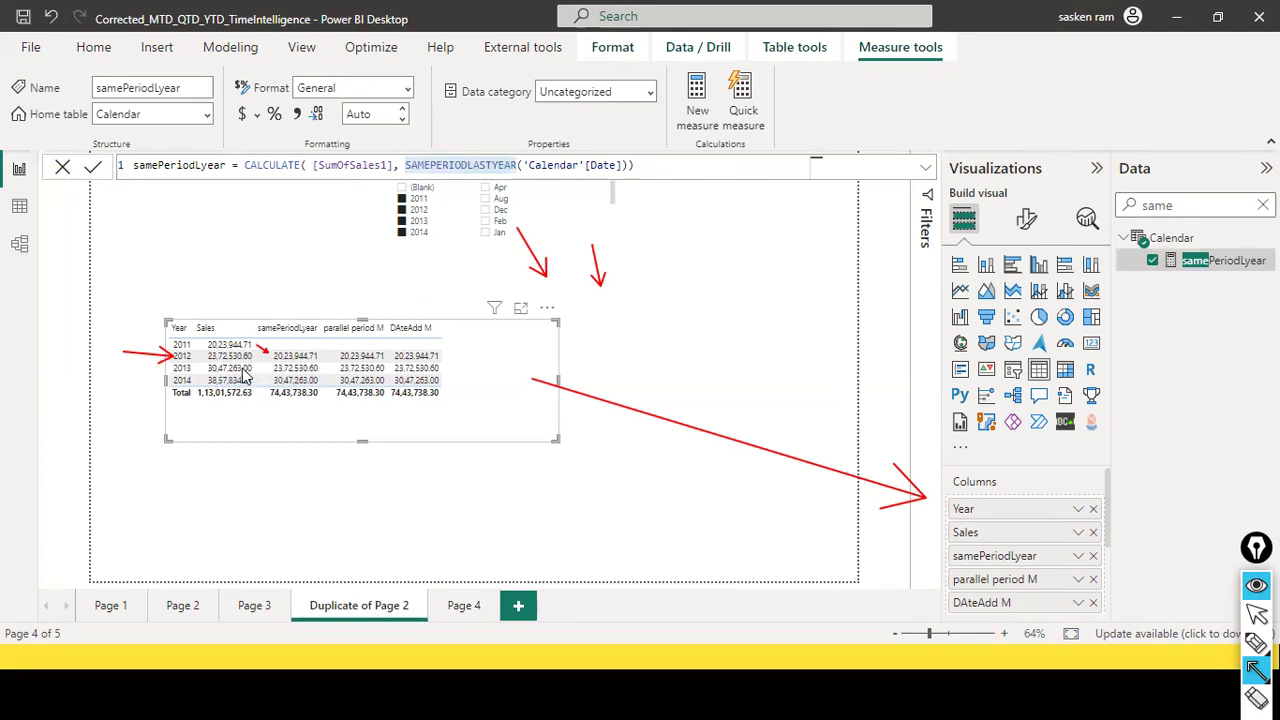
{"action": "left_click_drag", "start_coordinate": [256, 358], "coordinate": [270, 382]}
{"action": "left_click_drag", "start_coordinate": [229, 262], "coordinate": [228, 310]}
{"action": "left_click_drag", "start_coordinate": [260, 368], "coordinate": [270, 382]}
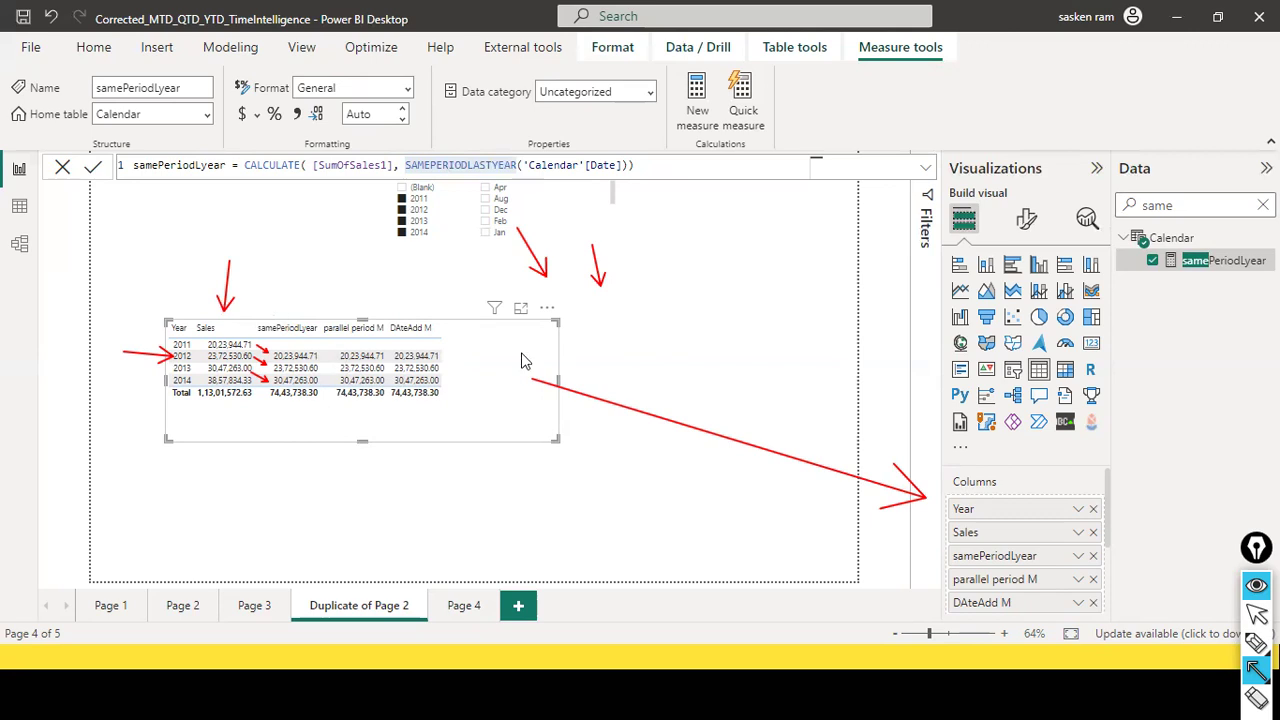
{"action": "left_click_drag", "start_coordinate": [357, 256], "coordinate": [362, 320]}
{"action": "key", "text": "Escape"}
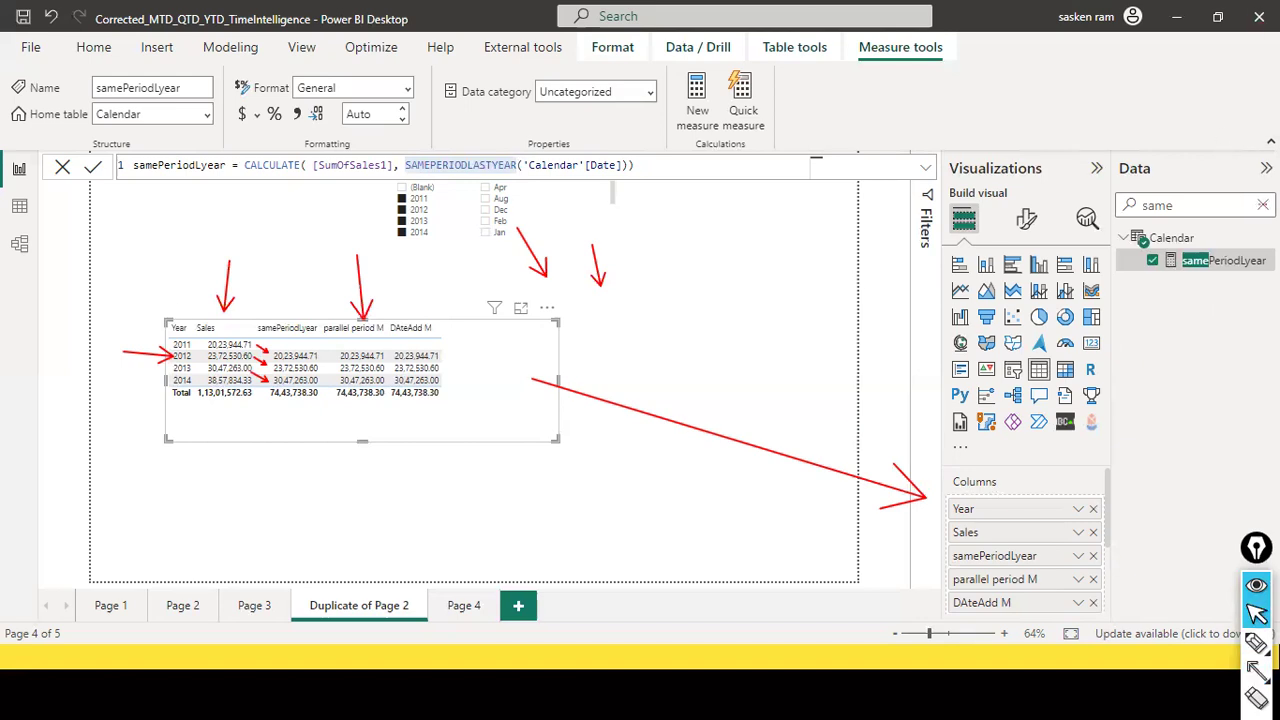
{"action": "double_click", "coordinate": [512, 165]}
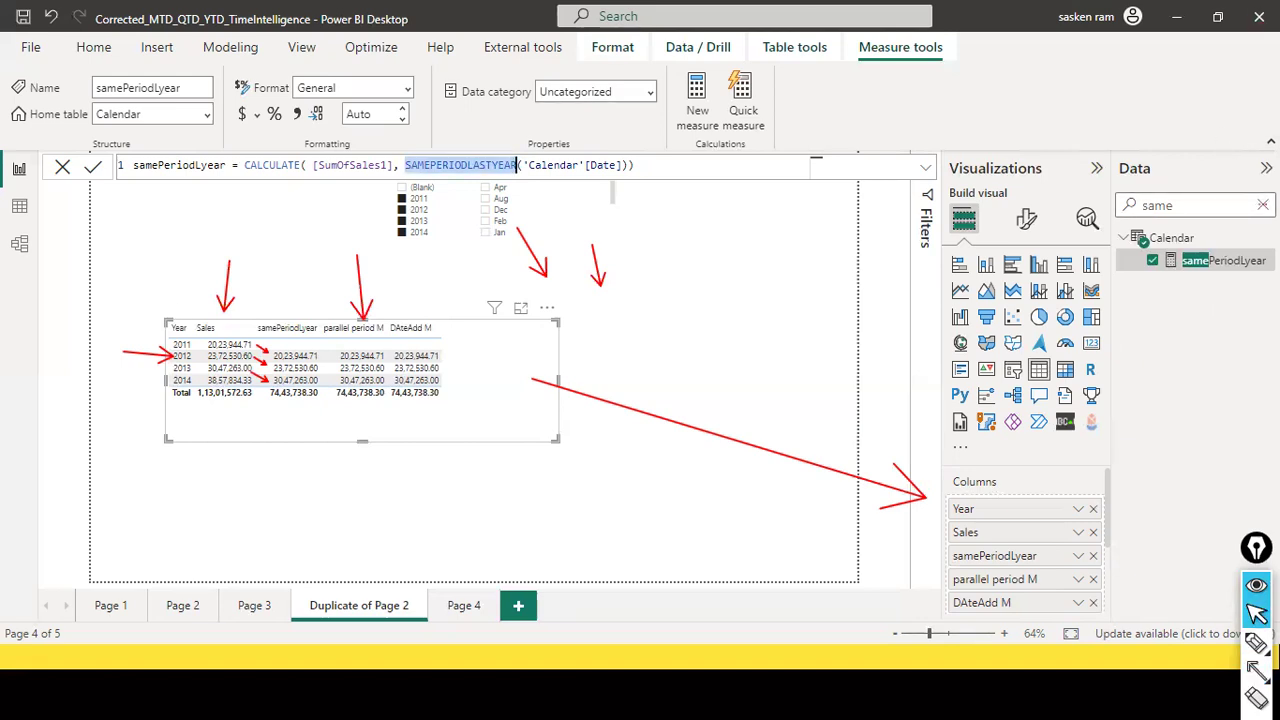
{"action": "left_click", "coordinate": [1263, 204]}
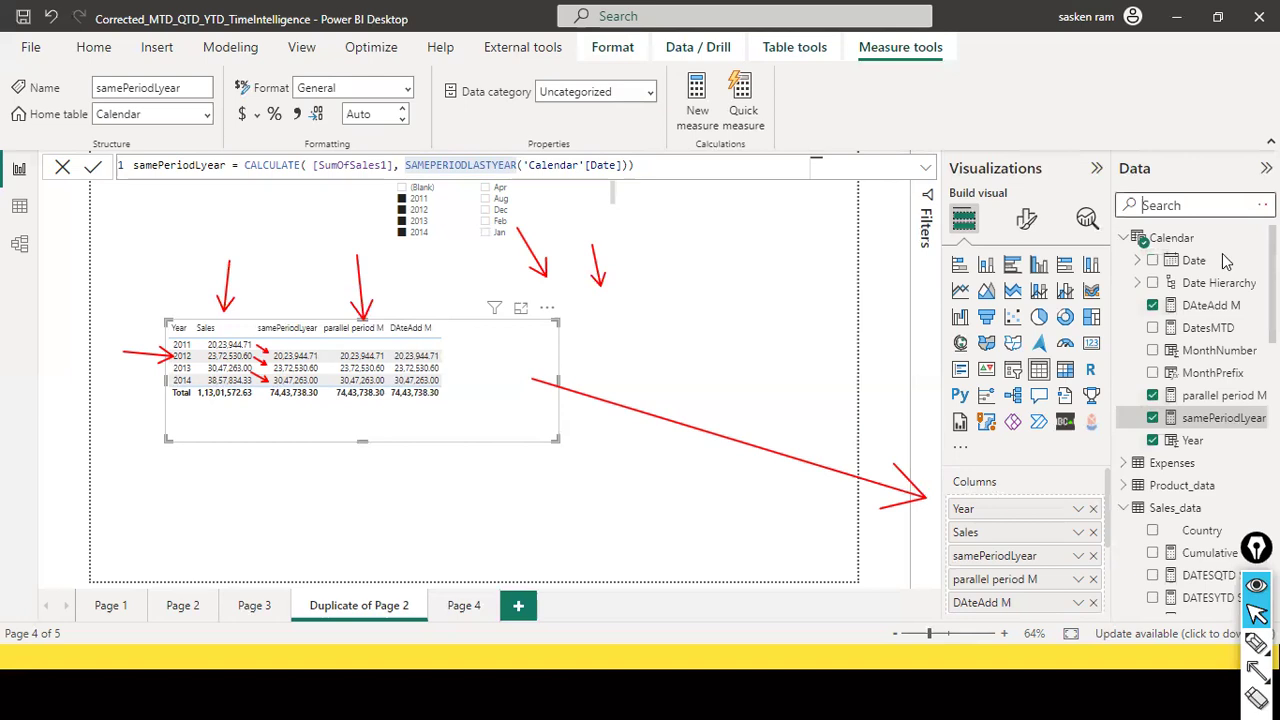
Open parallel period M and highlight its 'Calendar'[Date], -1 and YEAR arguments in the formula
{"action": "left_click", "coordinate": [1214, 396]}
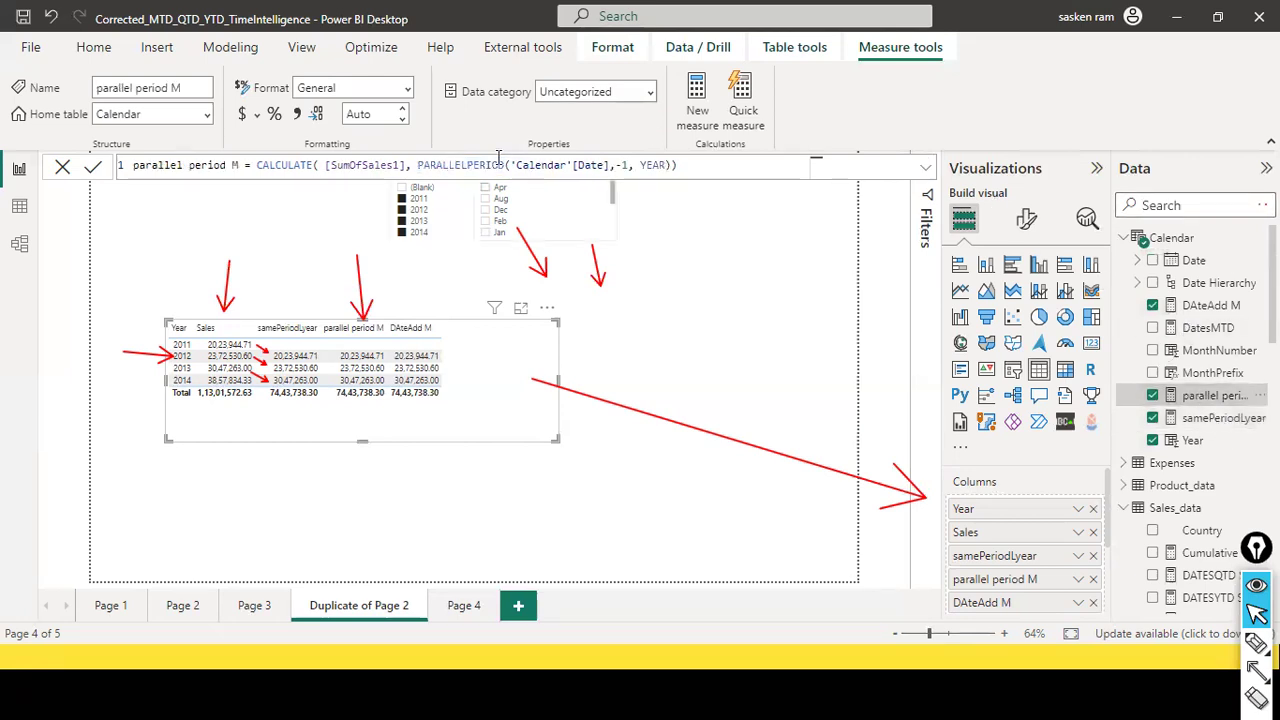
{"action": "double_click", "coordinate": [566, 165]}
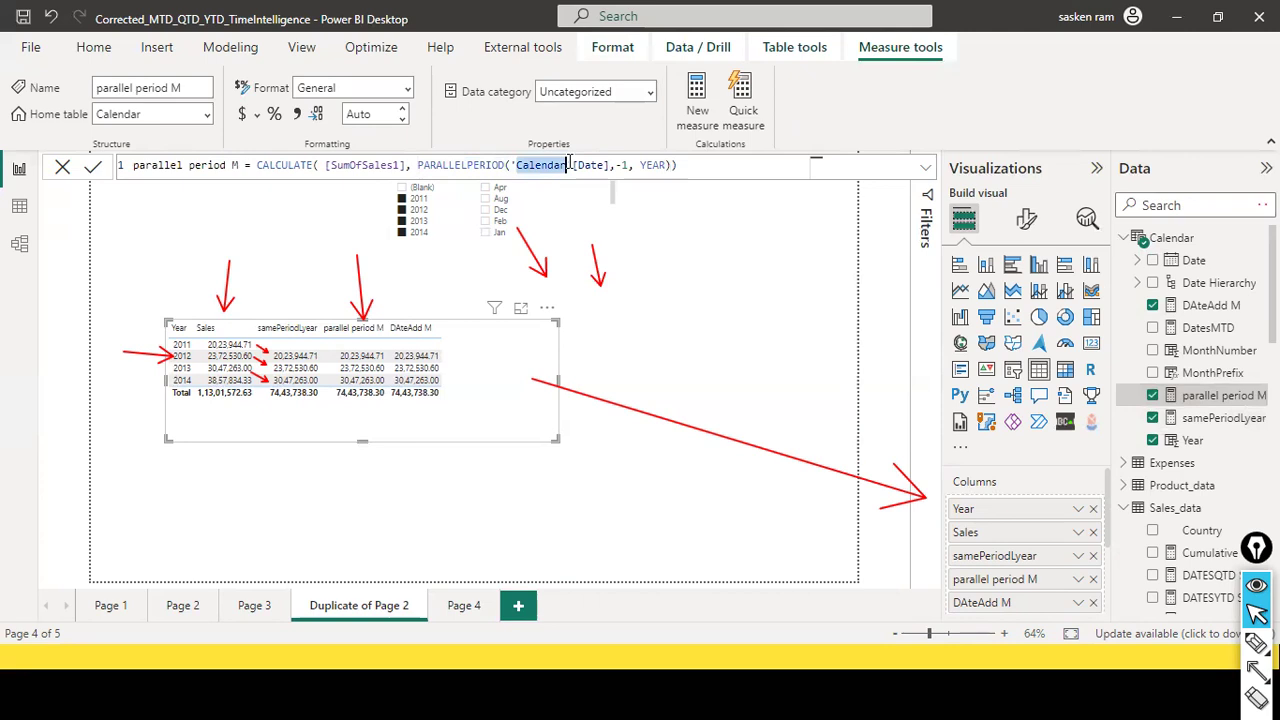
{"action": "double_click", "coordinate": [624, 165]}
{"action": "double_click", "coordinate": [652, 165]}
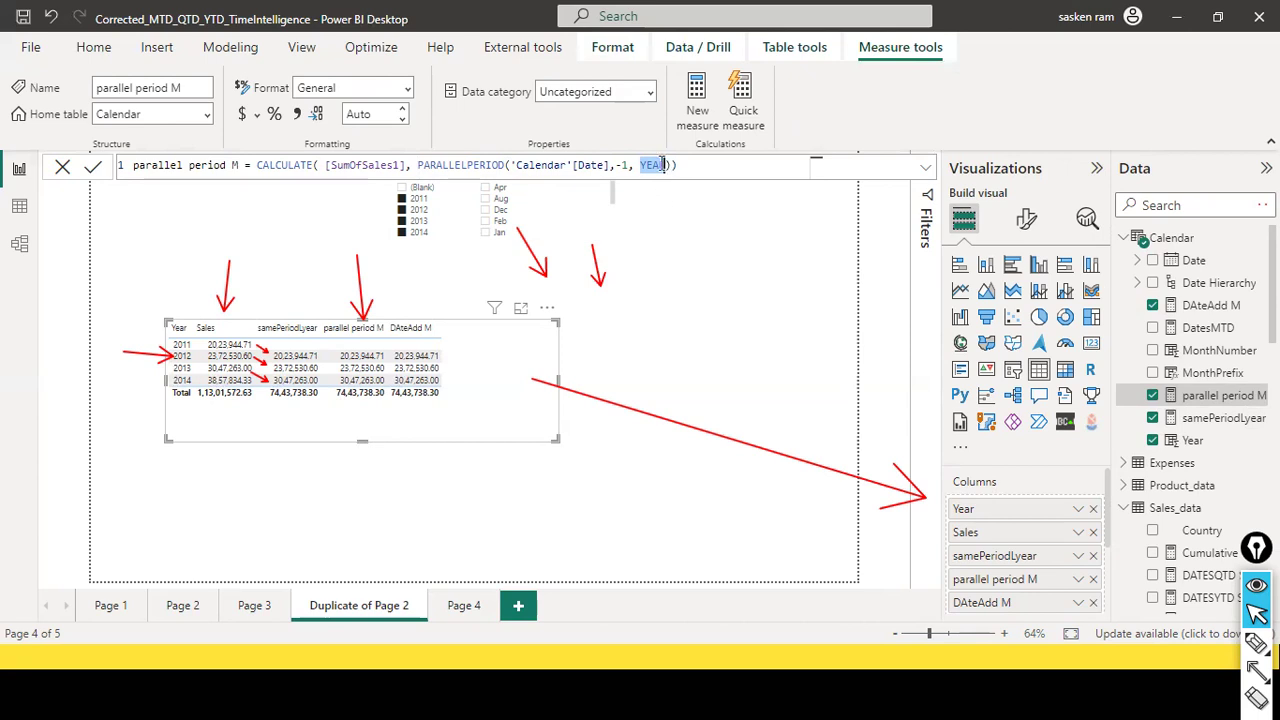
{"action": "double_click", "coordinate": [625, 165]}
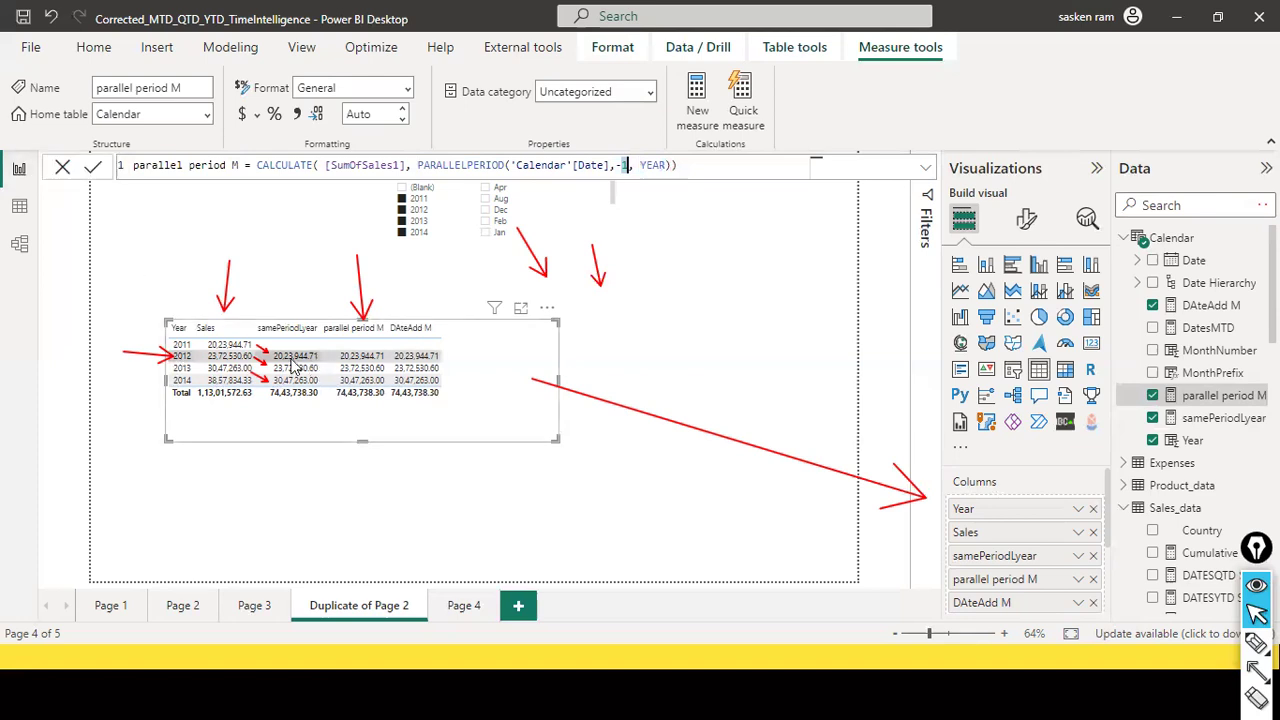
{"action": "left_click", "coordinate": [624, 166]}
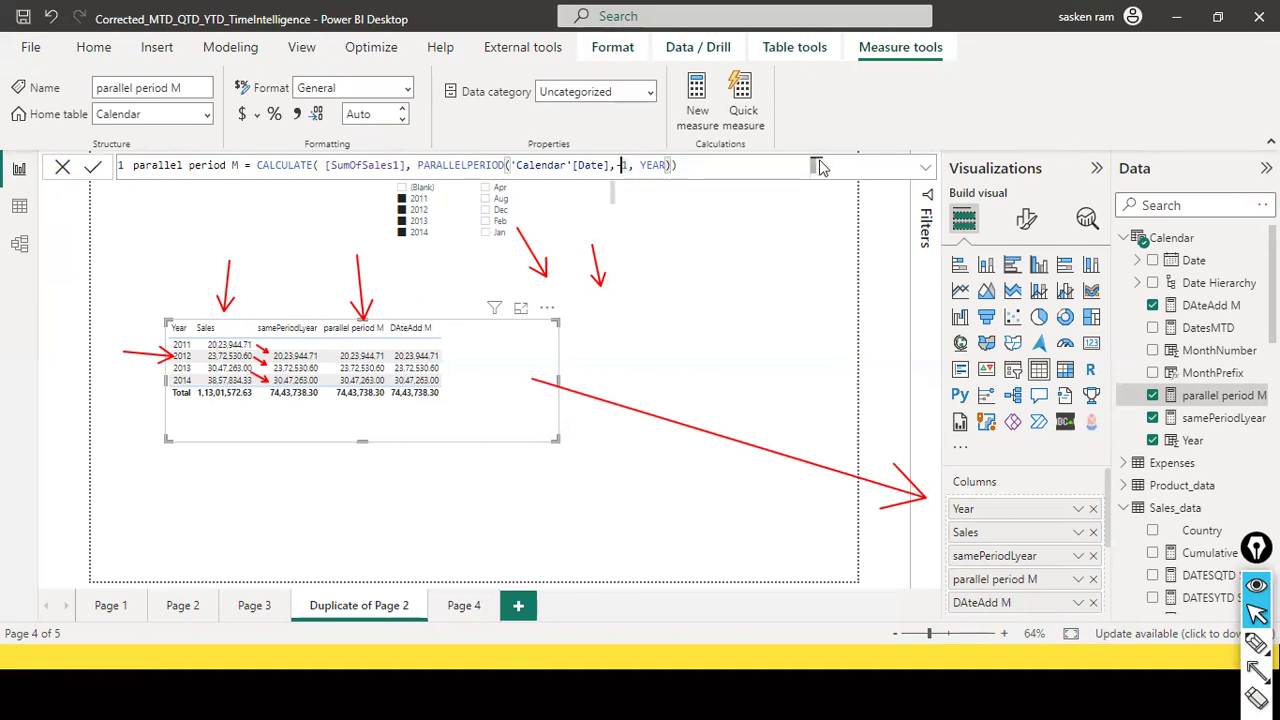
{"action": "double_click", "coordinate": [650, 165]}
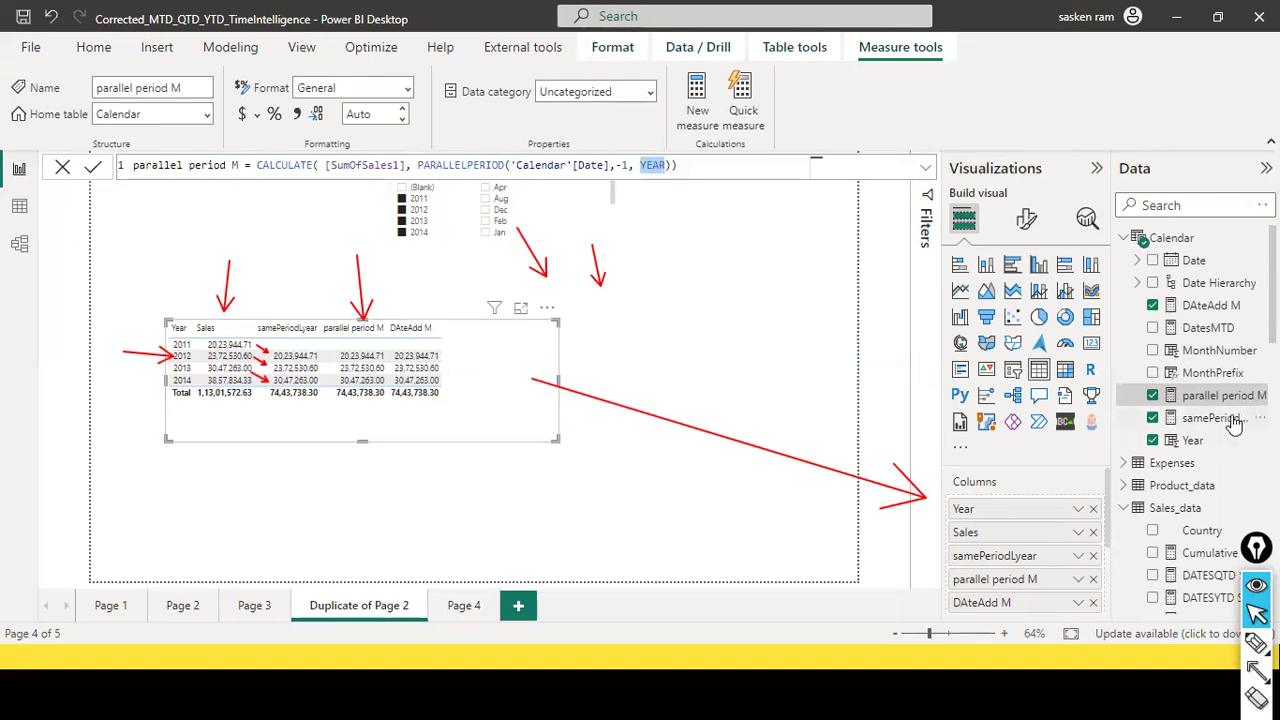
Change the DAteAdd M measure's Dateadd offset from -1 to 2 and commit it
{"action": "left_click", "coordinate": [1205, 312]}
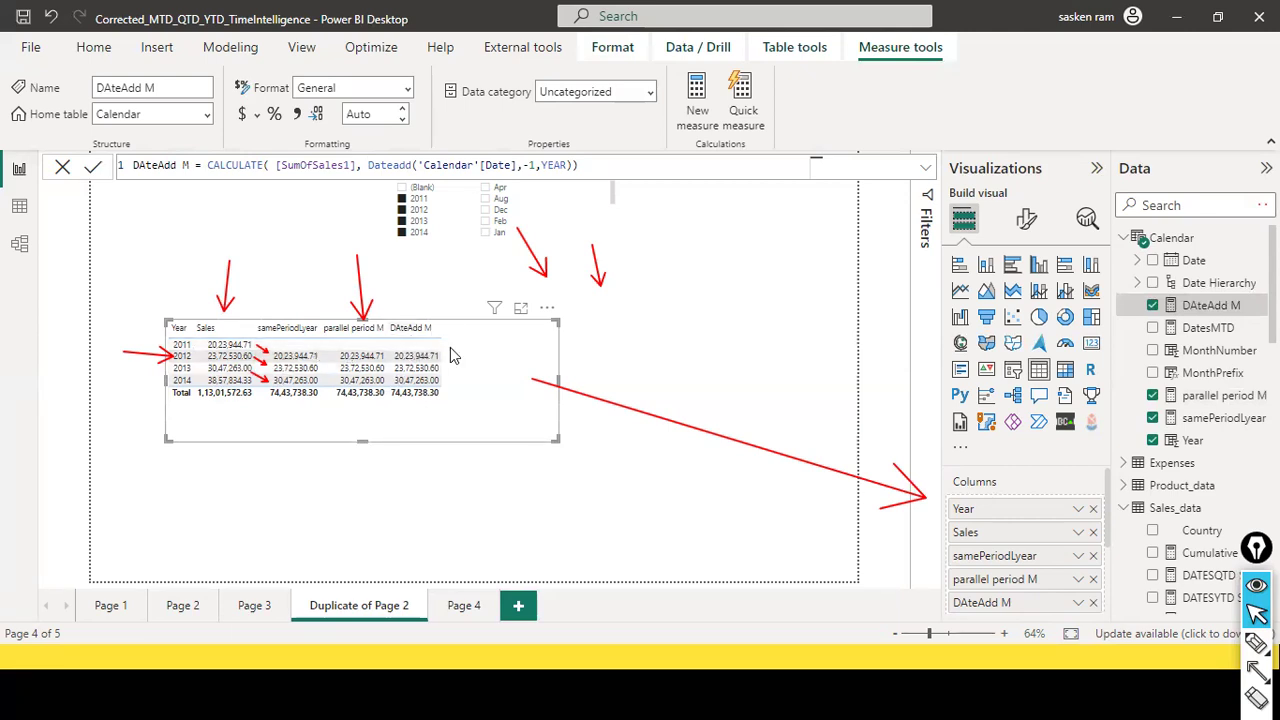
{"action": "left_click", "coordinate": [571, 165]}
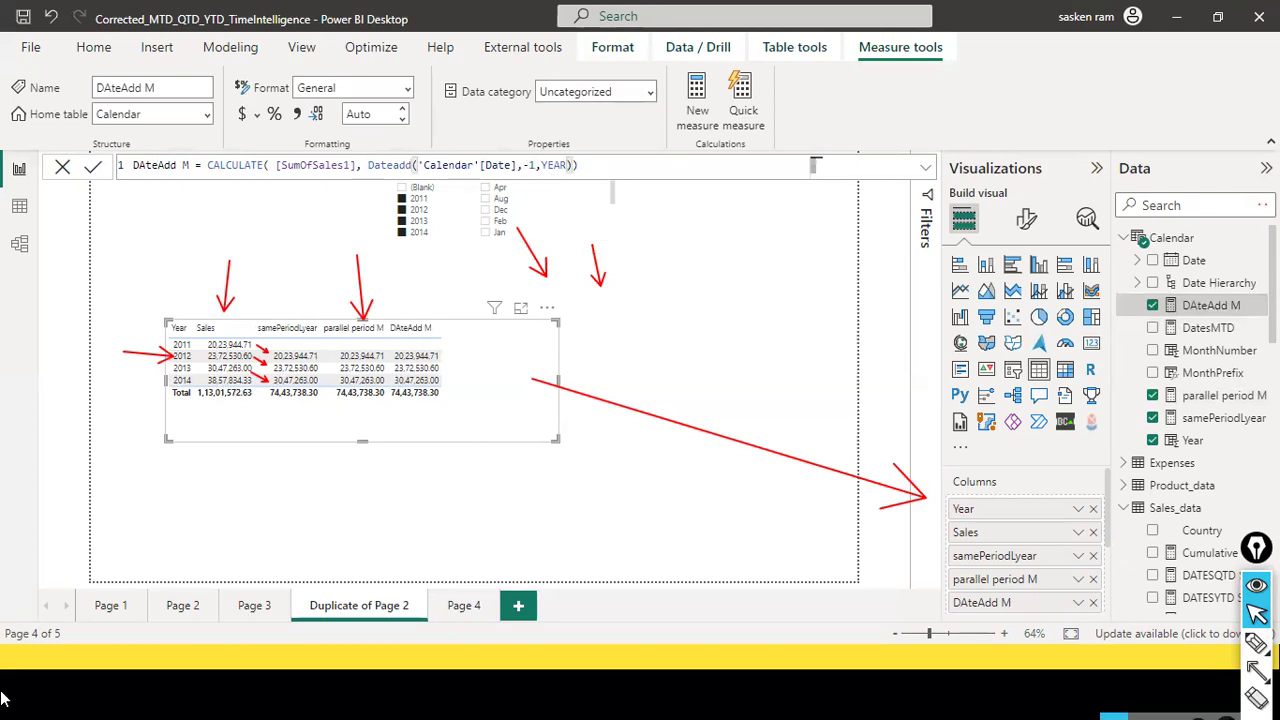
{"action": "key", "text": "BackSpace"}
{"action": "key", "text": "End"}
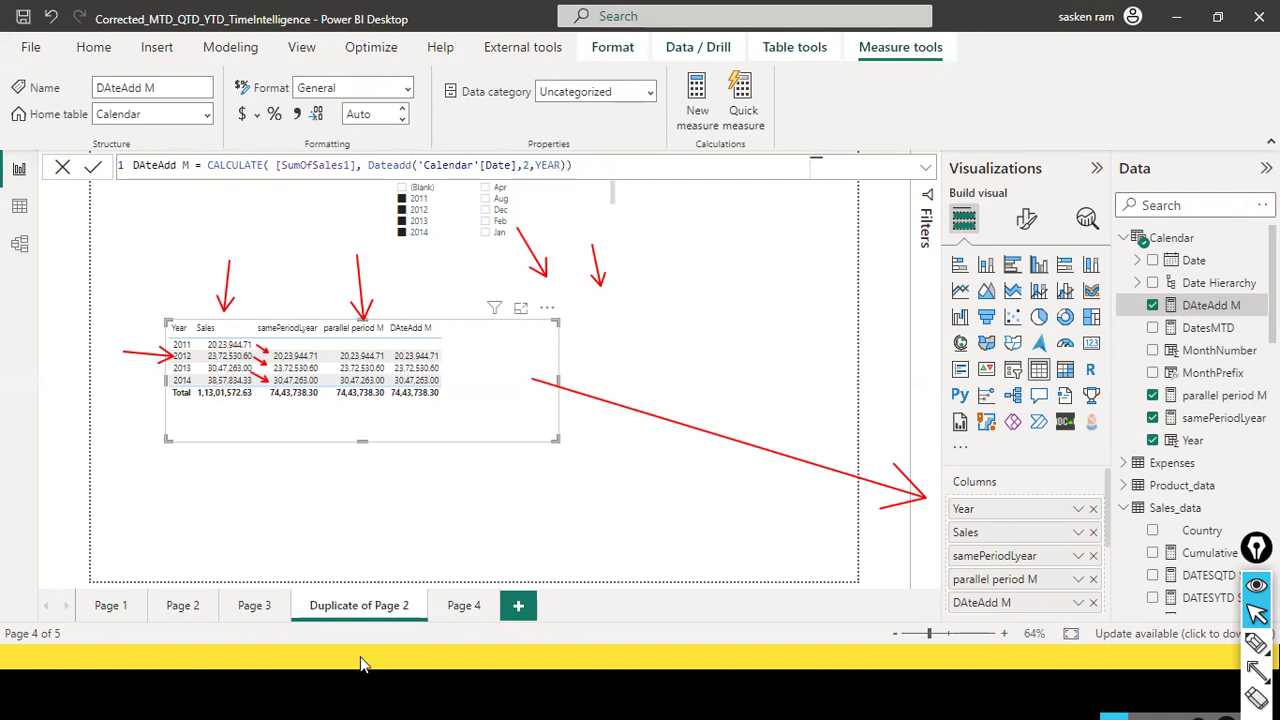
{"action": "left_click", "coordinate": [211, 369]}
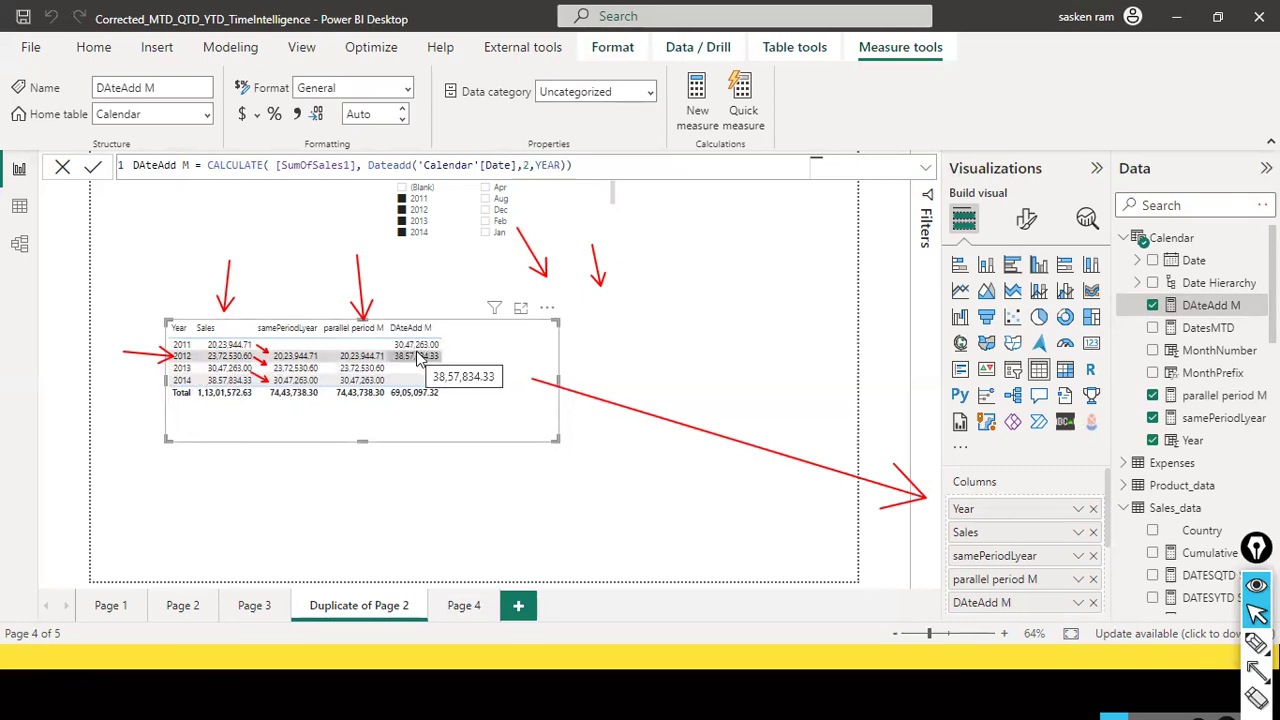
Replace the offset 2 with -1 in the Dateadd formula
{"action": "left_click", "coordinate": [563, 165]}
{"action": "key", "text": "BackSpace"}
{"action": "type", "text": "-1"}
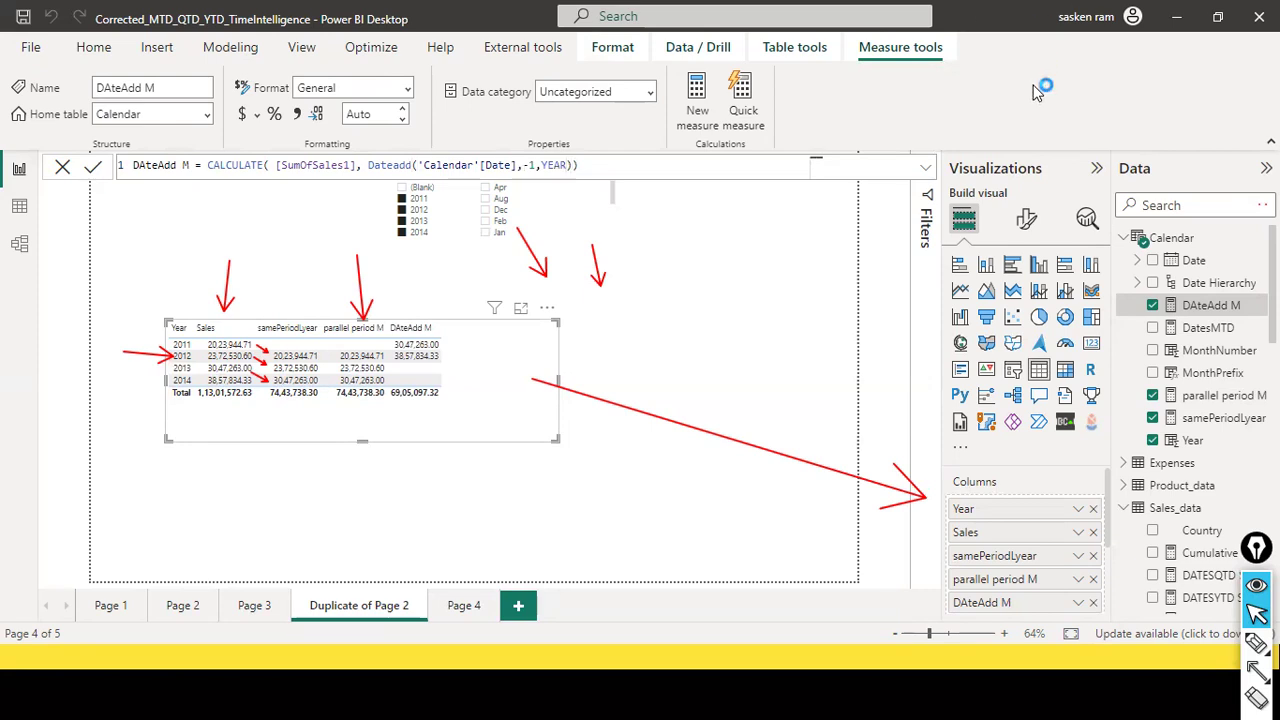
Commit the -1 offset, sort the yearly table by Sales, and review the Dateadd formula
{"action": "left_click", "coordinate": [875, 188]}
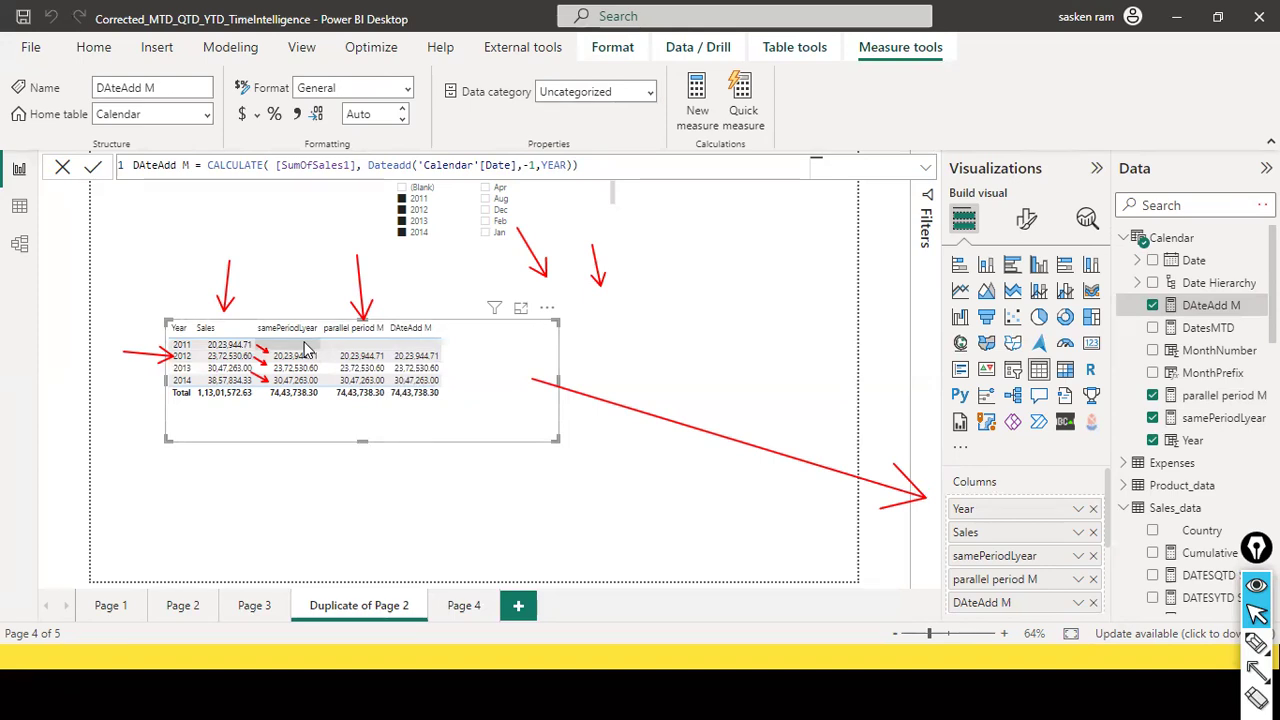
{"action": "mouse_move", "coordinate": [287, 375]}
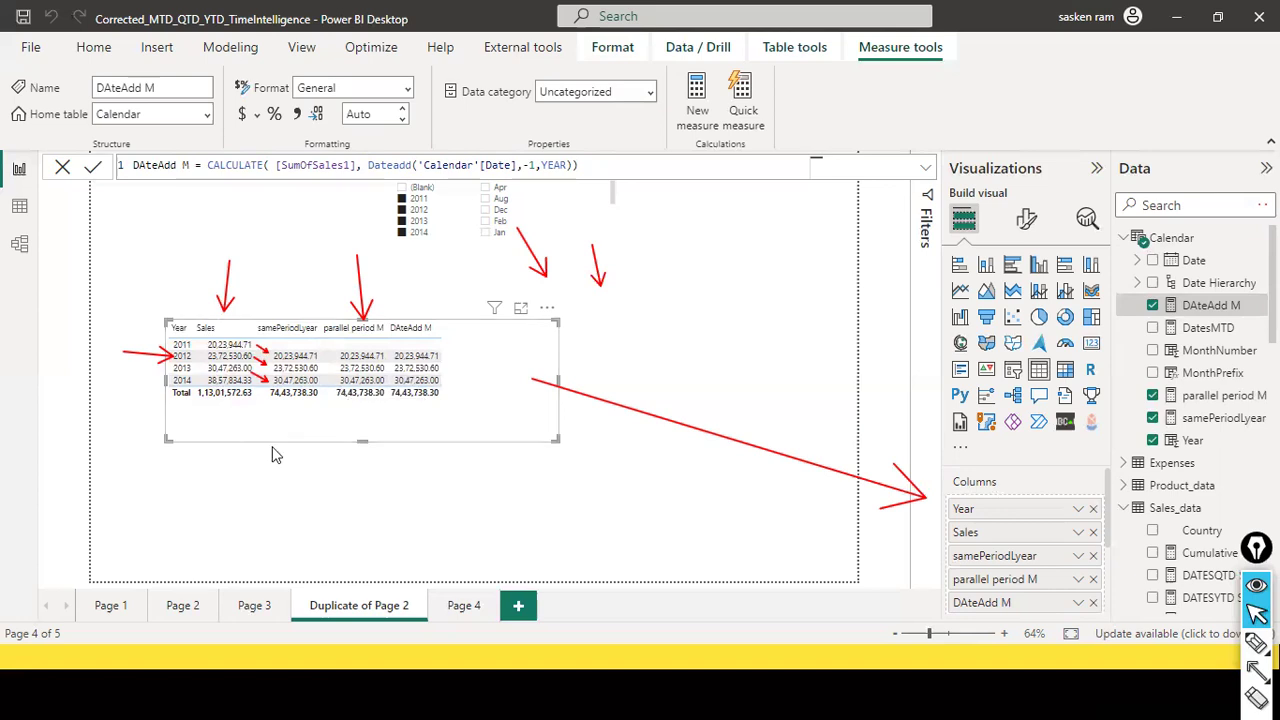
{"action": "left_click", "coordinate": [250, 334]}
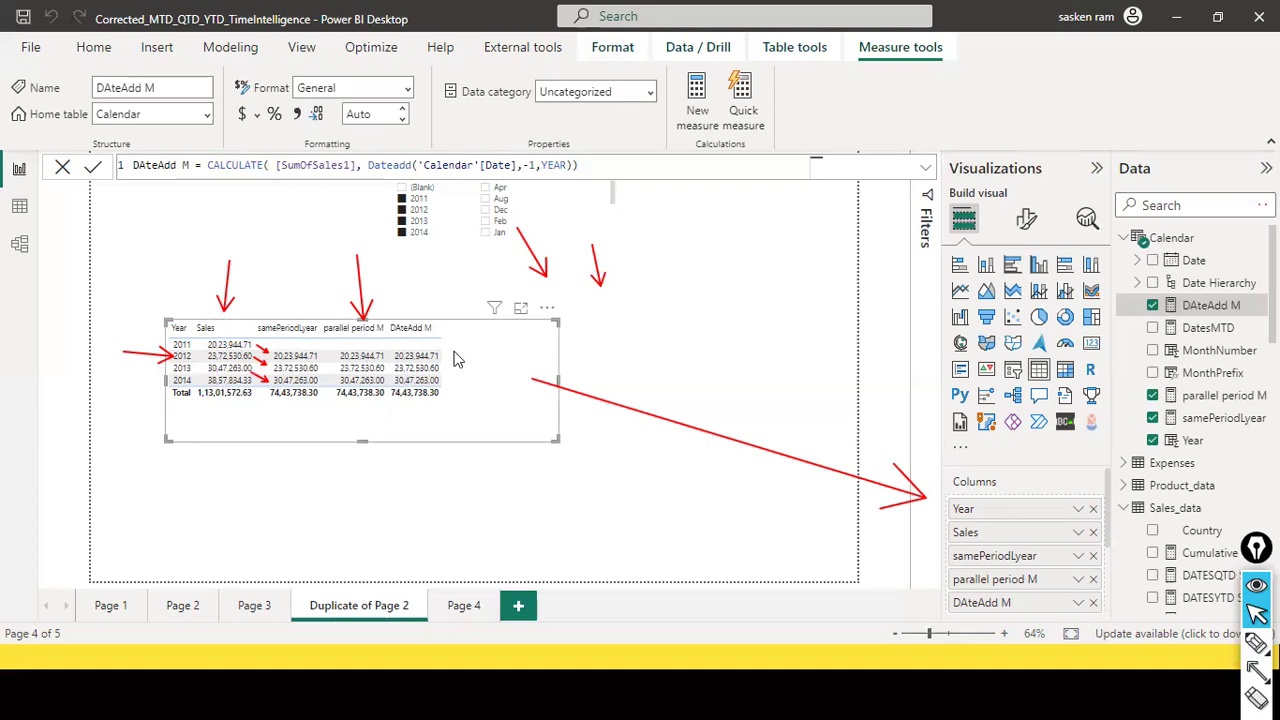
{"action": "double_click", "coordinate": [565, 166]}
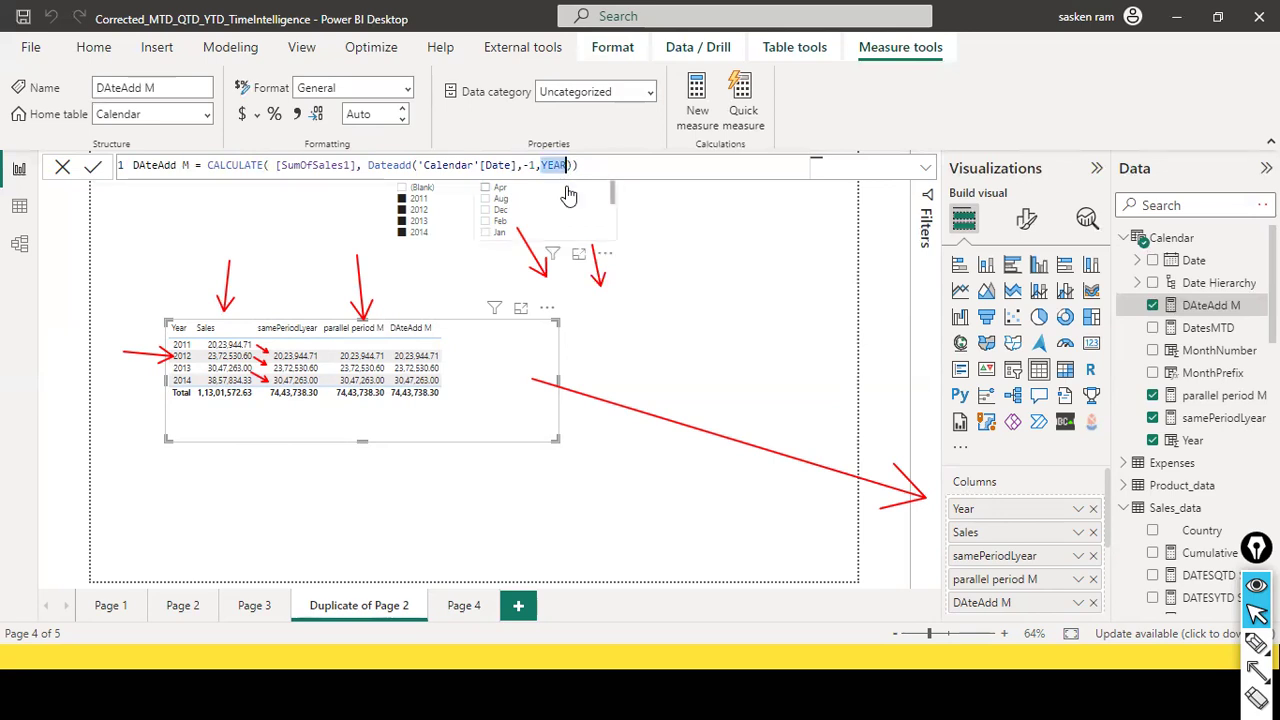
{"action": "type", "text": ")"}
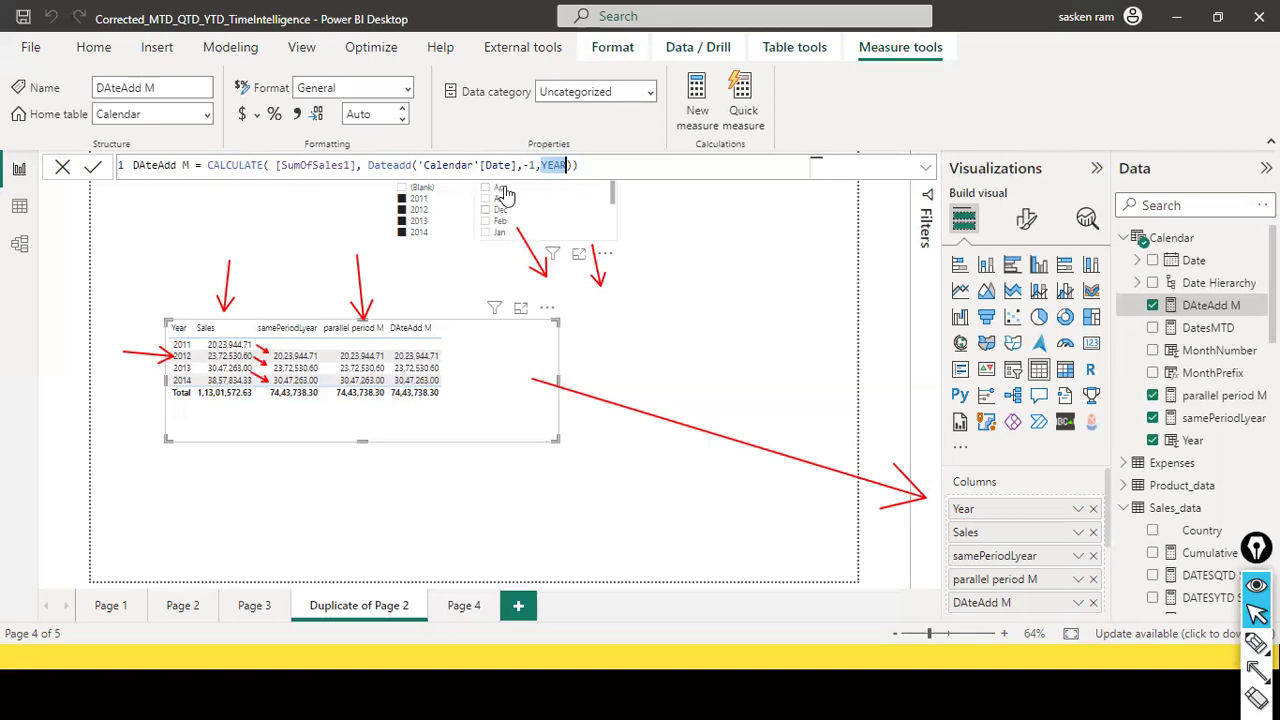
{"action": "left_click", "coordinate": [610, 163]}
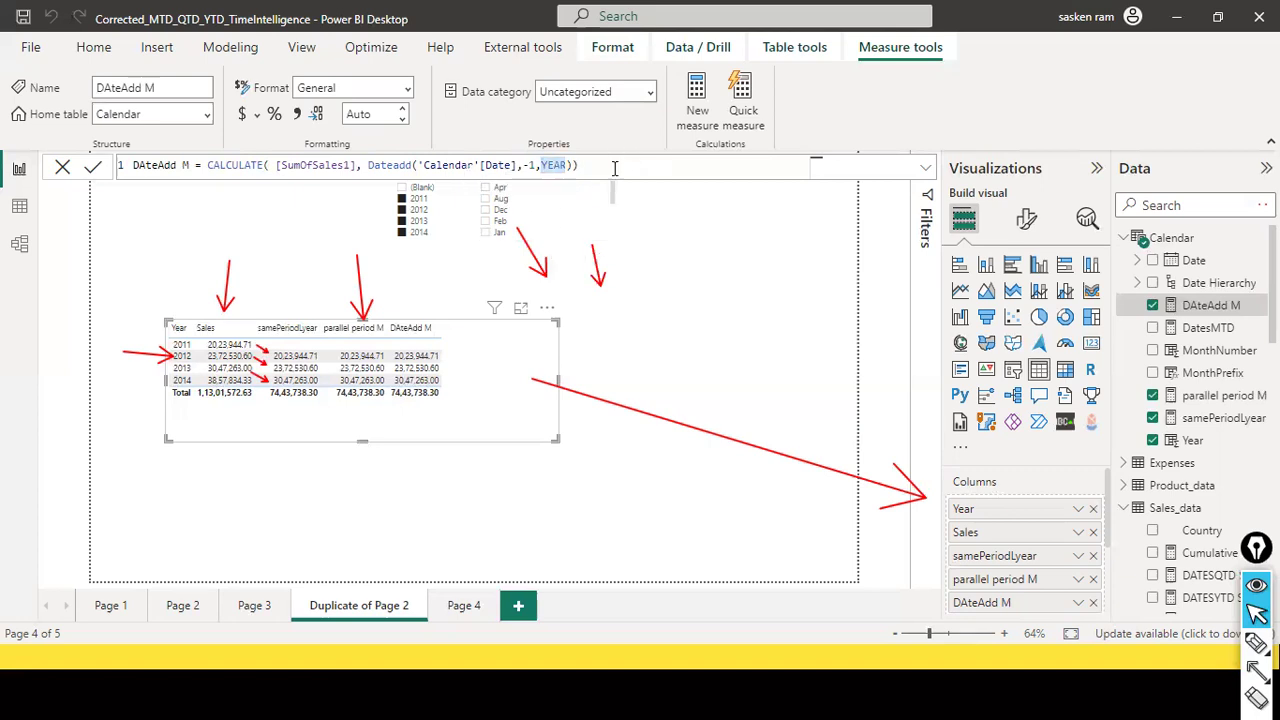